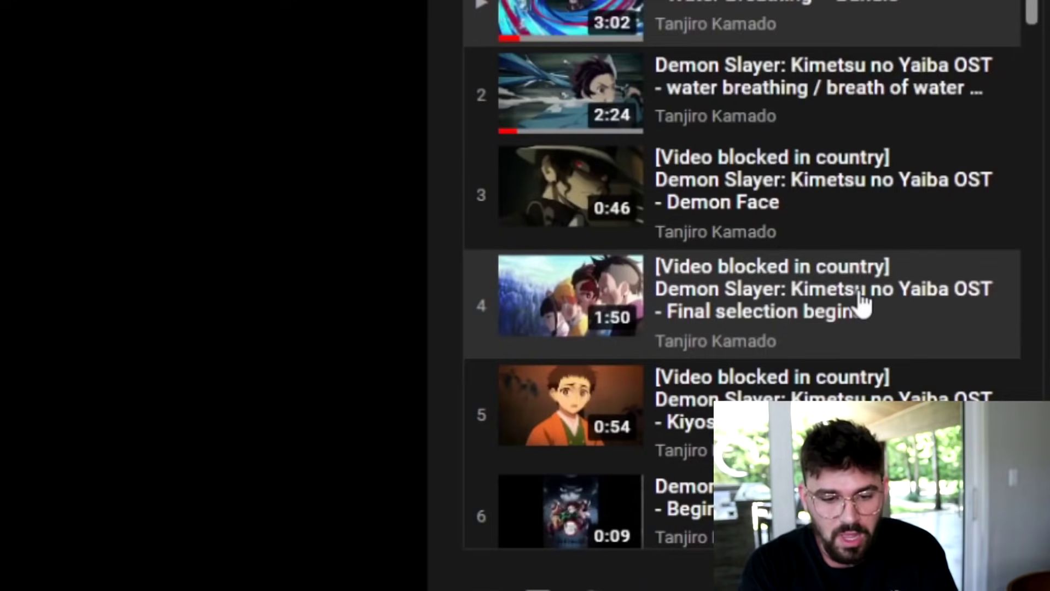
- Look through the Demon Slayer: Kimetsu no Yaiba OST playlist for a track to sample
{"action": "scroll", "coordinate": [863, 302], "scroll_direction": "down", "scroll_amount": 12}
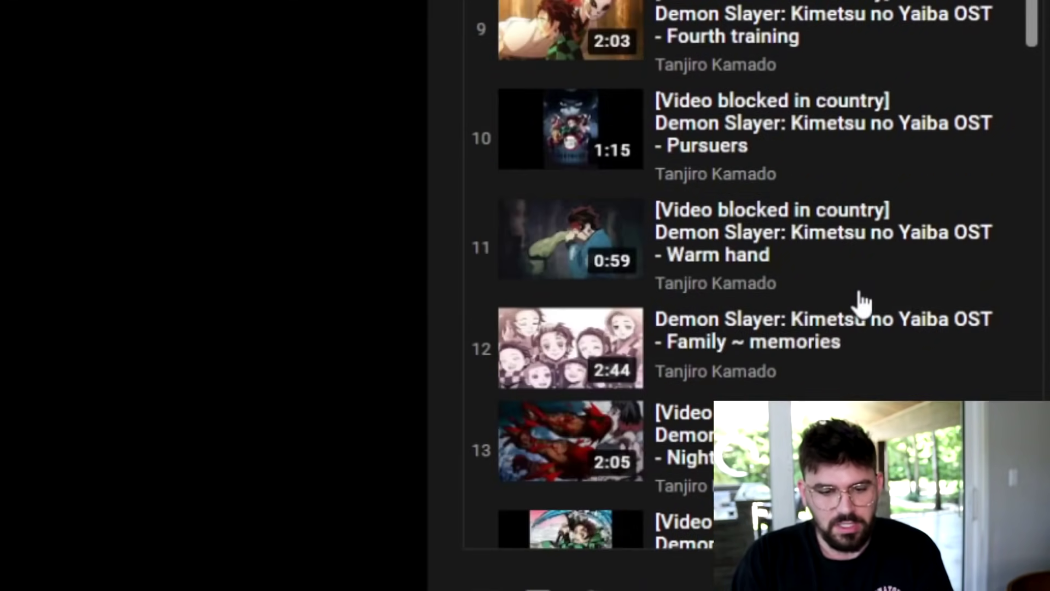
{"action": "scroll", "coordinate": [862, 302], "scroll_direction": "down", "scroll_amount": 15}
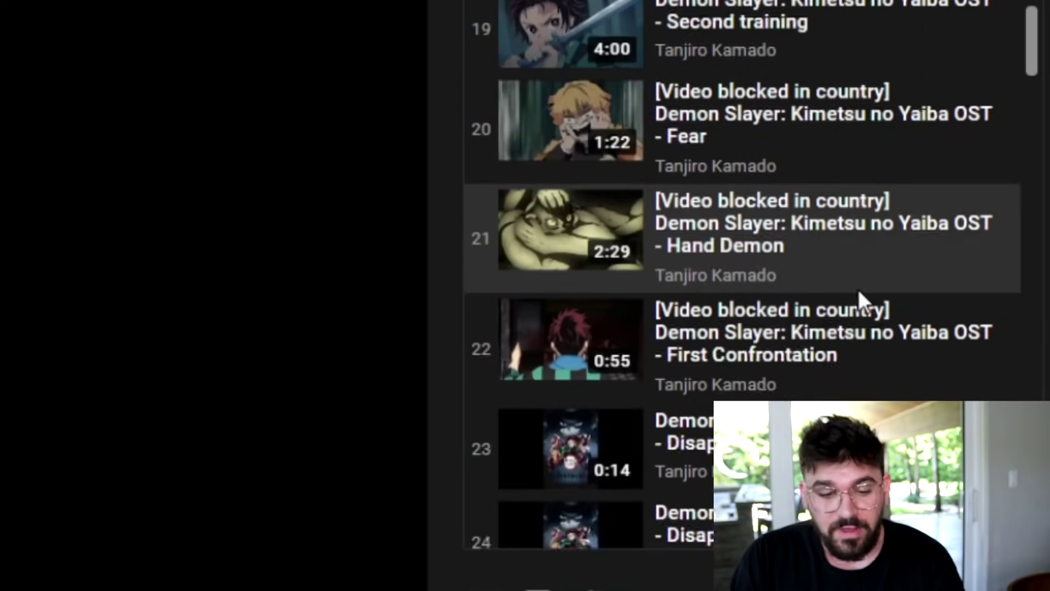
{"action": "scroll", "coordinate": [856, 298], "scroll_direction": "down", "scroll_amount": 15}
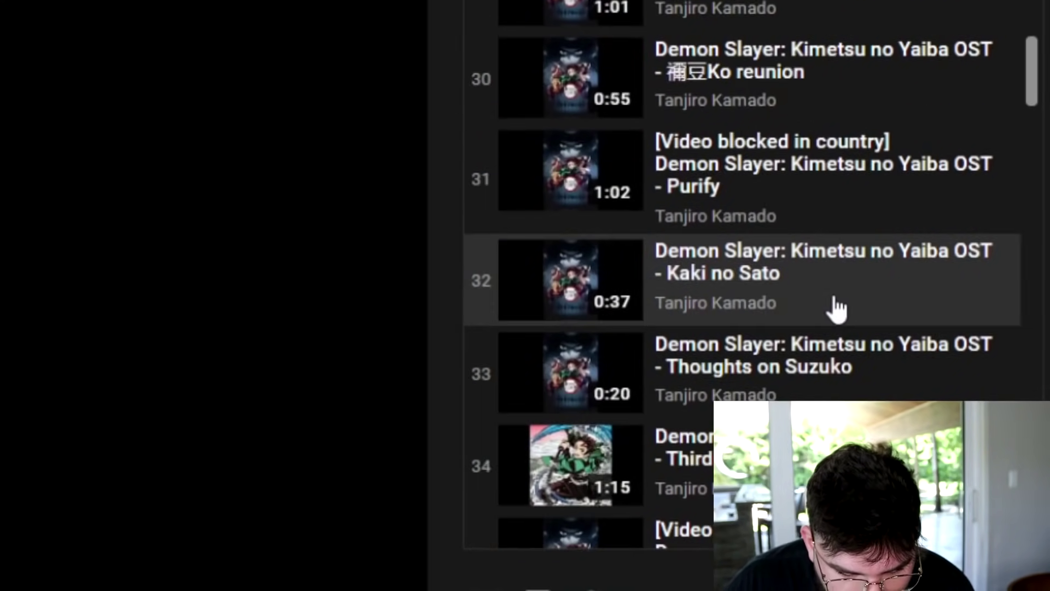
{"action": "scroll", "coordinate": [837, 310], "scroll_direction": "up", "scroll_amount": 7}
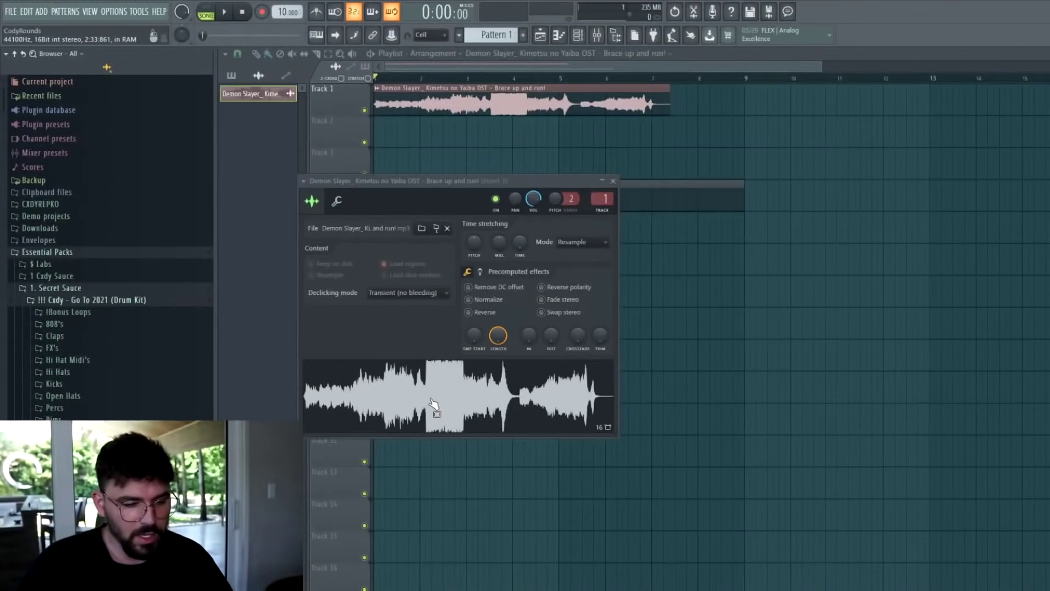
- Open the Brace up and run! sample in the audio editor and highlight its opening phrase
{"action": "right_click", "coordinate": [430, 398]}
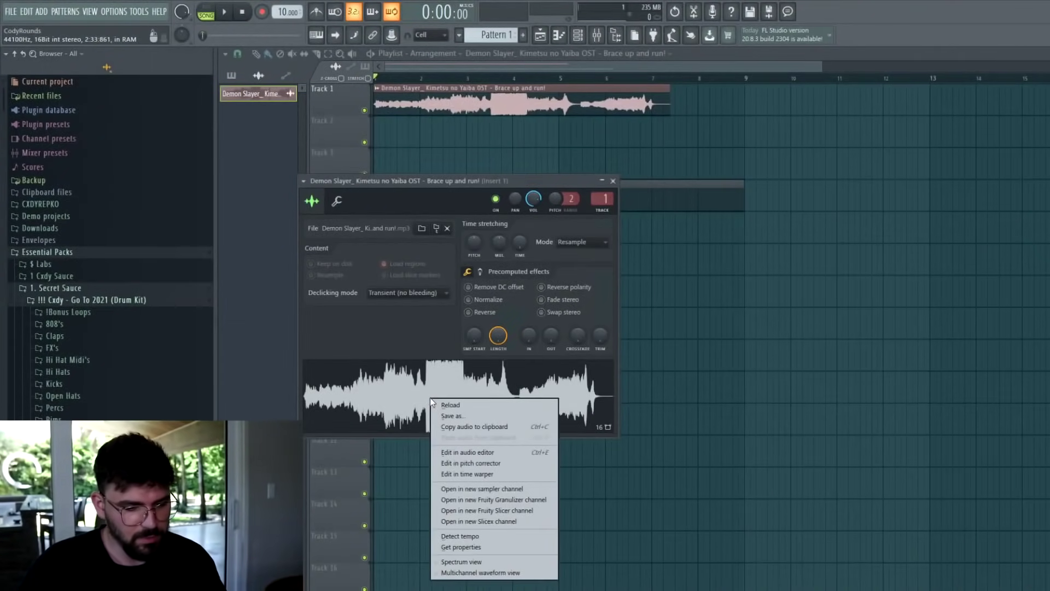
{"action": "left_click", "coordinate": [491, 452]}
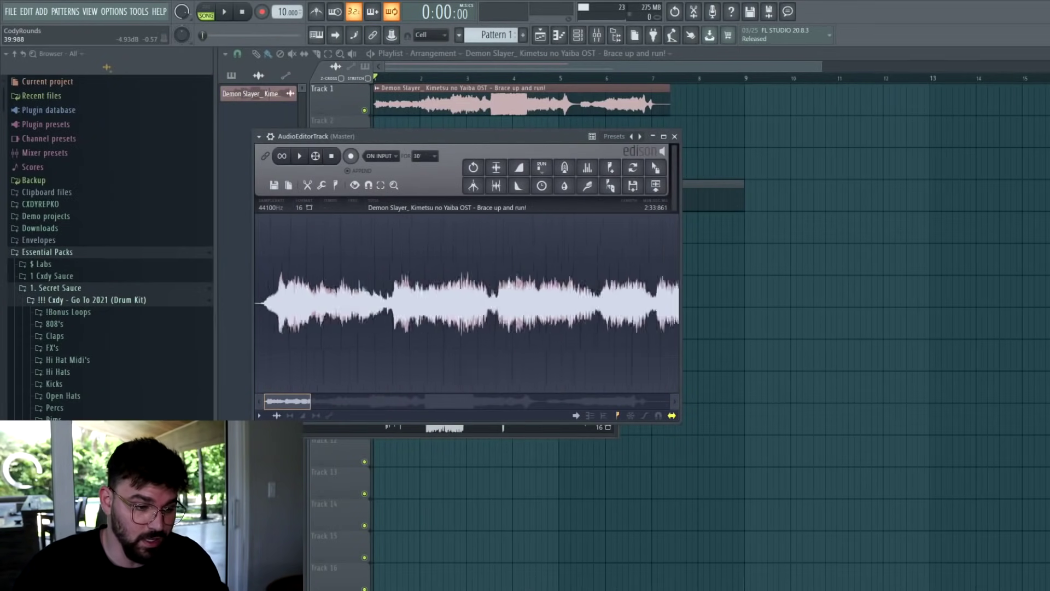
{"action": "scroll", "coordinate": [376, 361], "scroll_direction": "up", "scroll_amount": 2}
{"action": "scroll", "coordinate": [372, 342], "scroll_direction": "down", "scroll_amount": 3}
{"action": "scroll", "coordinate": [337, 323], "scroll_direction": "up", "scroll_amount": 2}
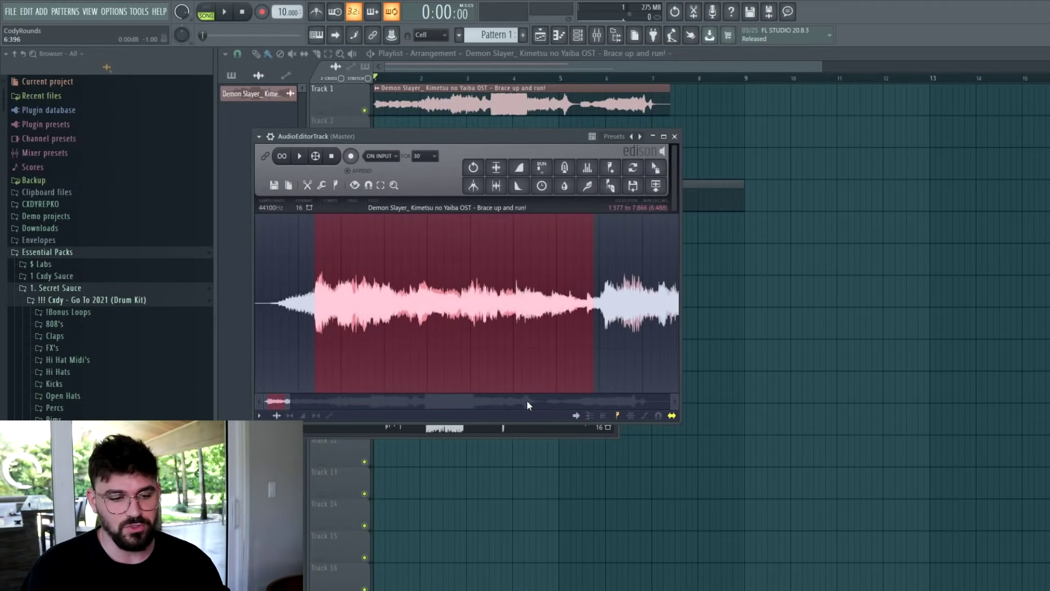
- Reselect the opening phrase from about 1.478 to 8.100 seconds and play the selection in a loop
{"action": "left_click", "coordinate": [585, 309]}
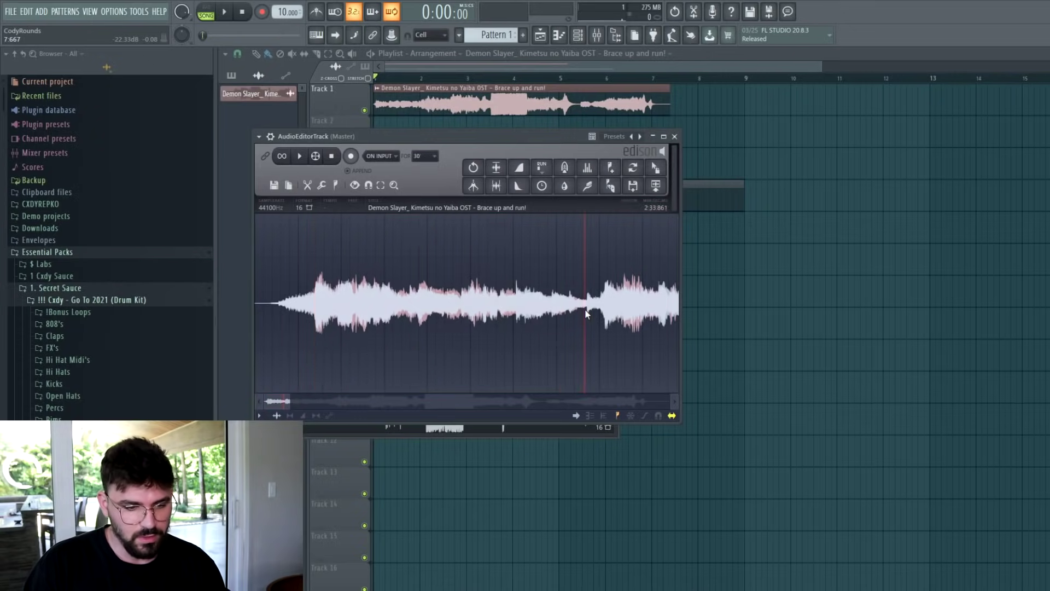
{"action": "left_click_drag", "start_coordinate": [586, 310], "coordinate": [240, 307]}
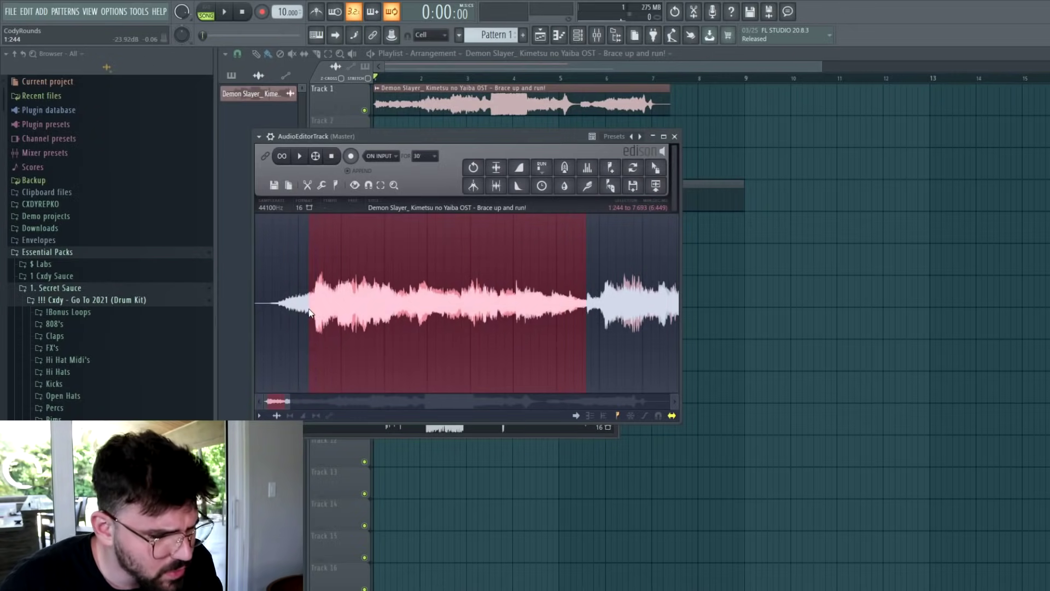
{"action": "left_click", "coordinate": [299, 156]}
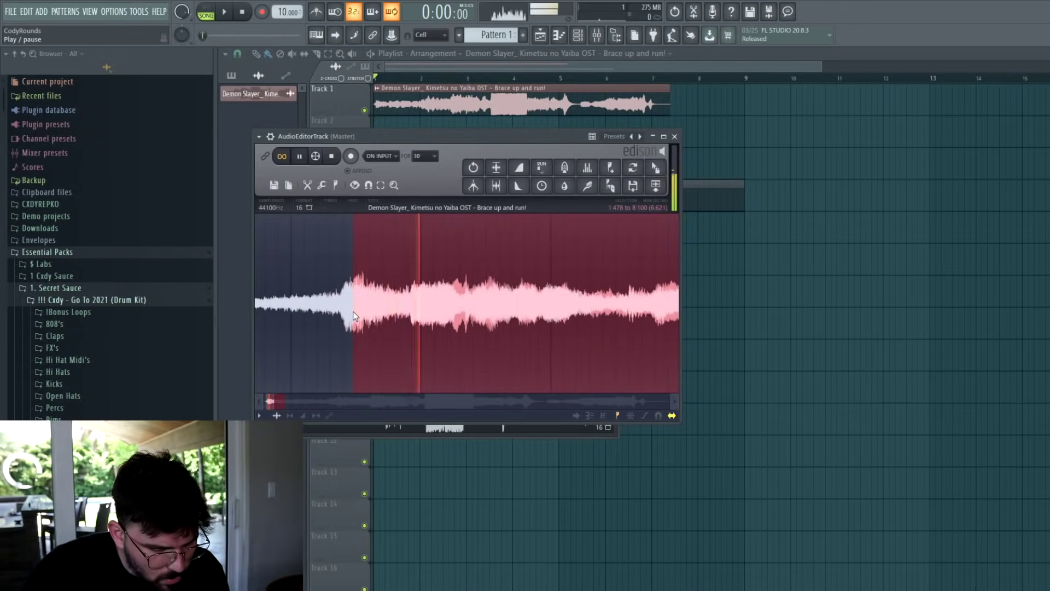
{"action": "scroll", "coordinate": [432, 258], "scroll_direction": "down", "scroll_amount": 6}
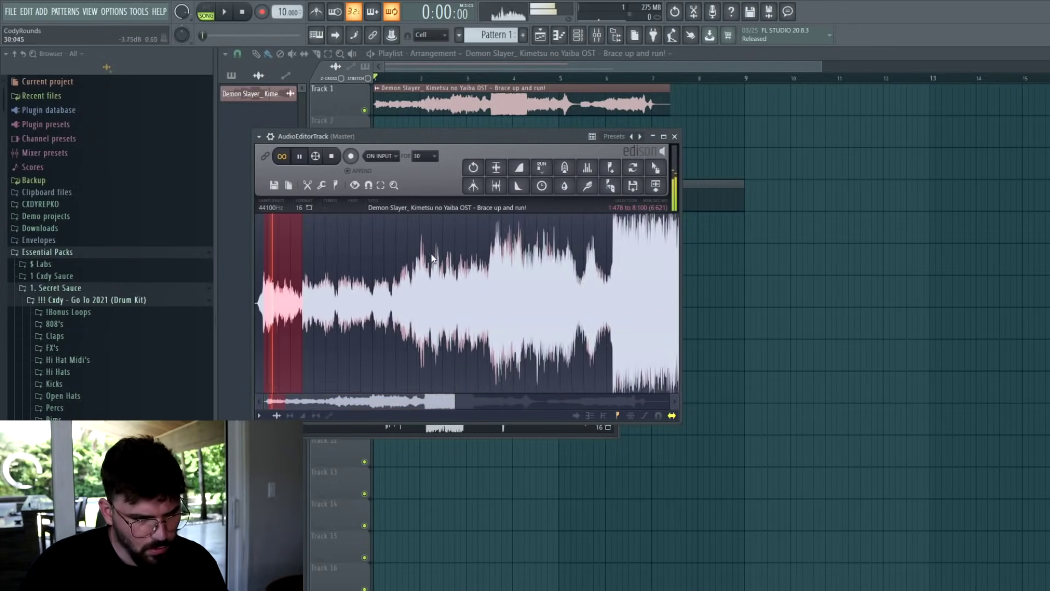
- Select and audition the second phrase from 8.100 to about 14.749 seconds and send it to the playlist as a clip
{"action": "left_click_drag", "start_coordinate": [332, 288], "coordinate": [340, 288]}
{"action": "key", "text": "space"}
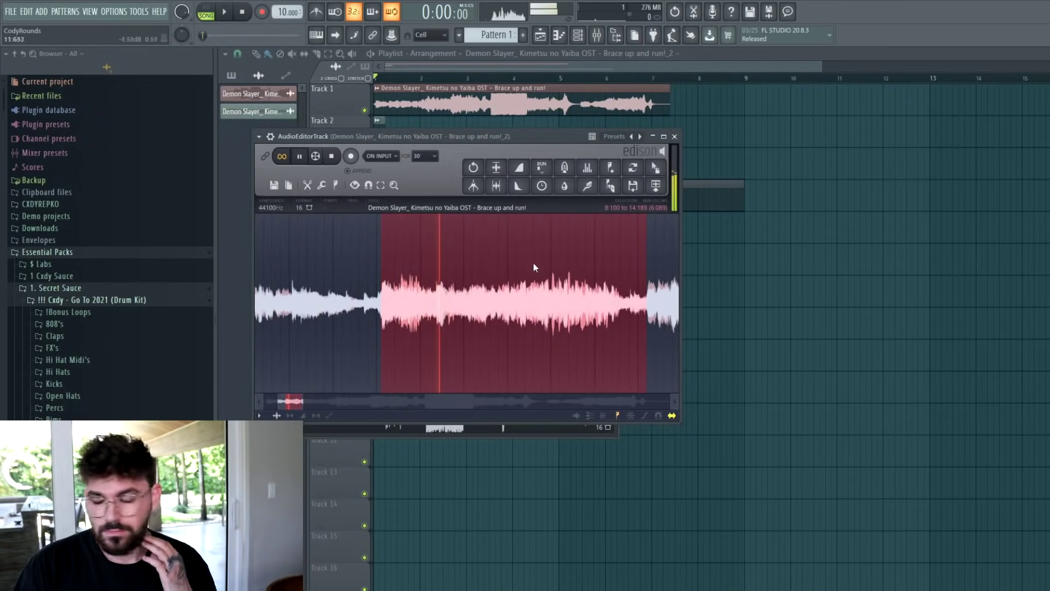
{"action": "scroll", "coordinate": [562, 294], "scroll_direction": "up", "scroll_amount": 3}
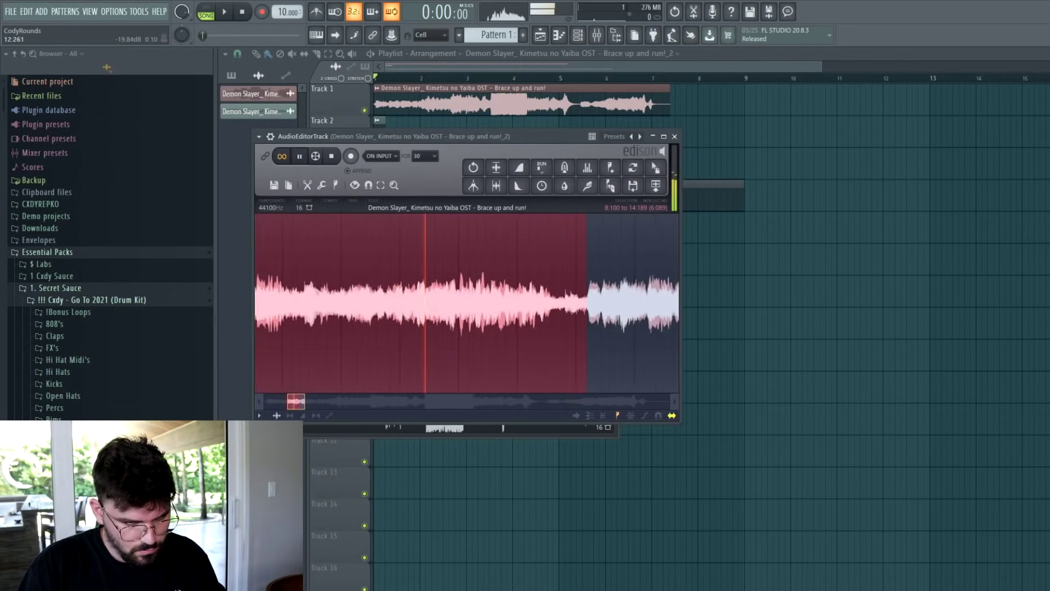
{"action": "scroll", "coordinate": [543, 315], "scroll_direction": "down", "scroll_amount": 2}
{"action": "left_click_drag", "start_coordinate": [567, 306], "coordinate": [548, 288]}
{"action": "key", "text": "space"}
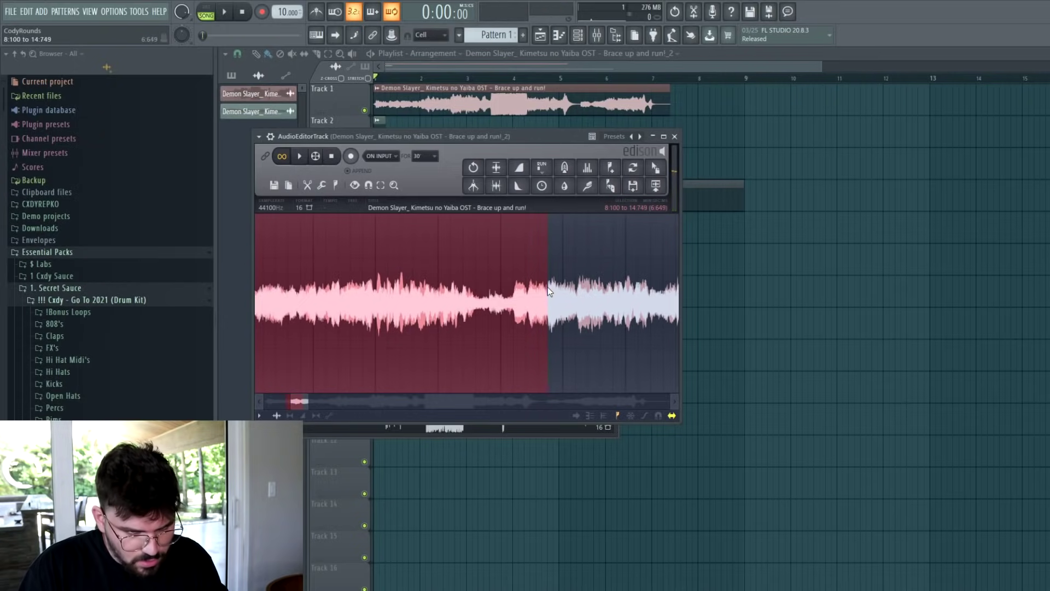
{"action": "left_click", "coordinate": [656, 187]}
- Delete the full-length original clip from Track 1 and set the project tempo to 160 BPM
{"action": "right_click", "coordinate": [448, 111]}
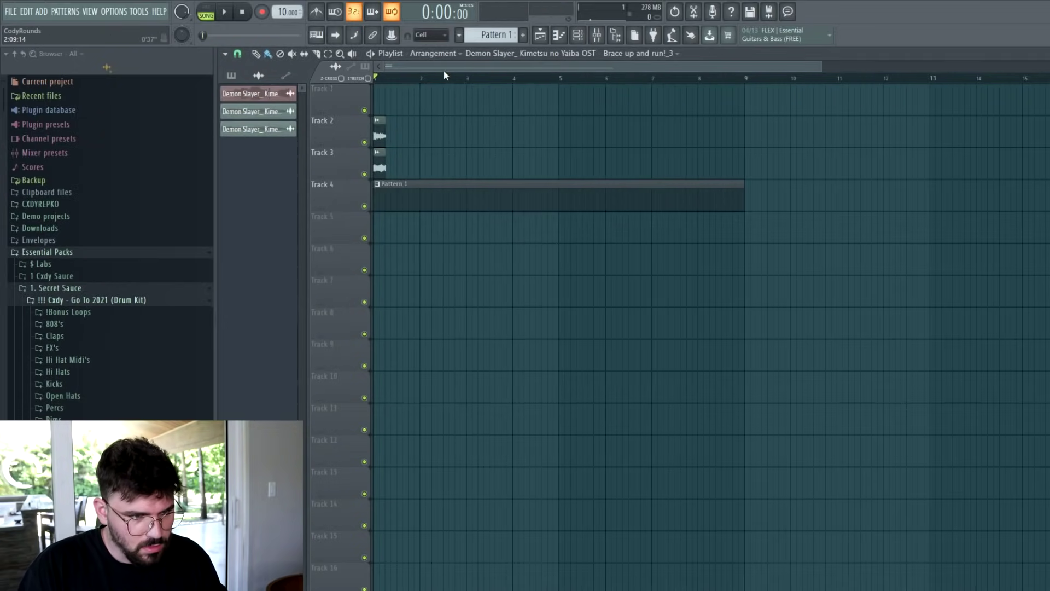
{"action": "scroll", "coordinate": [389, 57], "scroll_direction": "up", "scroll_amount": 2}
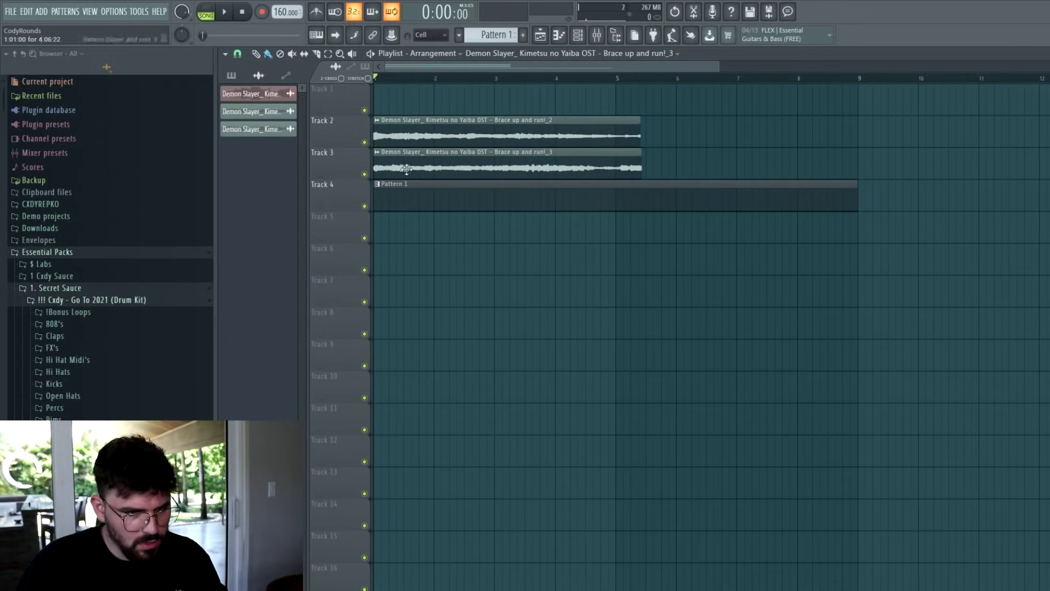
- Stretch the first phrase clip on Track 2 to four bars using Stretch mode, with a pitch range of 12 semitones
{"action": "double_click", "coordinate": [541, 129]}
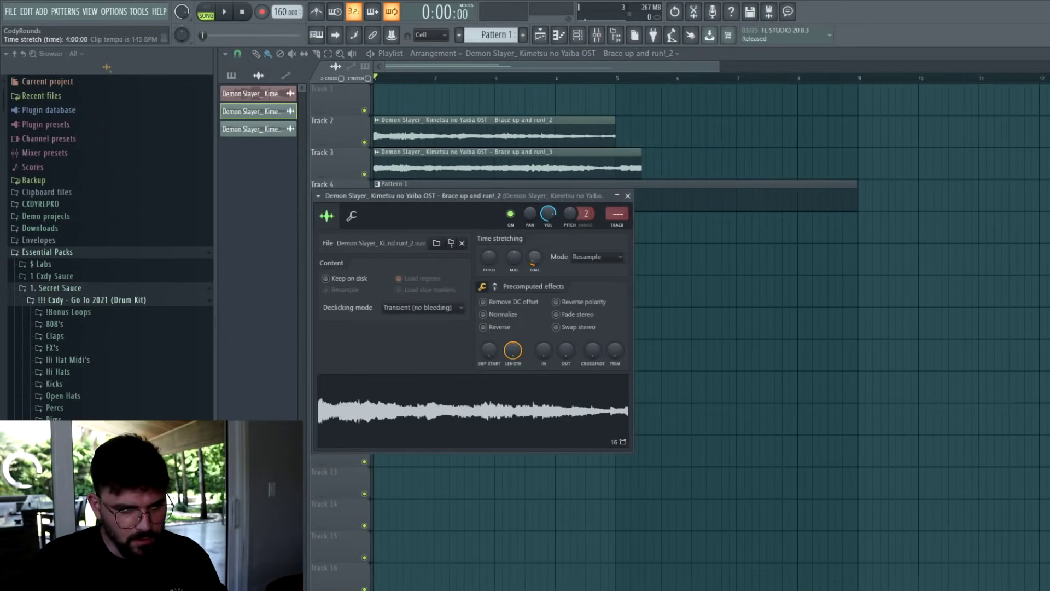
{"action": "left_click", "coordinate": [579, 257]}
{"action": "left_click", "coordinate": [588, 290]}
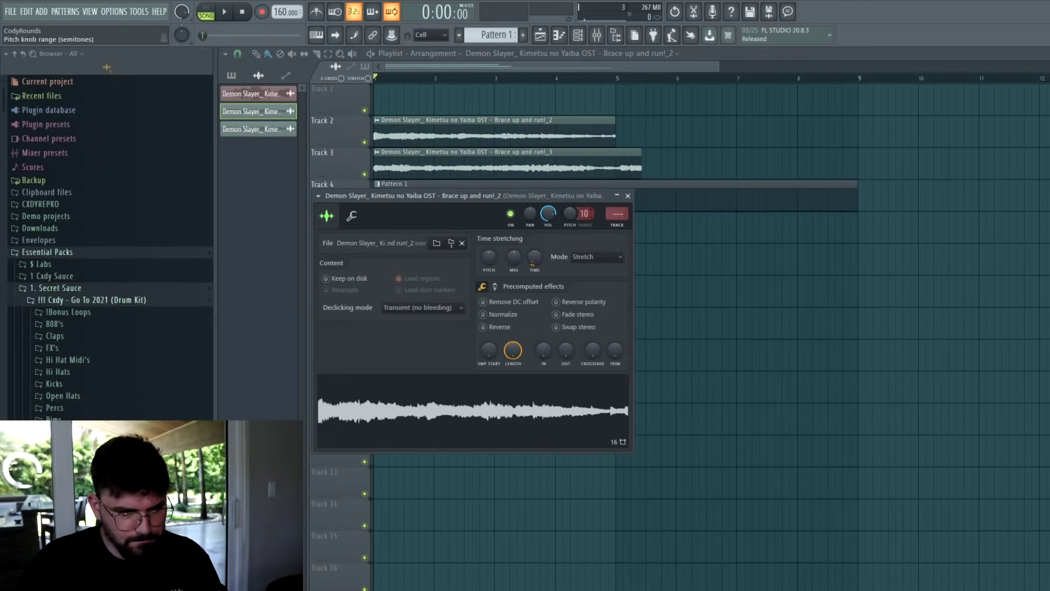
- Stretch the second phrase clip on Track 3 to four bars using Stretch mode, with a pitch range of 12 semitones
{"action": "double_click", "coordinate": [580, 168]}
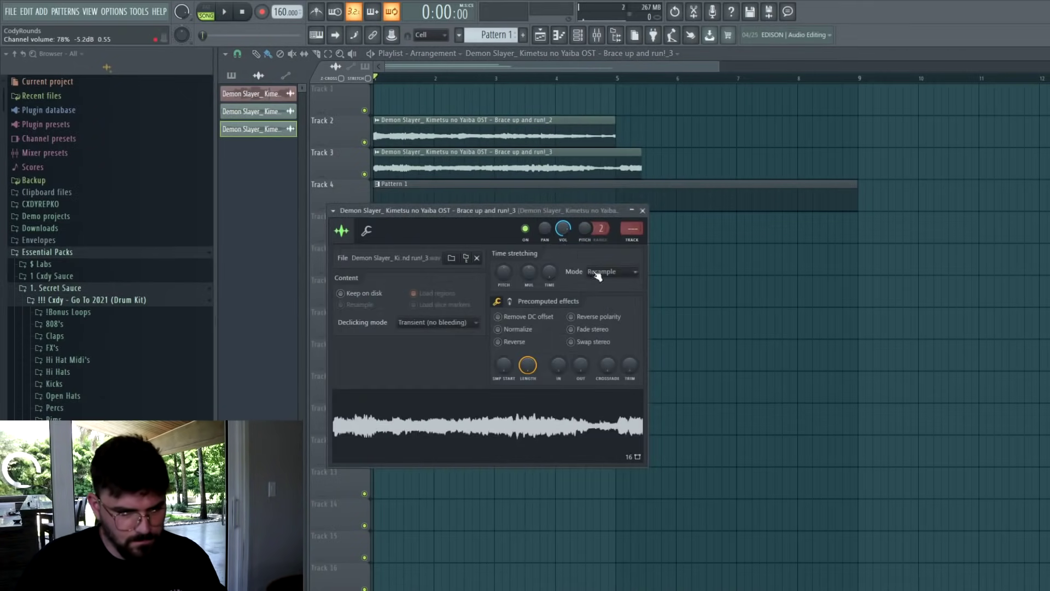
{"action": "left_click", "coordinate": [607, 273]}
{"action": "left_click", "coordinate": [687, 201]}
{"action": "double_click", "coordinate": [614, 168]}
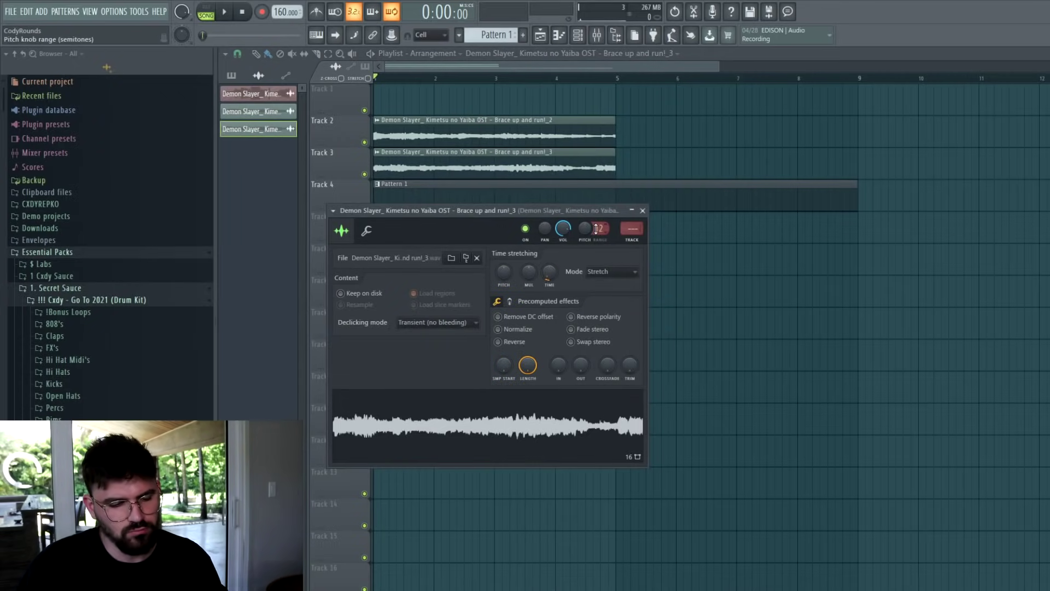
- Place the second phrase clip directly after the first one on Track 2 at bar 5 and play the arrangement
{"action": "left_click_drag", "start_coordinate": [602, 158], "coordinate": [845, 127]}
{"action": "key", "text": "space"}
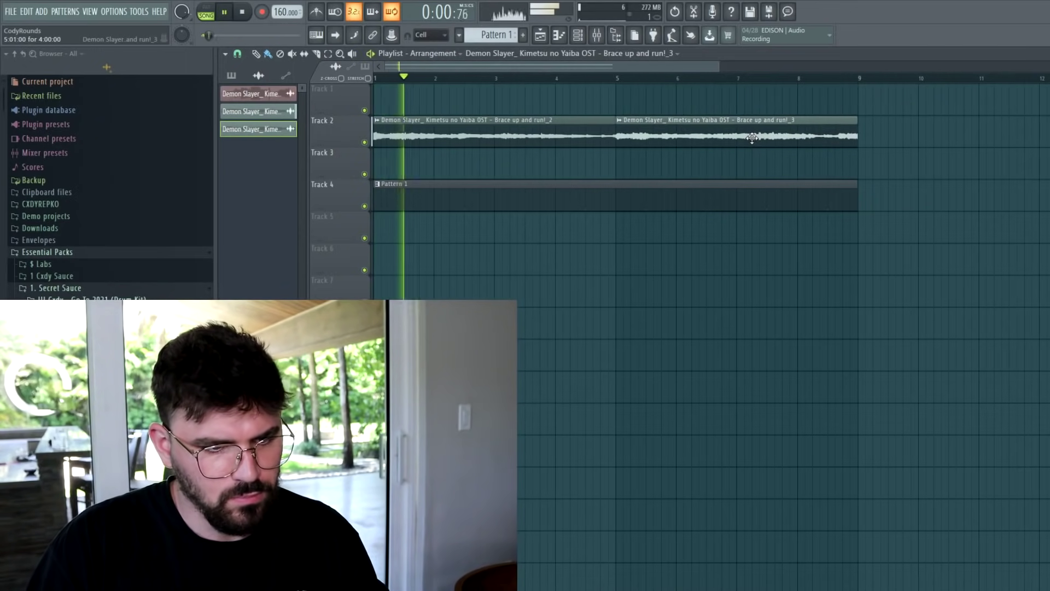
- Check the channel settings of both phrase clips while the arrangement plays
{"action": "double_click", "coordinate": [539, 143]}
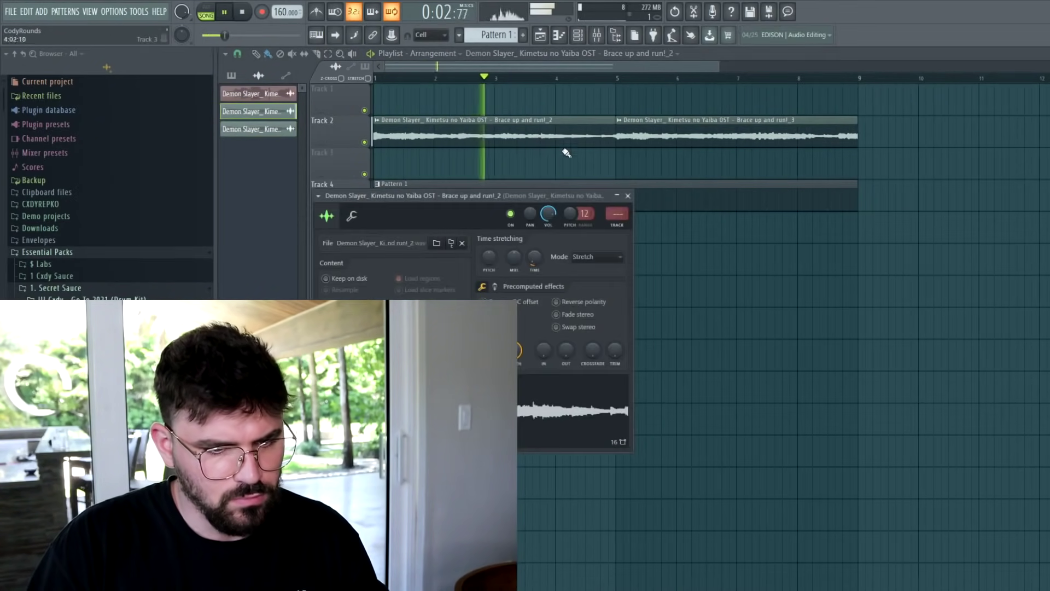
{"action": "right_click", "coordinate": [649, 161]}
{"action": "double_click", "coordinate": [633, 144]}
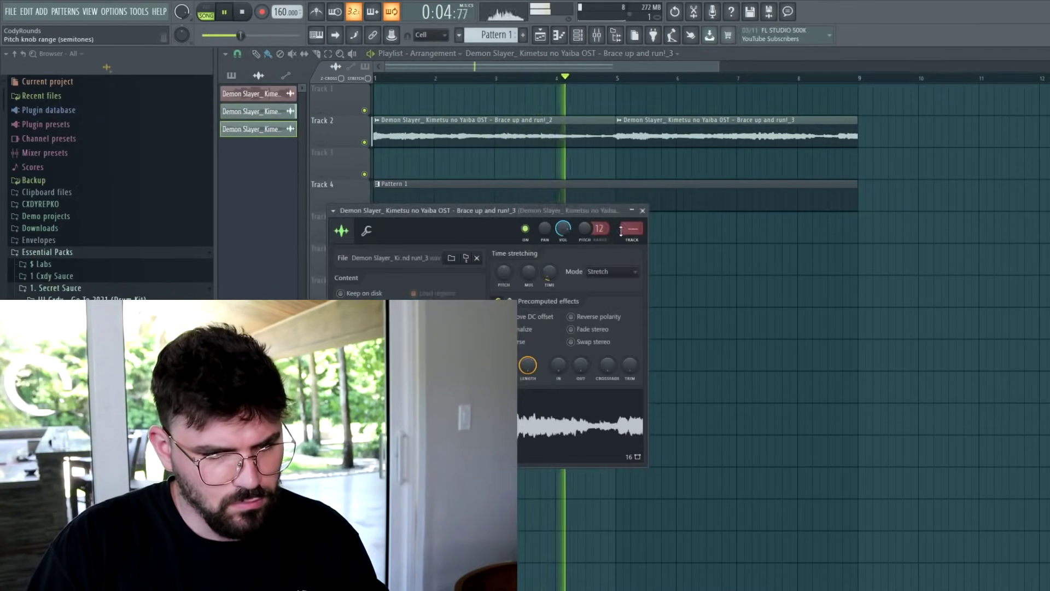
{"action": "right_click", "coordinate": [756, 260]}
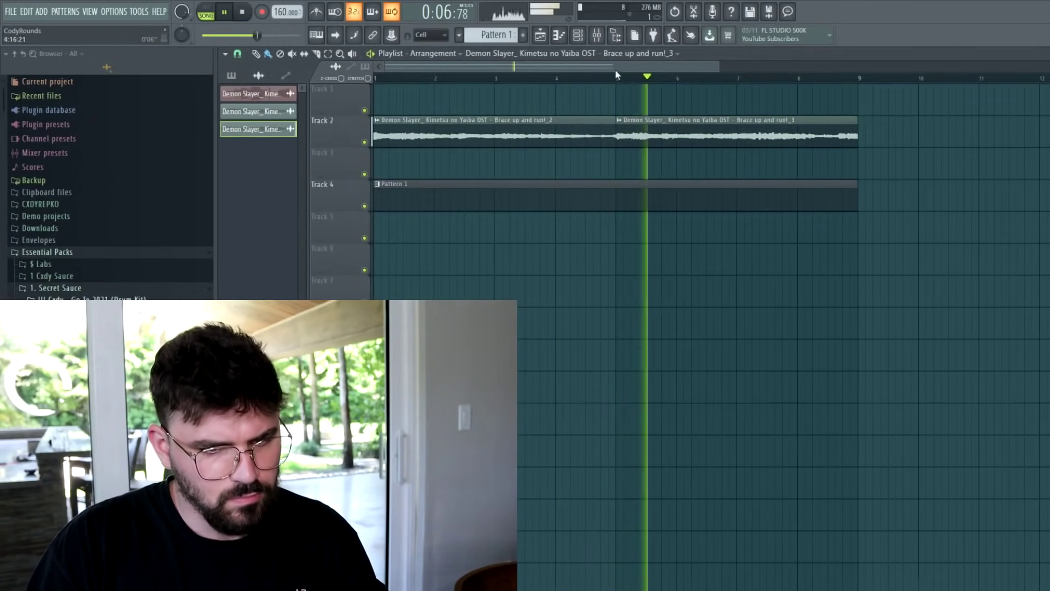
{"action": "scroll", "coordinate": [693, 130], "scroll_direction": "down", "scroll_amount": 3}
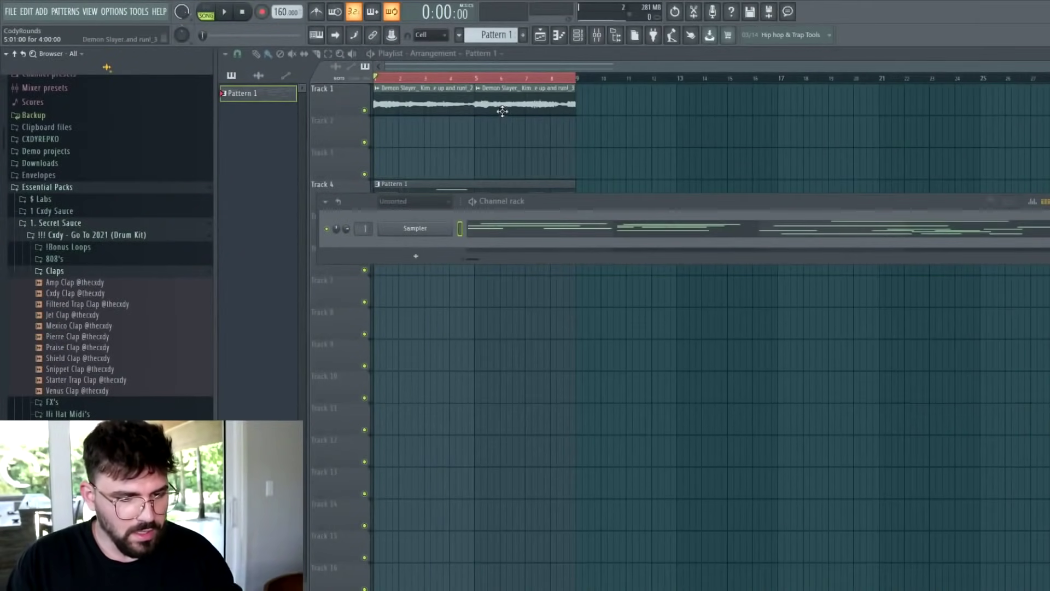
- Open the channel rack and add the Can HH sample from the drum kit's Hi Hats folder as a new channel
{"action": "double_click", "coordinate": [504, 109]}
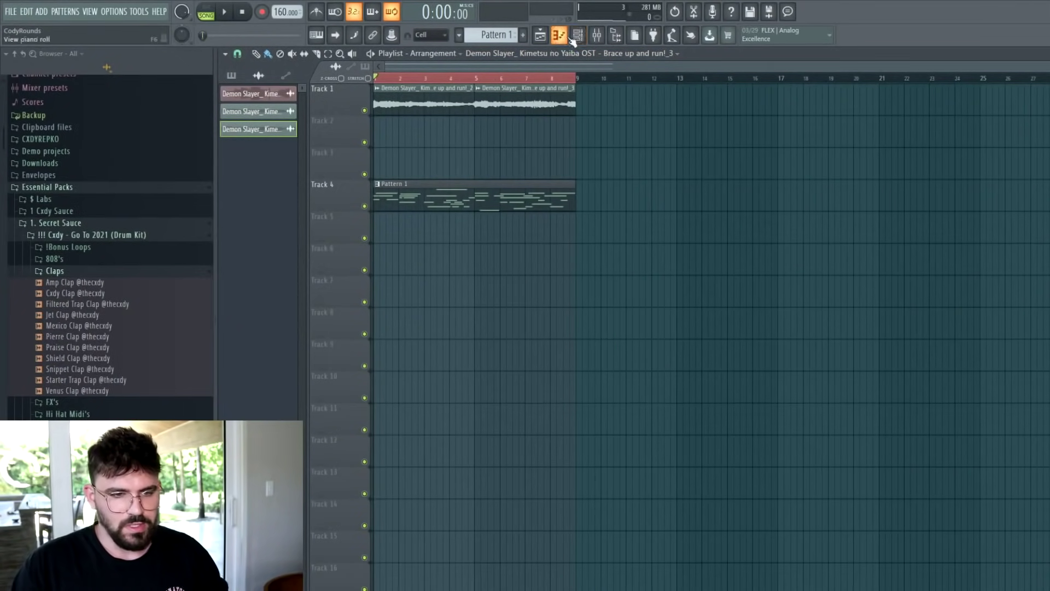
{"action": "left_click", "coordinate": [572, 37]}
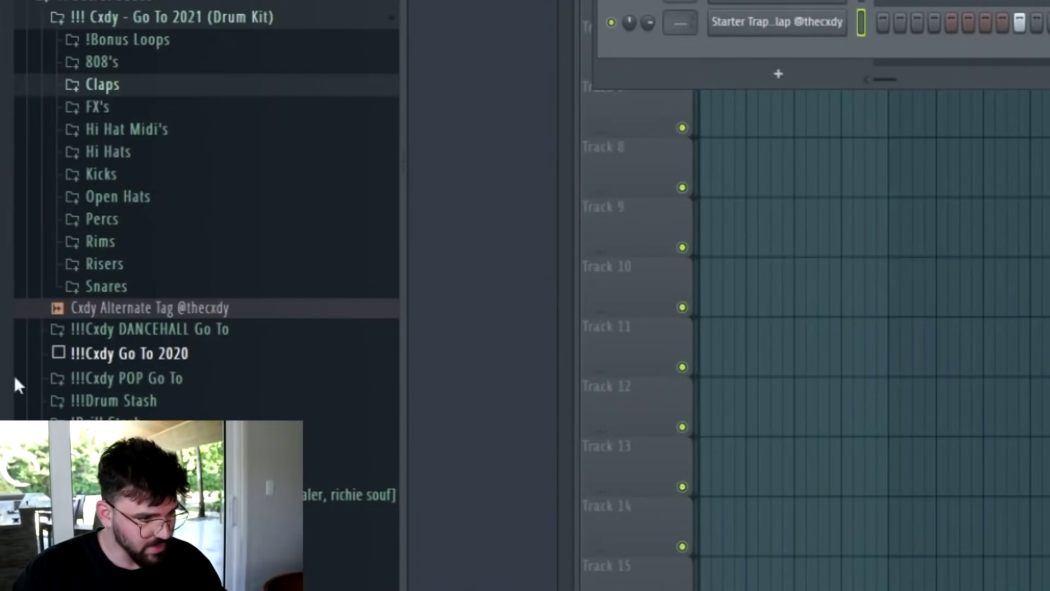
{"action": "left_click", "coordinate": [183, 169]}
{"action": "left_click", "coordinate": [181, 151]}
{"action": "left_click_drag", "start_coordinate": [164, 193], "coordinate": [224, 211]}
{"action": "left_click_drag", "start_coordinate": [247, 285], "coordinate": [613, 105]}
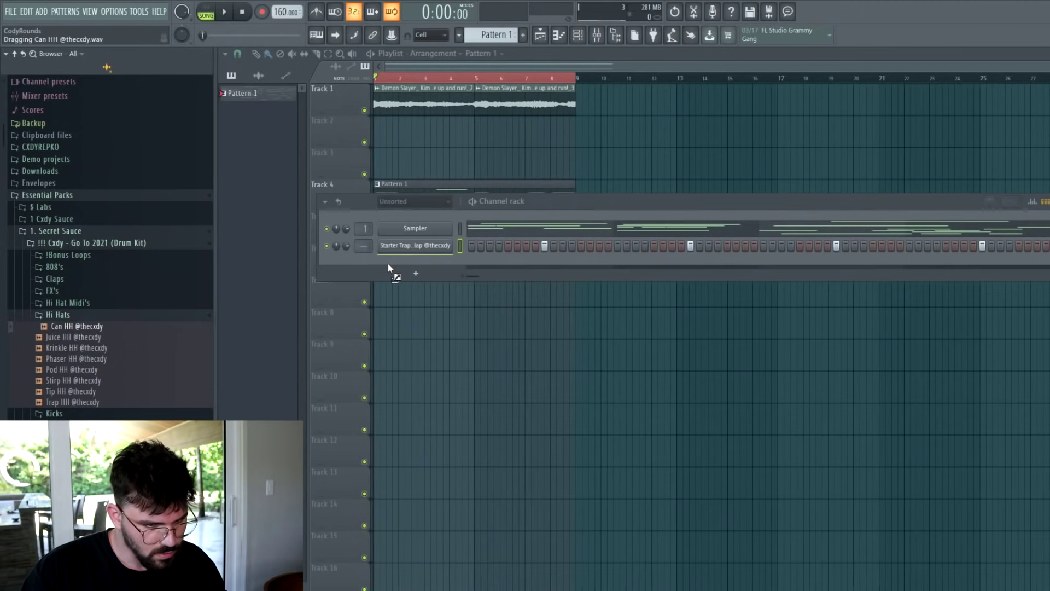
{"action": "left_click_drag", "start_coordinate": [388, 264], "coordinate": [388, 264]}
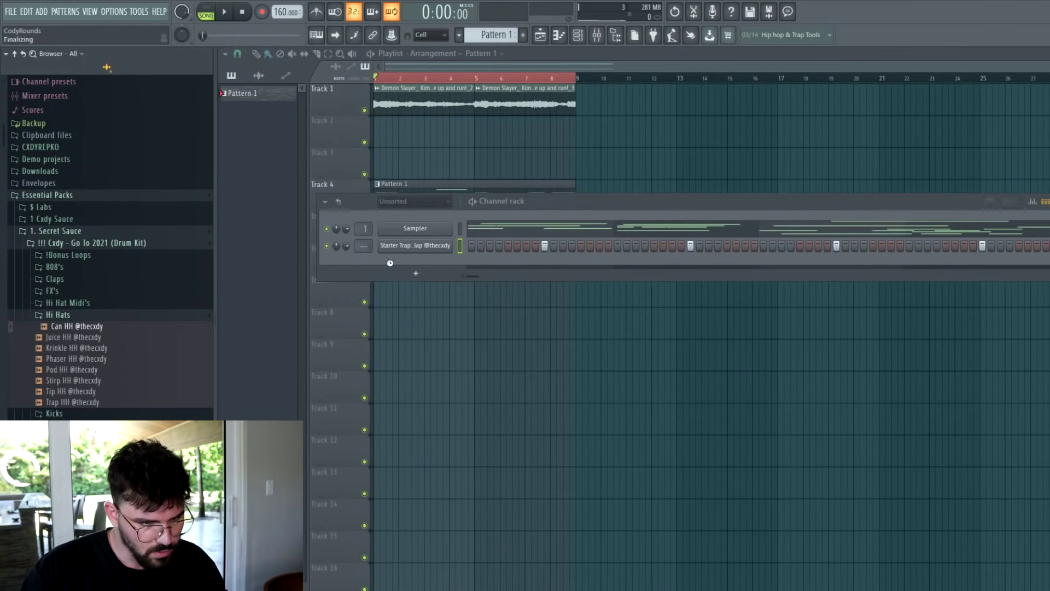
- Fill the Can HH channel on every second step and start playback
{"action": "right_click", "coordinate": [401, 263]}
{"action": "left_click", "coordinate": [569, 300]}
{"action": "key", "text": "space"}
- Load the 131 bpm hi-hat MIDI onto the Can HH channel and duplicate its notes in the piano roll
{"action": "left_click", "coordinate": [96, 305]}
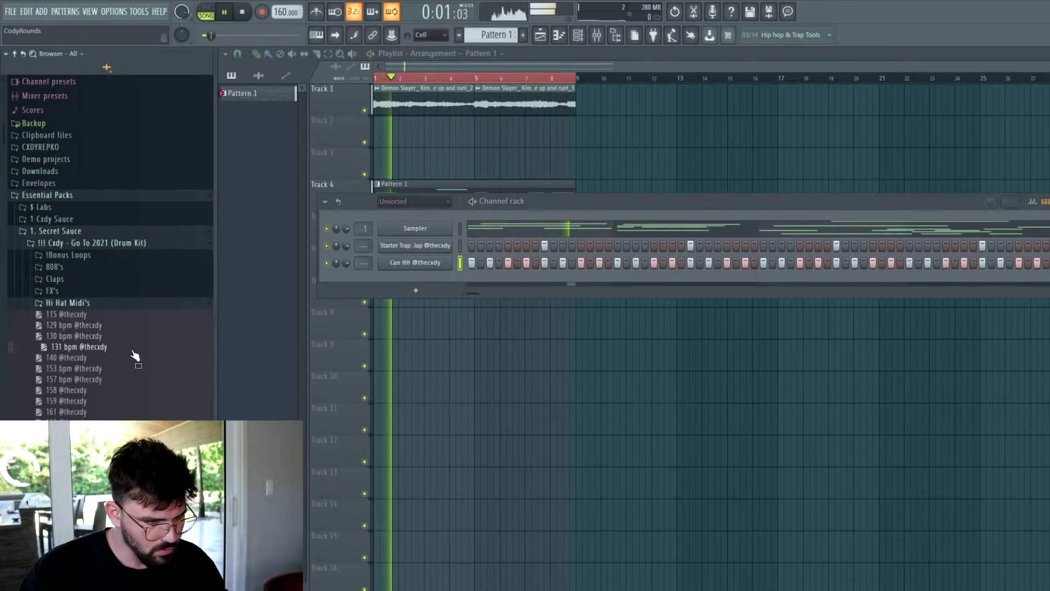
{"action": "left_click_drag", "start_coordinate": [413, 268], "coordinate": [416, 270]}
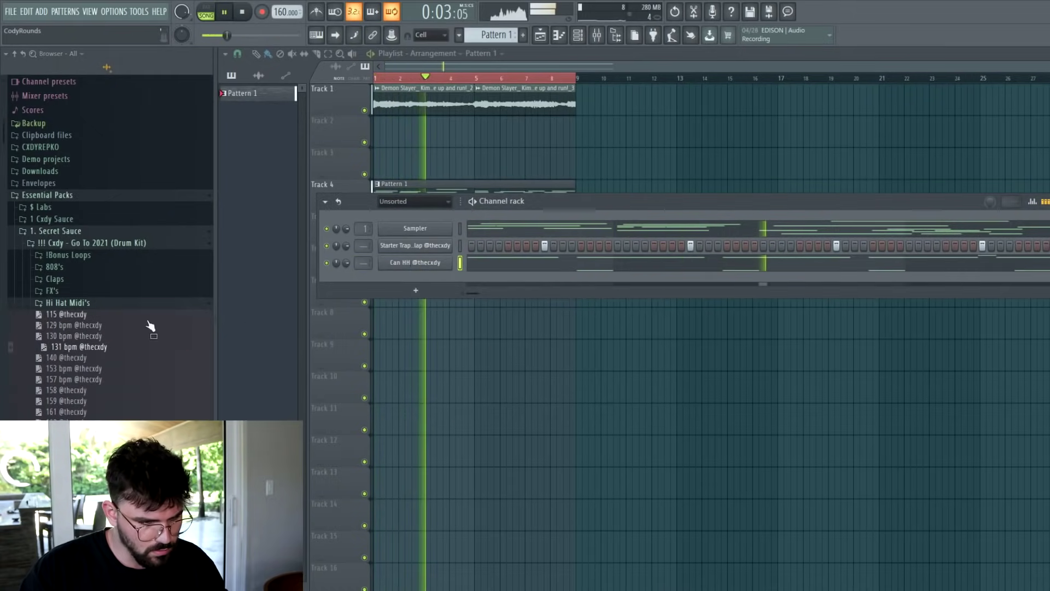
{"action": "left_click", "coordinate": [517, 263]}
{"action": "key", "text": "ctrl+b"}
{"action": "key", "text": "ctrl+d"}
- Fill the gaps in the C5 hi-hat row with notes across the first four bars
{"action": "left_click", "coordinate": [314, 339]}
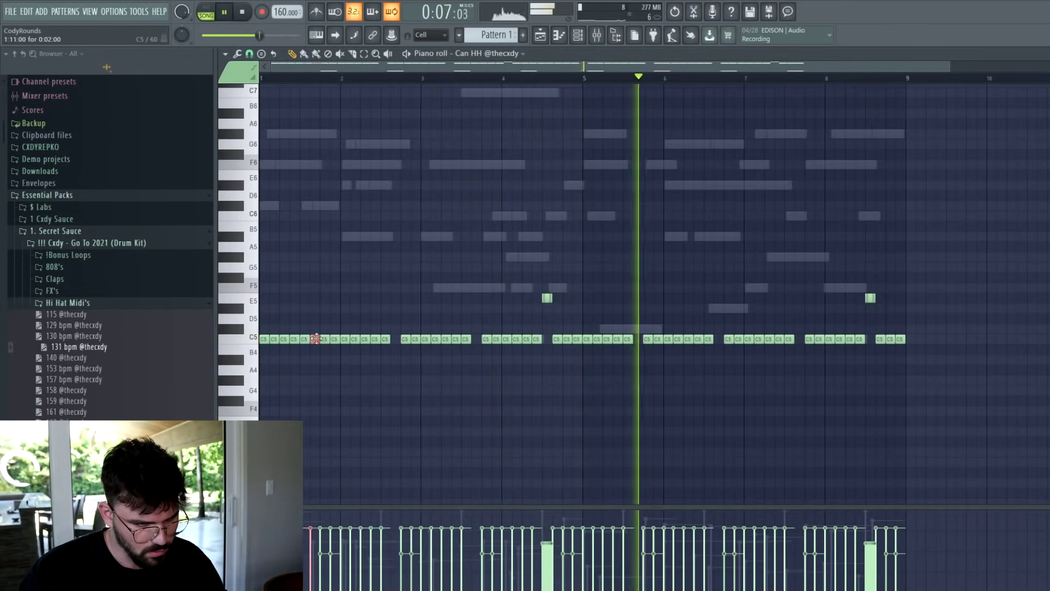
{"action": "left_click", "coordinate": [395, 339]}
{"action": "left_click", "coordinate": [476, 339]}
{"action": "left_click", "coordinate": [547, 339]}
{"action": "scroll", "coordinate": [588, 373], "scroll_direction": "up", "scroll_amount": 1}
{"action": "scroll", "coordinate": [595, 372], "scroll_direction": "down", "scroll_amount": 1}
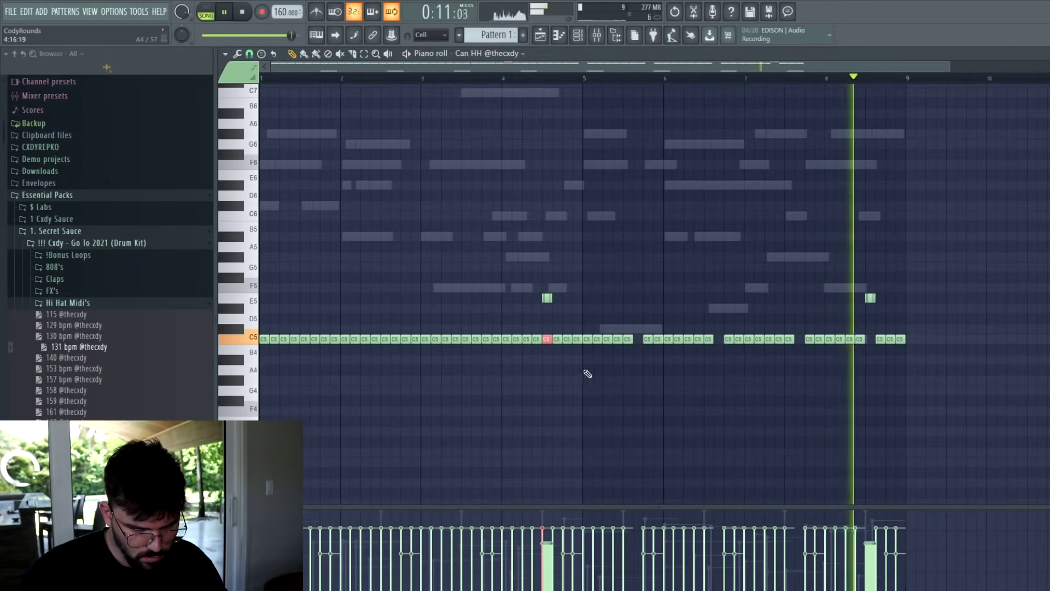
- Delete all Can HH notes in bars 5 to 8, including the low-pitched ones
{"action": "left_click_drag", "start_coordinate": [589, 373], "coordinate": [924, 171]}
{"action": "key", "text": "Delete"}
{"action": "scroll", "coordinate": [596, 398], "scroll_direction": "down", "scroll_amount": 3}
{"action": "left_click_drag", "start_coordinate": [595, 398], "coordinate": [919, 470]}
{"action": "key", "text": "Delete"}
- Select the low-pitched hi-hat notes in the first four bars and raise them to A#4
{"action": "left_click_drag", "start_coordinate": [684, 477], "coordinate": [1, 296]}
{"action": "key", "text": "ctrl+Up"}
{"action": "key", "text": "ctrl+Up"}
{"action": "key", "text": "shift+Down"}
{"action": "key", "text": "shift+Down"}
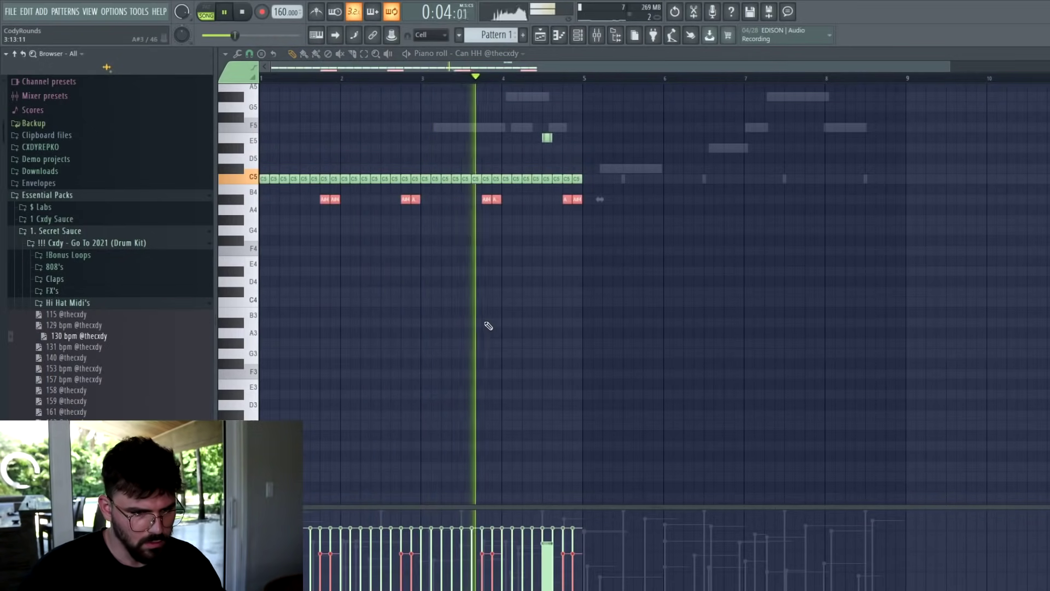
- Duplicate the four-bar hi-hat pattern into bars 5 to 8 and add three E5 rolls in bars 2 and 6
{"action": "left_click", "coordinate": [628, 277]}
{"action": "scroll", "coordinate": [628, 277], "scroll_direction": "up", "scroll_amount": 2}
{"action": "key", "text": "ctrl+a"}
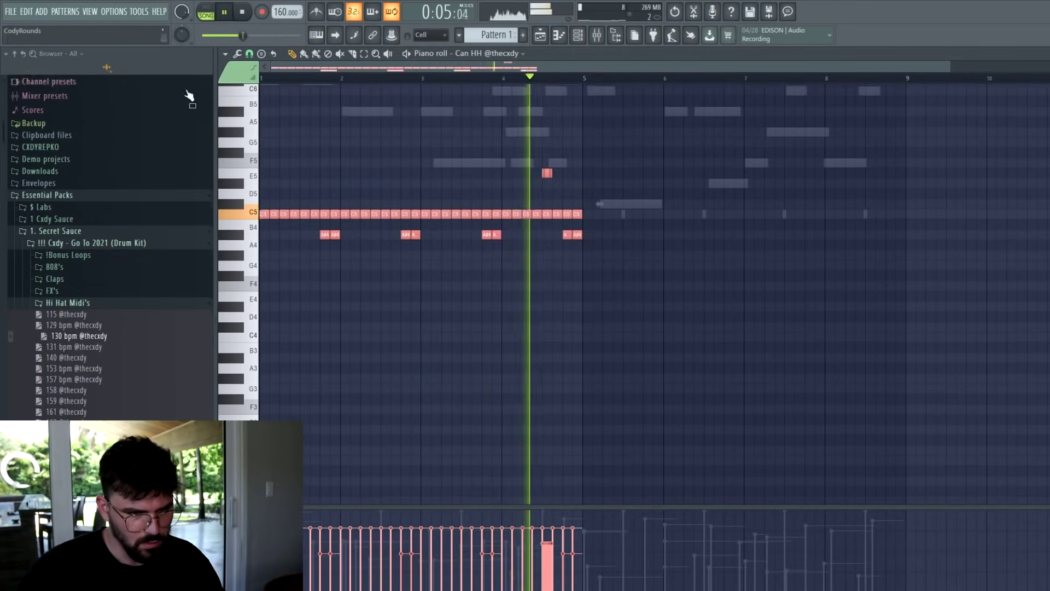
{"action": "key", "text": "ctrl+b"}
{"action": "left_click", "coordinate": [686, 153]}
{"action": "mouse_move", "coordinate": [975, 184]}
{"action": "left_mouse_down"}
{"action": "mouse_move", "coordinate": [348, 169]}
{"action": "mouse_move", "coordinate": [406, 173]}
{"action": "left_mouse_up"}
- Select the E5 hi-hat rolls in bars 2 and 6 and slope the velocities of the bar 2 rolls downward
{"action": "left_click_drag", "start_coordinate": [661, 159], "coordinate": [749, 182]}
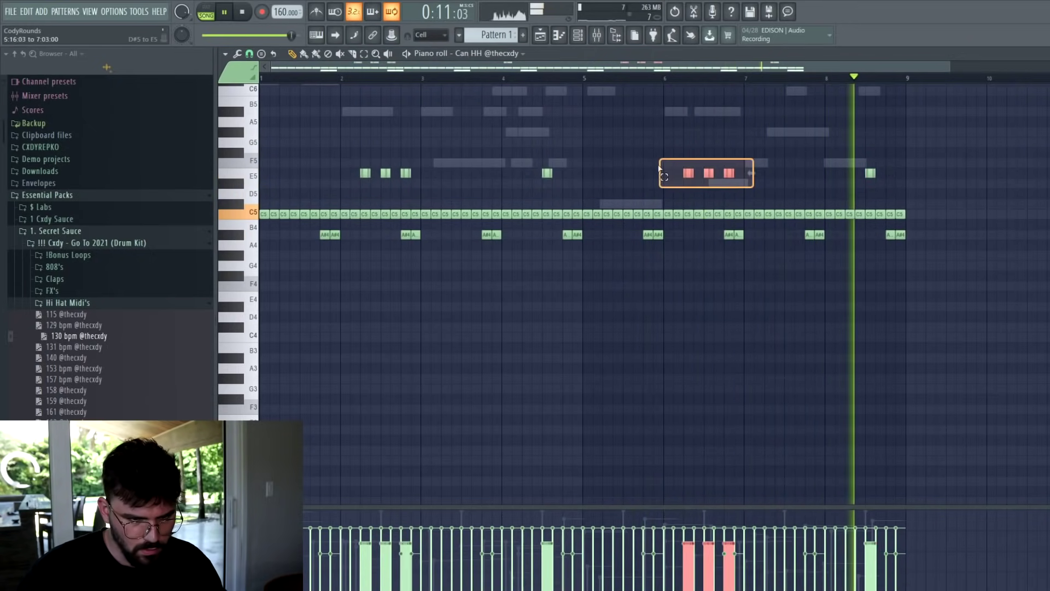
{"action": "left_click_drag", "start_coordinate": [449, 187], "coordinate": [314, 138]}
{"action": "left_click_drag", "start_coordinate": [357, 533], "coordinate": [418, 571]}
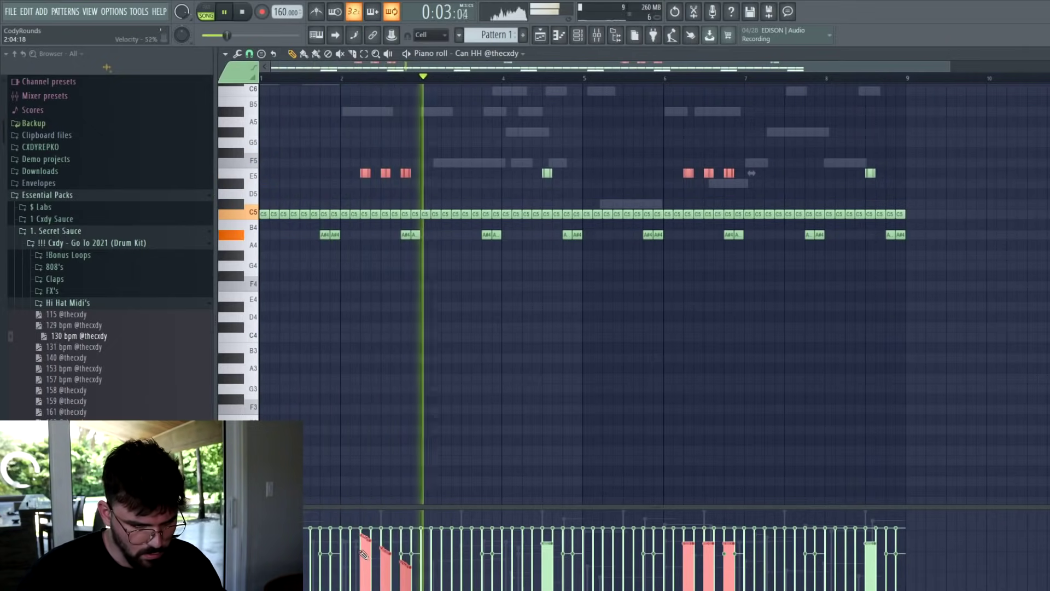
{"action": "left_click_drag", "start_coordinate": [357, 549], "coordinate": [417, 585]}
- Delete the hi-hat notes in bars 5 to 8 and refill them with a duplicate of the first four bars
{"action": "left_click", "coordinate": [601, 305], "text": "ctrl"}
{"action": "left_click_drag", "start_coordinate": [588, 273], "coordinate": [924, 90]}
{"action": "key", "text": "Delete"}
{"action": "key", "text": "ctrl+b"}
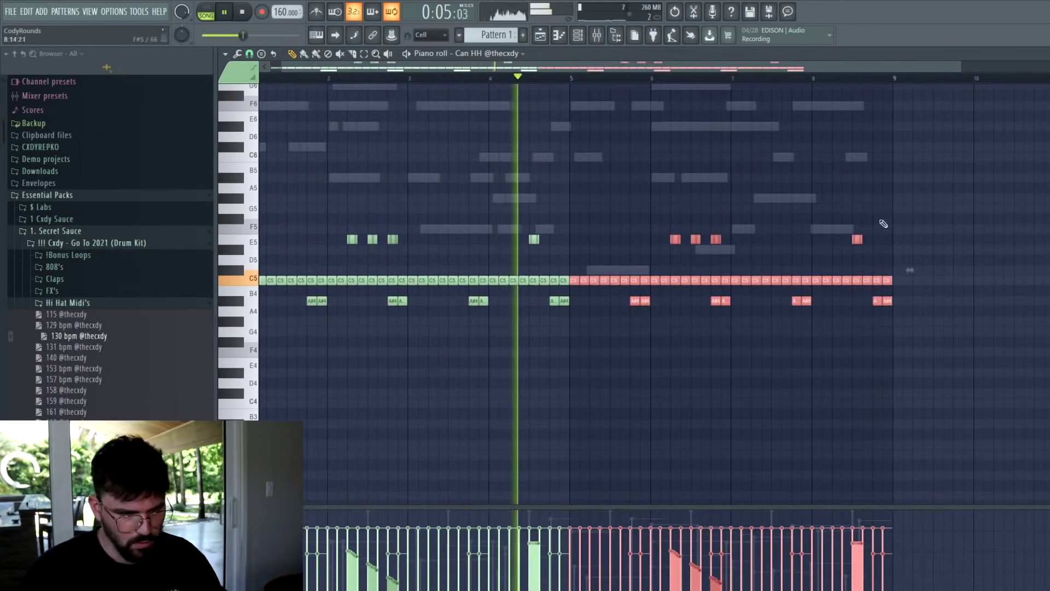
- Delete the single E5 hi-hat rolls in bars 4 and 8
{"action": "left_click", "coordinate": [670, 227], "text": "ctrl"}
{"action": "left_click_drag", "start_coordinate": [865, 261], "coordinate": [813, 223]}
{"action": "left_click_drag", "start_coordinate": [535, 263], "coordinate": [517, 229]}
{"action": "key", "text": "Delete"}
- Chop the last two C5 hi-hat notes of bar 8 into a fast roll and copy it to the end of bar 4
{"action": "left_click", "coordinate": [554, 280], "text": "ctrl"}
{"action": "left_click", "coordinate": [878, 280], "text": "ctrl"}
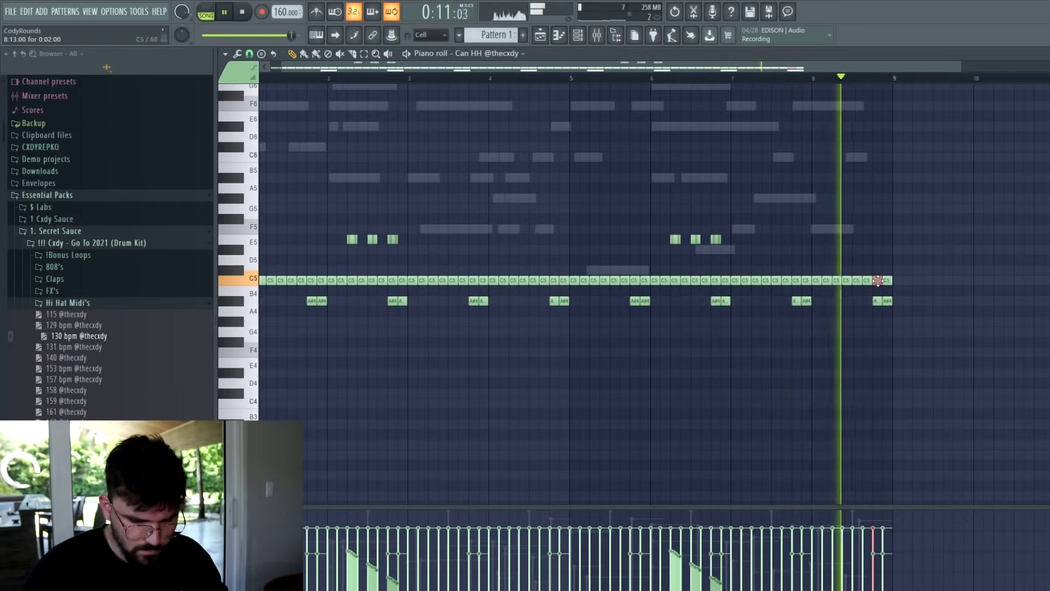
{"action": "key", "text": "alt+u"}
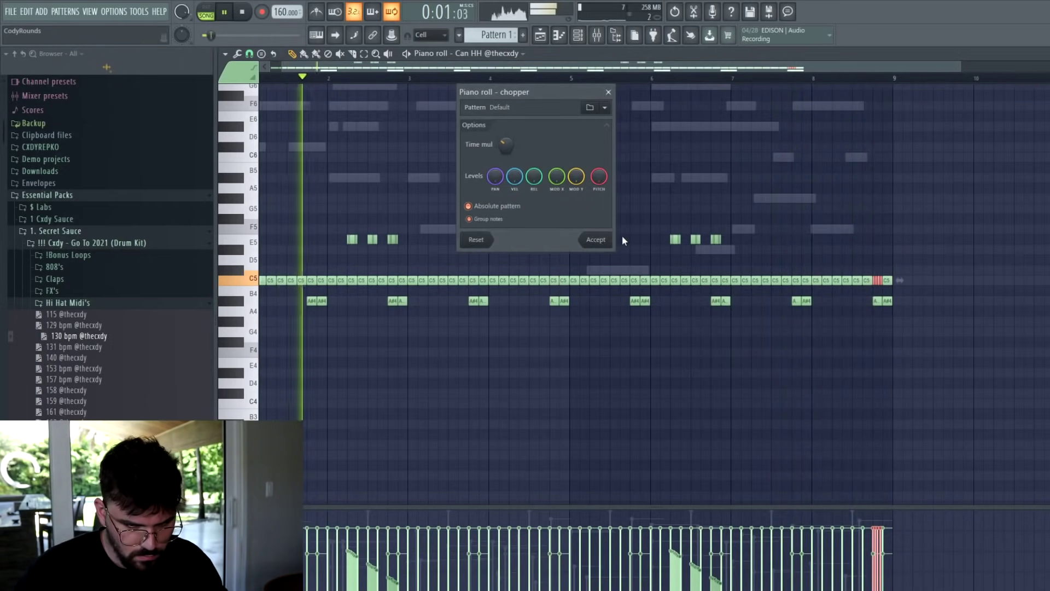
{"action": "key", "text": "Return"}
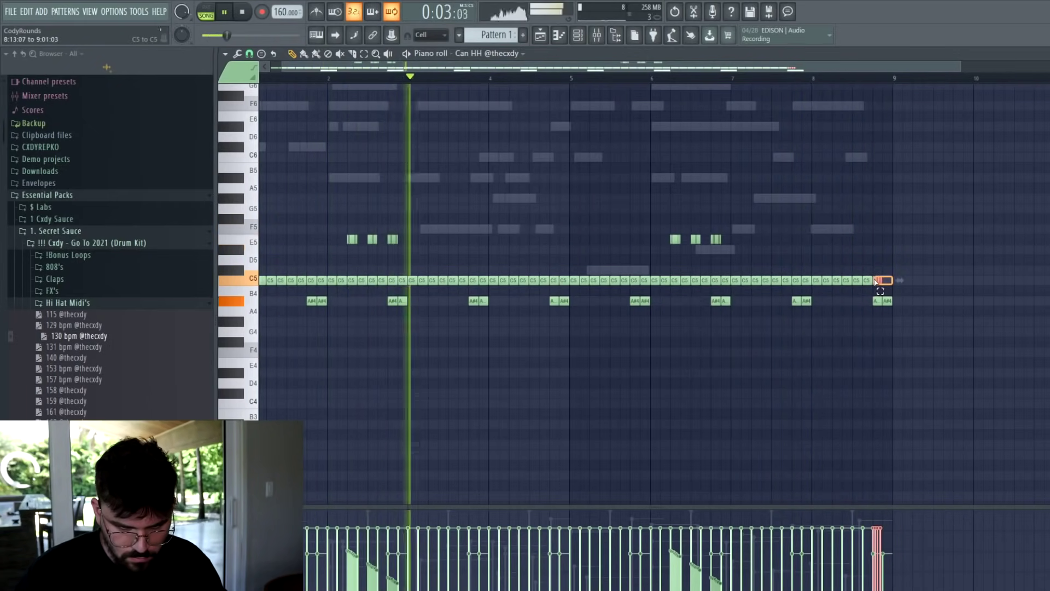
{"action": "left_click_drag", "start_coordinate": [877, 282], "coordinate": [561, 276]}
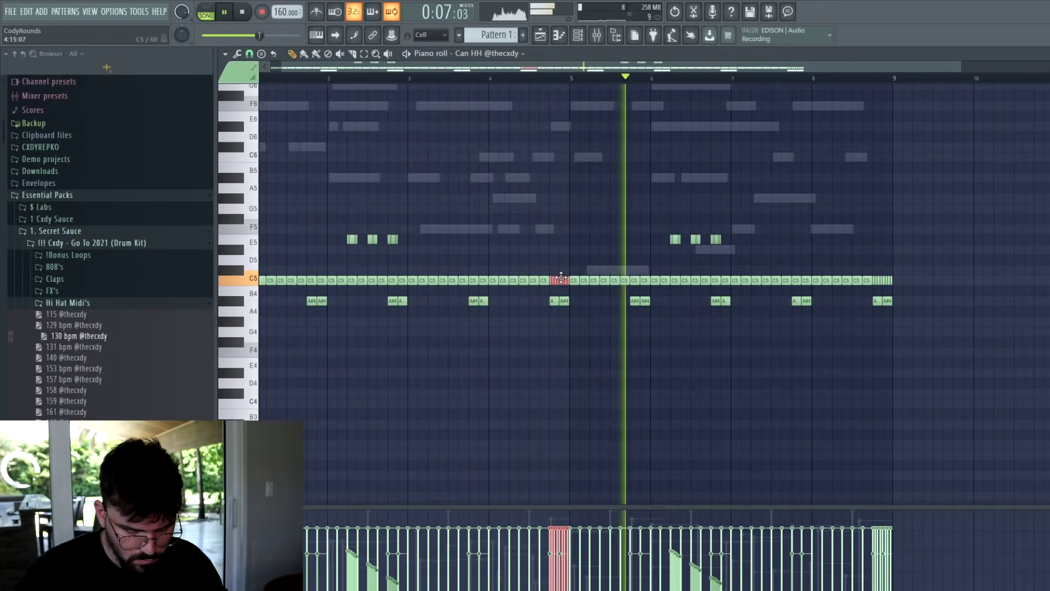
- Remove the chopped C5 roll at the end of bar 8 and replace it with two regular hi-hat notes
{"action": "left_click", "coordinate": [619, 265], "text": "ctrl"}
{"action": "left_click_drag", "start_coordinate": [908, 293], "coordinate": [875, 266]}
{"action": "key", "text": "Delete"}
{"action": "left_click_drag", "start_coordinate": [870, 294], "coordinate": [856, 273]}
{"action": "key", "text": "ctrl+b"}
{"action": "left_click", "coordinate": [888, 239], "text": "ctrl"}
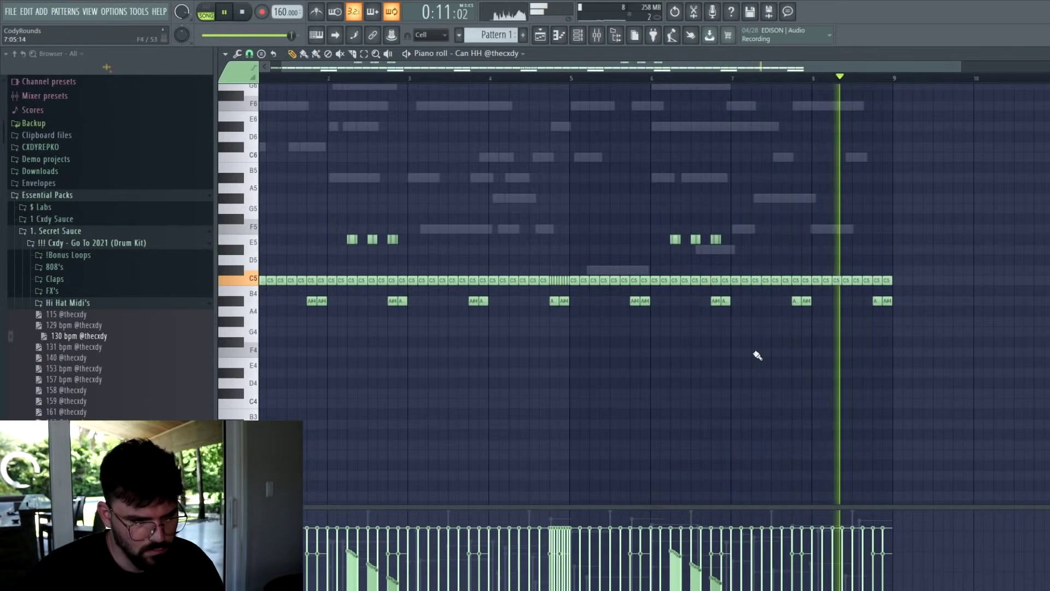
- Audition the drum kit's FX samples and load DBZ Xplosion as a new channel with a hit on step 1
{"action": "key", "text": "Escape"}
{"action": "left_click", "coordinate": [89, 293]}
{"action": "left_click", "coordinate": [100, 305]}
{"action": "left_click", "coordinate": [103, 313]}
{"action": "left_click", "coordinate": [117, 334]}
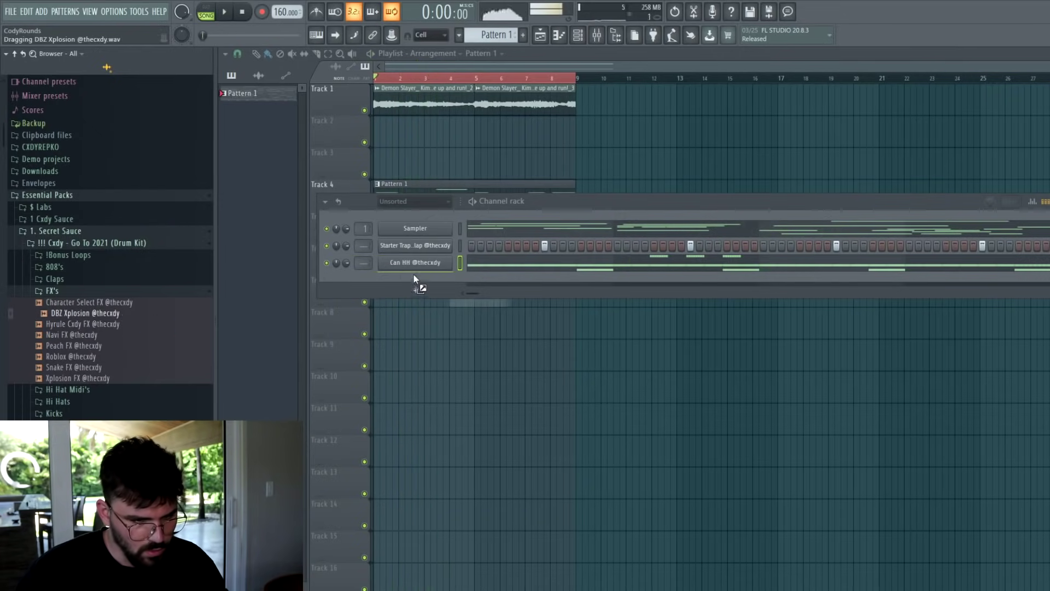
{"action": "left_click_drag", "start_coordinate": [413, 277], "coordinate": [413, 278]}
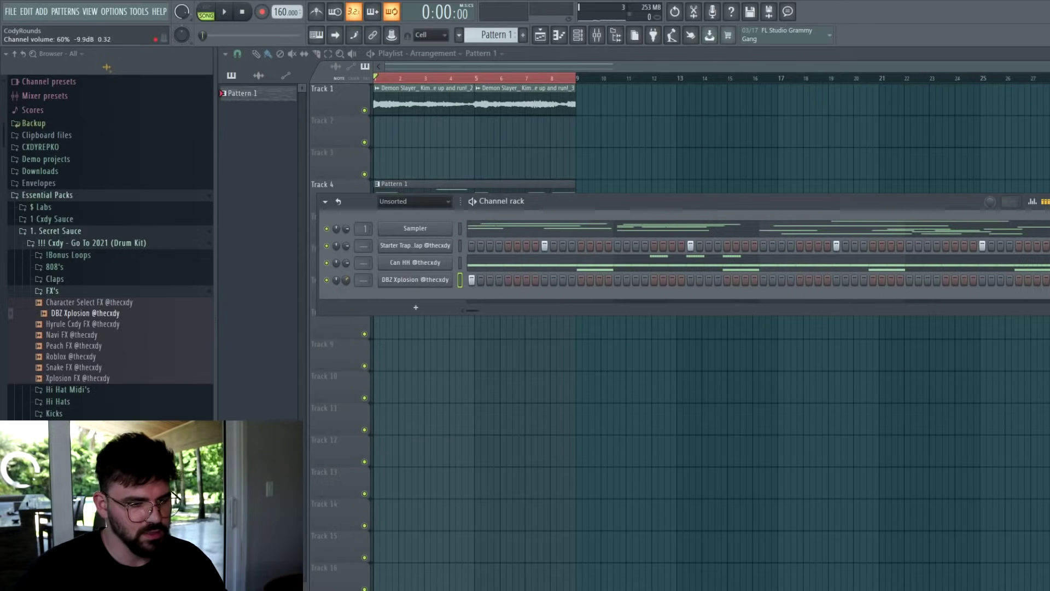
- Replace the Can HH channel's sample with Phaser HH and collapse the Hi Hats folder
{"action": "left_click", "coordinate": [379, 280]}
{"action": "left_click", "coordinate": [613, 181]}
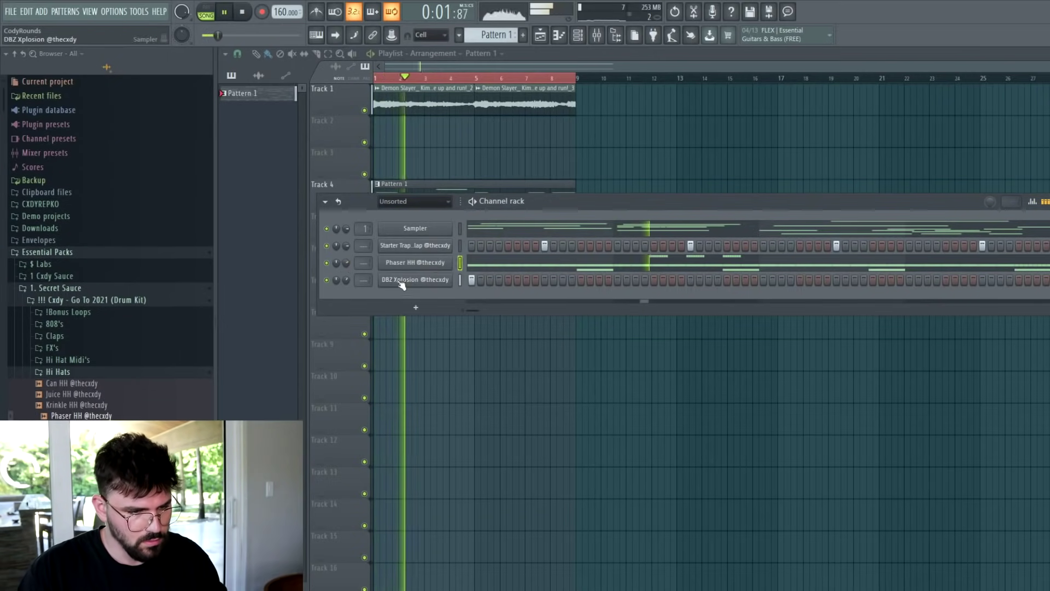
{"action": "key", "text": "space"}
{"action": "left_click", "coordinate": [72, 372]}
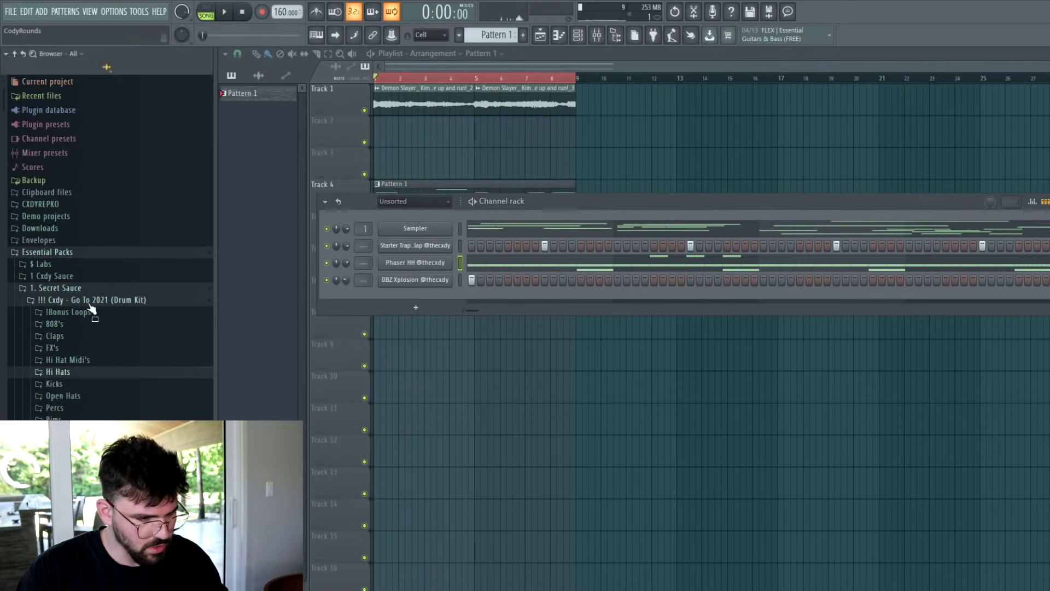
- Audition samples in the Snares folder against the beat and add Free SN as a new channel
{"action": "scroll", "coordinate": [98, 358], "scroll_direction": "down", "scroll_amount": 3}
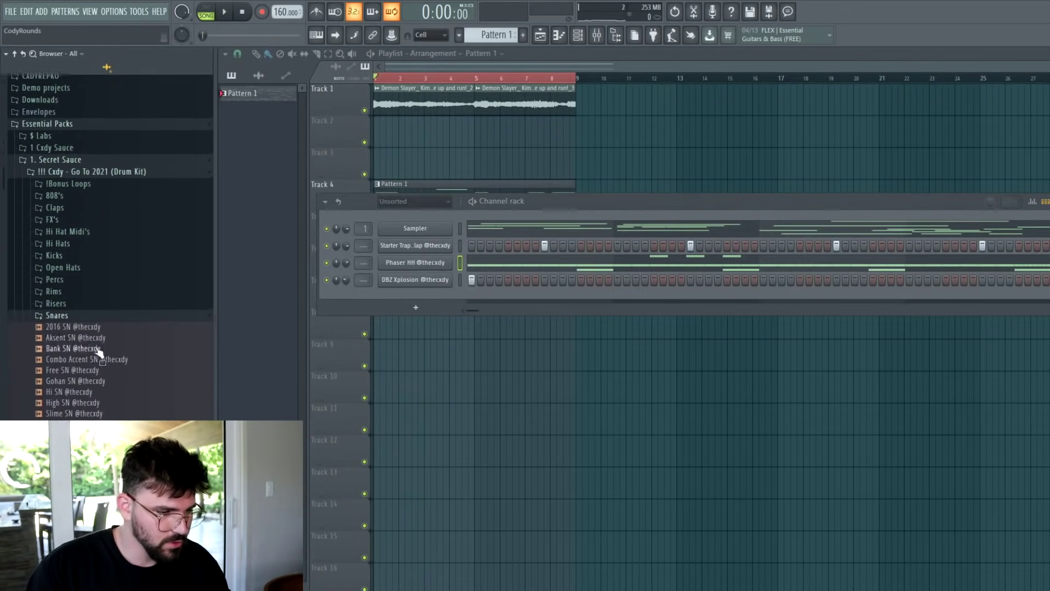
{"action": "key", "text": "space"}
{"action": "left_click", "coordinate": [107, 337]}
{"action": "left_click", "coordinate": [114, 348]}
{"action": "left_click", "coordinate": [117, 368]}
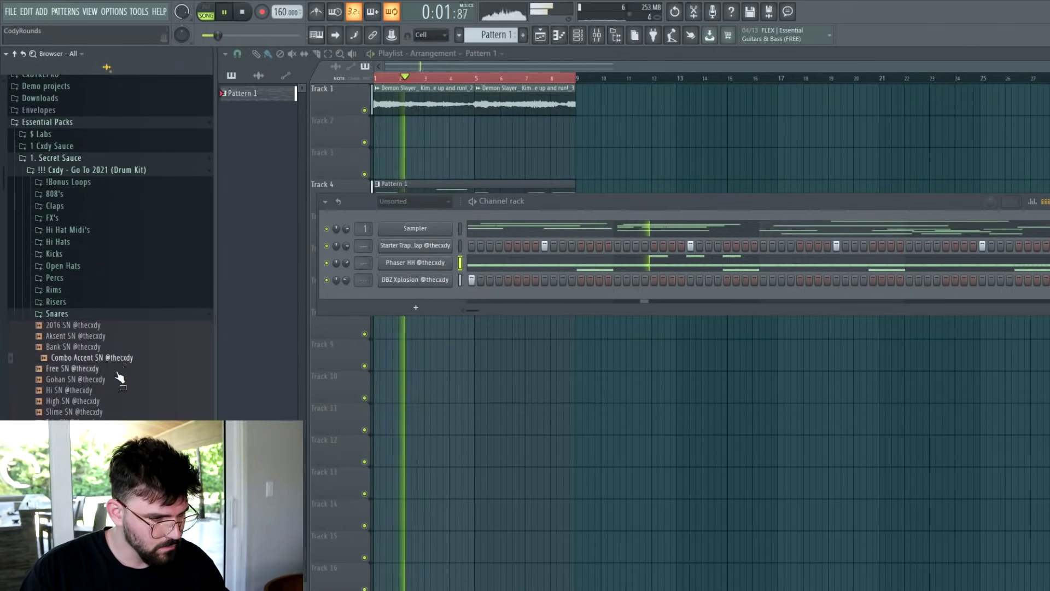
{"action": "left_click_drag", "start_coordinate": [402, 290], "coordinate": [404, 297]}
{"action": "key", "text": "space"}
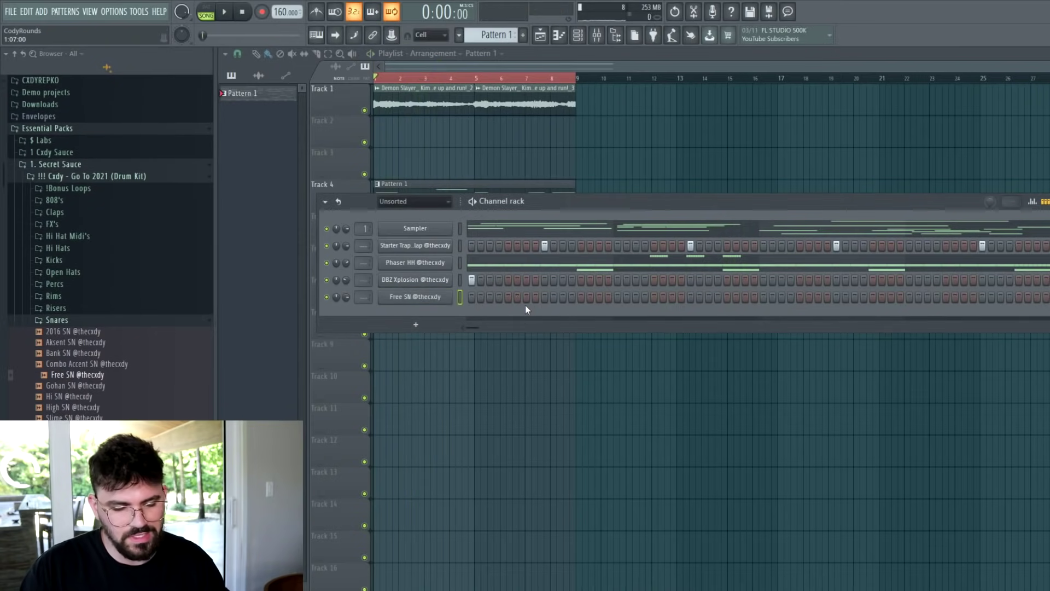
- Place a C5 note near the start of bar 2 in the Free SN piano roll and repeat it every two bars through bar 8
{"action": "right_click", "coordinate": [438, 299]}
{"action": "left_click", "coordinate": [470, 297]}
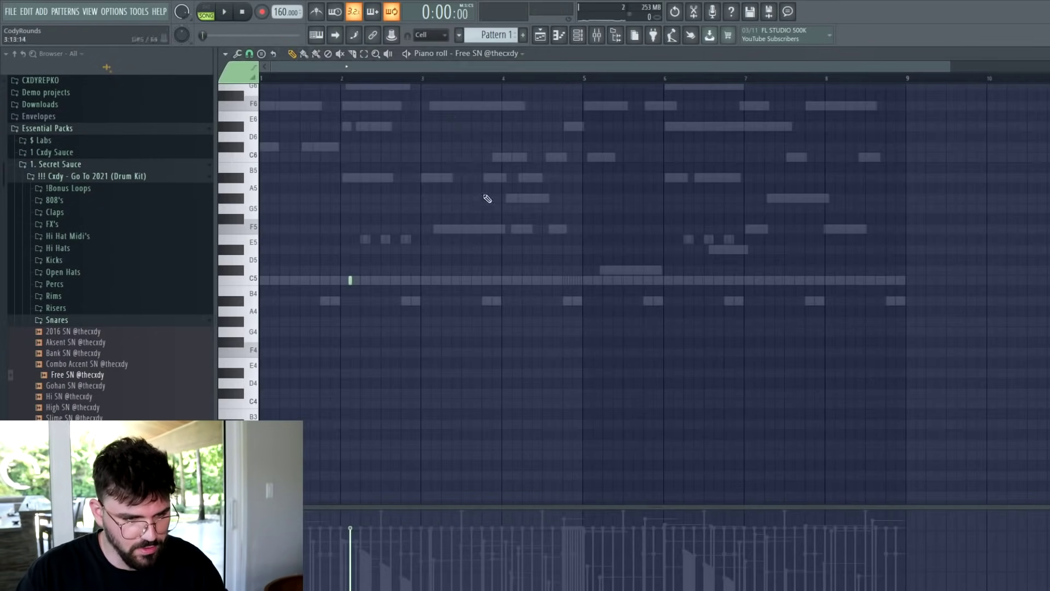
{"action": "key", "text": "ctrl+b"}
{"action": "key", "text": "ctrl+b"}
{"action": "key", "text": "ctrl+b"}
{"action": "left_click", "coordinate": [528, 175]}
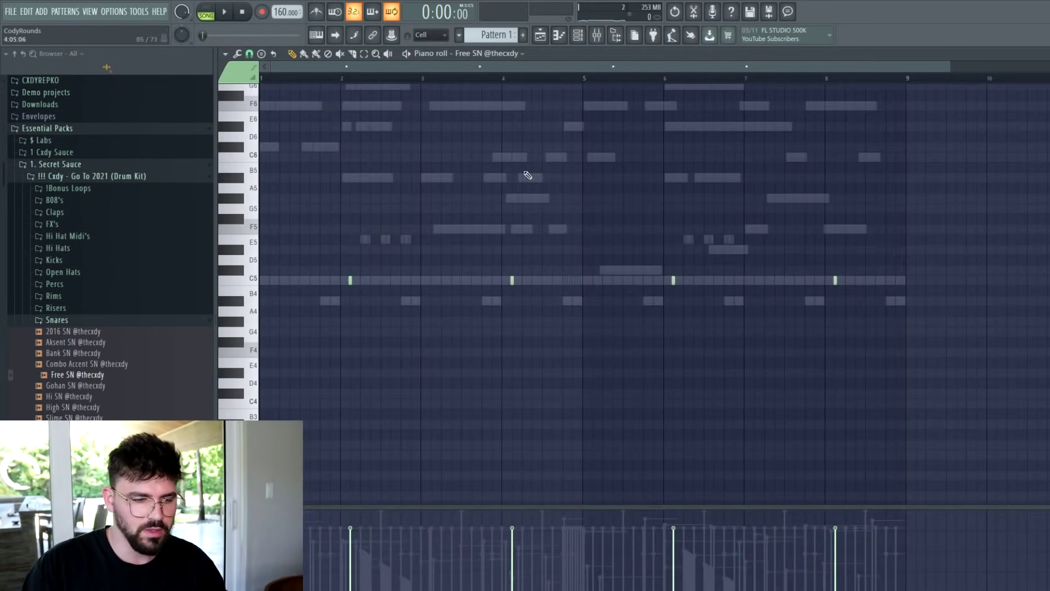
- Add a C5 snare note near the end of bar 2 and two more near the end of bar 4
{"action": "left_click", "coordinate": [411, 282]}
{"action": "left_click_drag", "start_coordinate": [470, 307], "coordinate": [267, 239]}
{"action": "left_click_drag", "start_coordinate": [471, 304], "coordinate": [1008, 266]}
{"action": "scroll", "coordinate": [811, 227], "scroll_direction": "down", "scroll_amount": 4}
{"action": "left_click", "coordinate": [572, 298], "text": "ctrl"}
{"action": "left_click", "coordinate": [566, 280]}
{"action": "left_click", "coordinate": [557, 279]}
- Delete the snare notes in bars 5 to 8 and repeat the first four bars' pattern there
{"action": "left_click_drag", "start_coordinate": [578, 89], "coordinate": [933, 136]}
{"action": "key", "text": "Delete"}
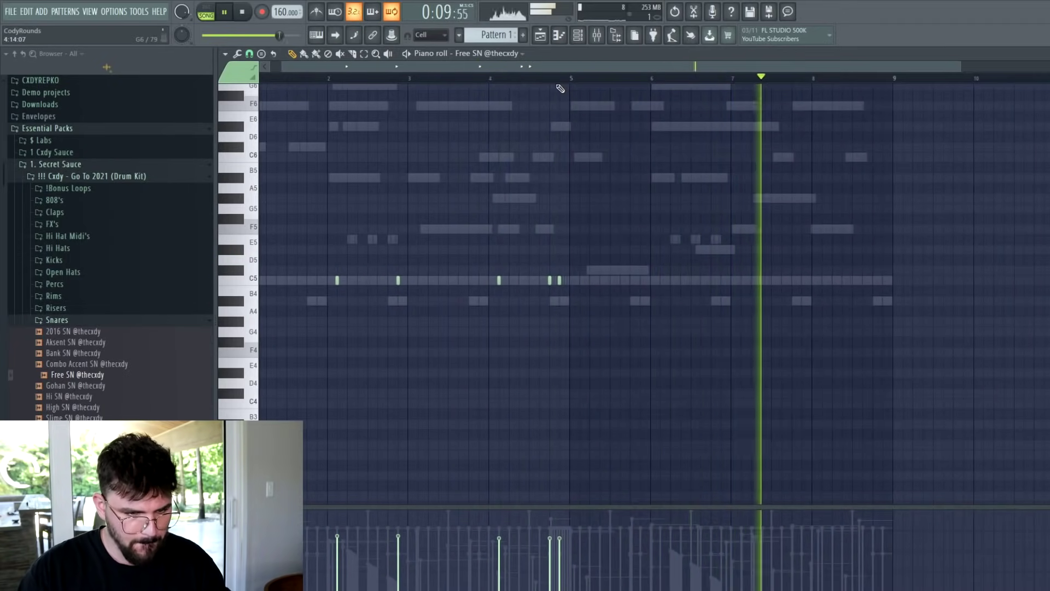
{"action": "left_click_drag", "start_coordinate": [566, 87], "coordinate": [0, 230]}
{"action": "left_click", "coordinate": [413, 281]}
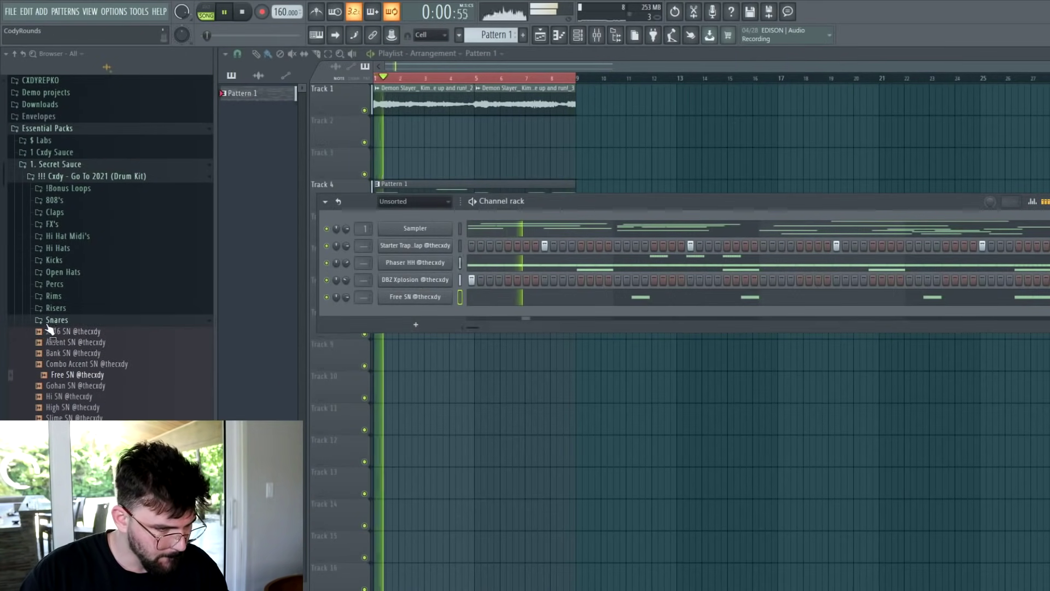
- Load the Combo Rim sample from the Rims folder as a new channel
{"action": "left_click", "coordinate": [54, 320]}
{"action": "left_click", "coordinate": [54, 296]}
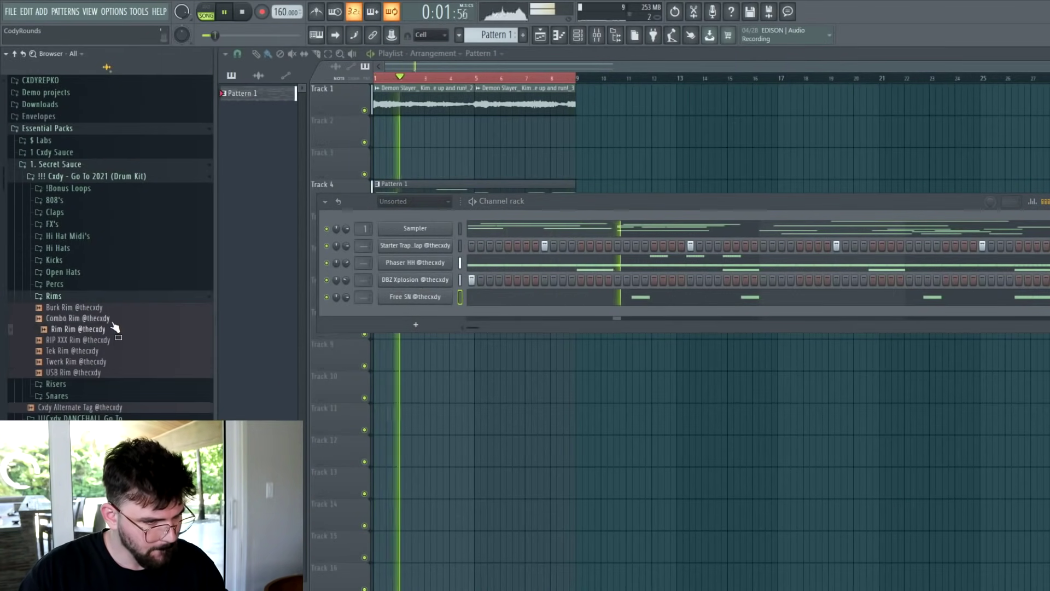
{"action": "left_click_drag", "start_coordinate": [394, 320], "coordinate": [425, 311]}
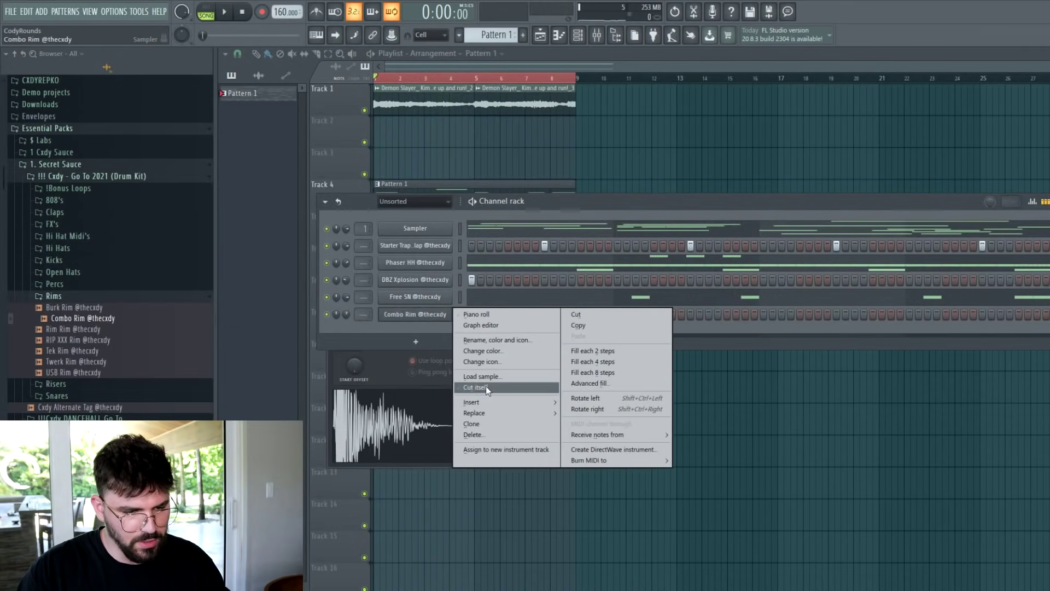
- Open the Combo Rim piano roll and set its grid snap to 1/3 beat
{"action": "left_click", "coordinate": [476, 314]}
{"action": "left_click", "coordinate": [249, 53]}
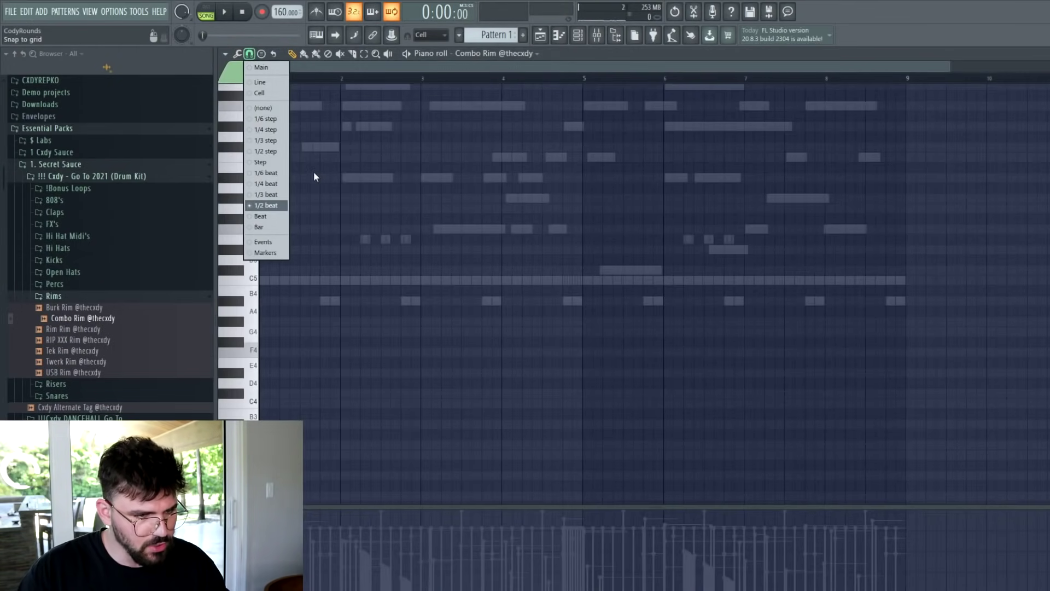
{"action": "left_click", "coordinate": [278, 199]}
{"action": "scroll", "coordinate": [333, 225], "scroll_direction": "up", "scroll_amount": 2}
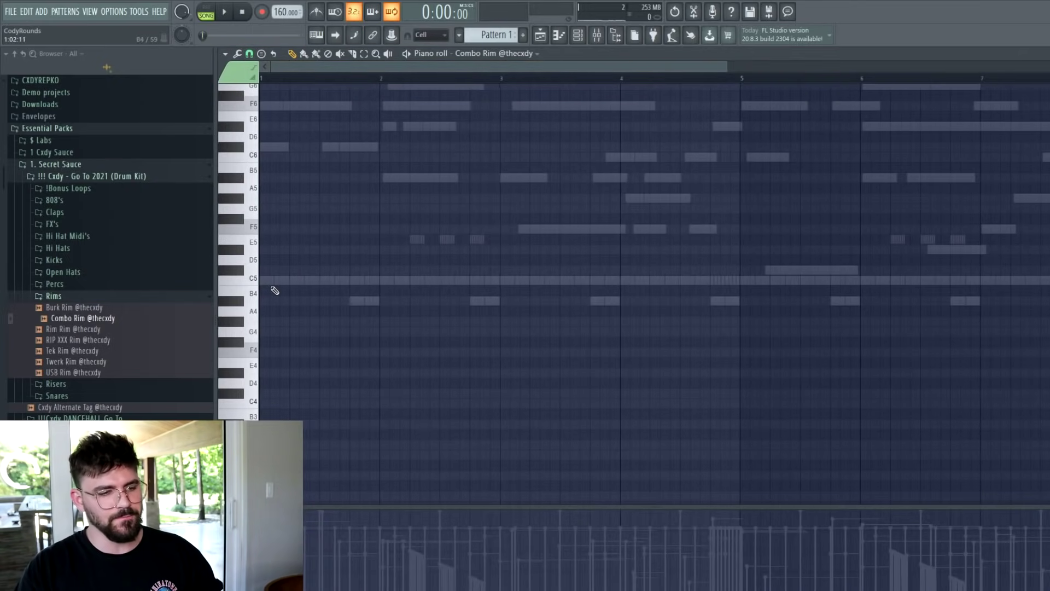
{"action": "left_click", "coordinate": [249, 54]}
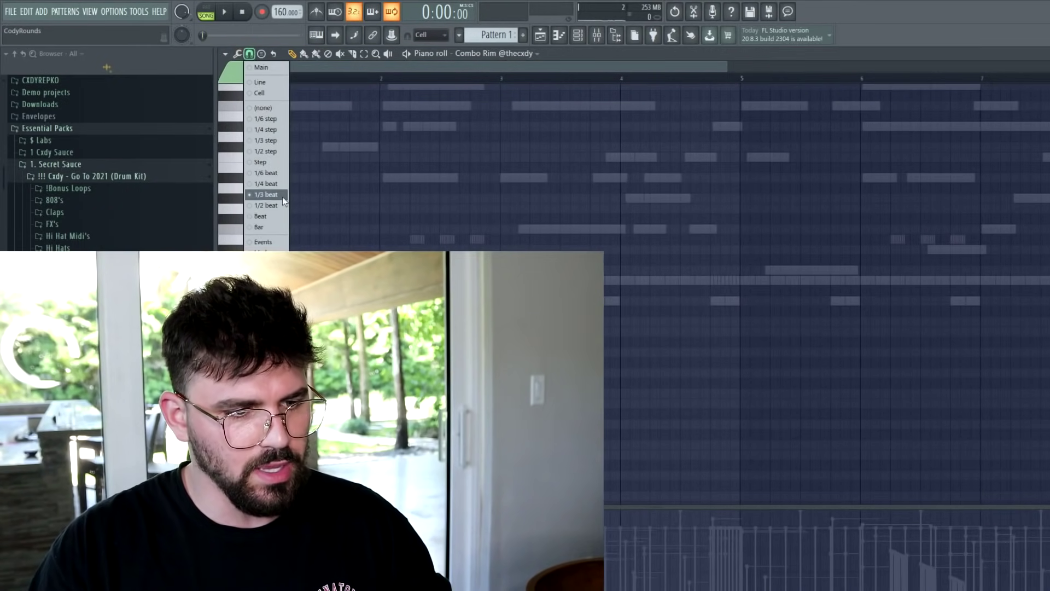
{"action": "left_click", "coordinate": [279, 183]}
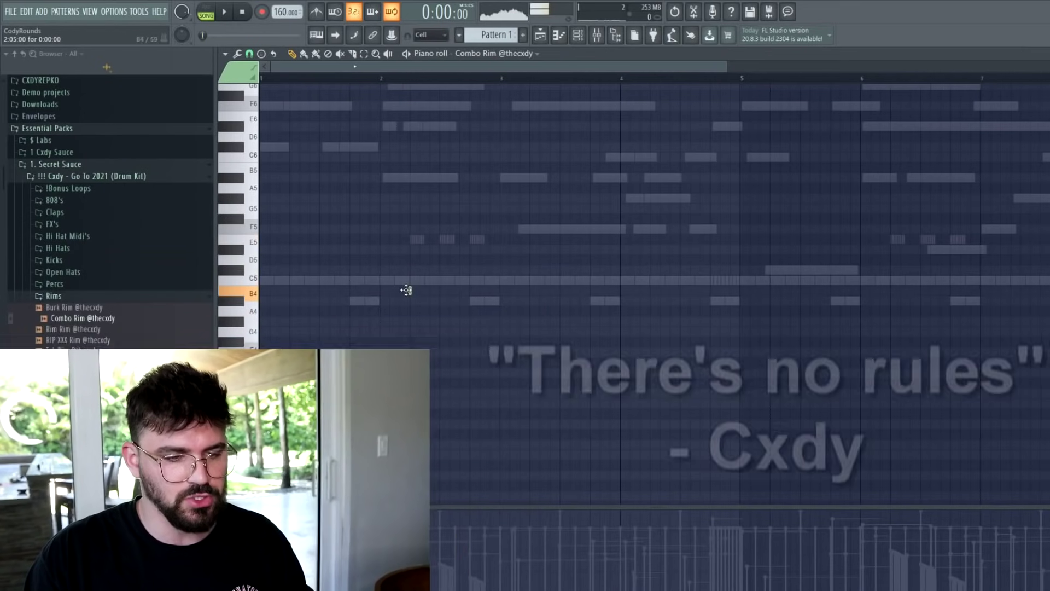
- Place three triplet rim notes in bar 2 and move them to C5 near the end of bar 4
{"action": "left_click", "coordinate": [409, 290]}
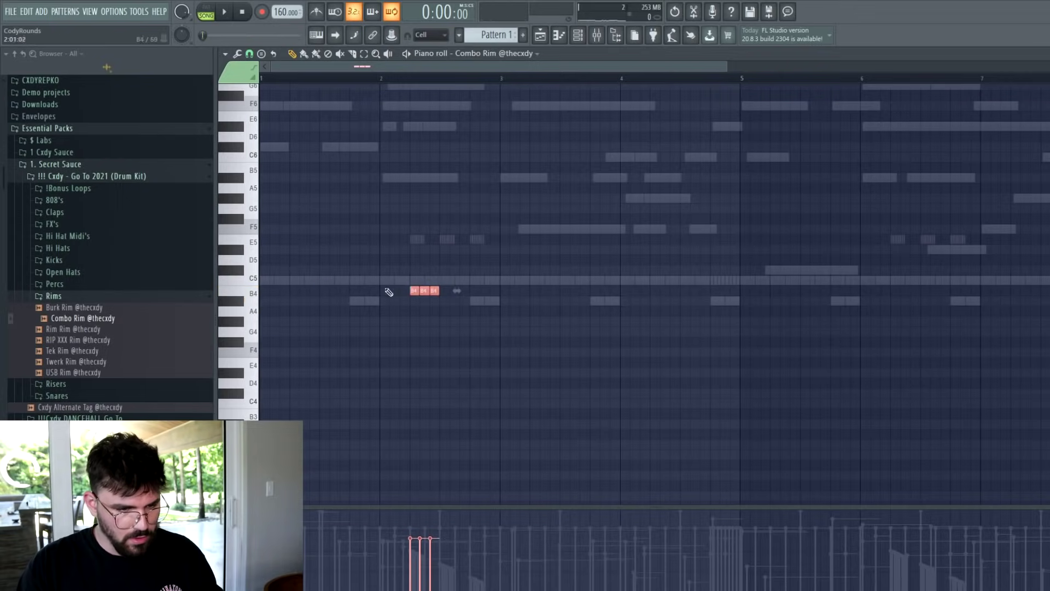
{"action": "left_click_drag", "start_coordinate": [418, 290], "coordinate": [705, 285]}
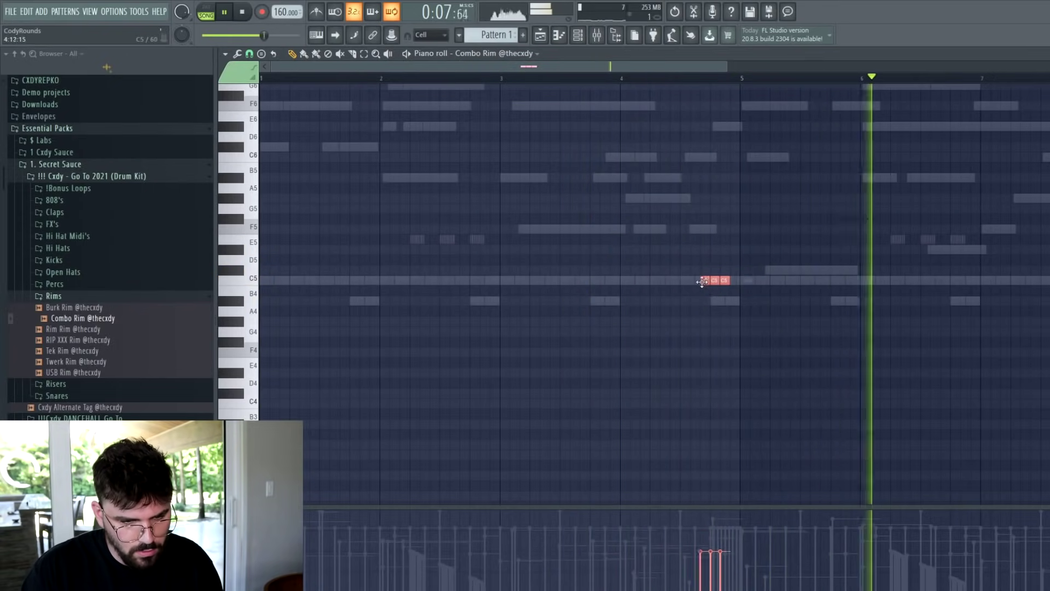
{"action": "key", "text": "ctrl+d"}
- Duplicate the first four bars of rim notes into bars 5 to 8
{"action": "left_click", "coordinate": [612, 78]}
{"action": "left_click_drag", "start_coordinate": [740, 79], "coordinate": [14, 73], "text": "ctrl"}
{"action": "key", "text": "ctrl+b"}
{"action": "scroll", "coordinate": [543, 70], "scroll_direction": "down", "scroll_amount": 2}
- Move both rim triplets two bars earlier at the same pitch, to the ends of bars 2 and 6
{"action": "left_click_drag", "start_coordinate": [756, 265], "coordinate": [307, 288], "text": "ctrl"}
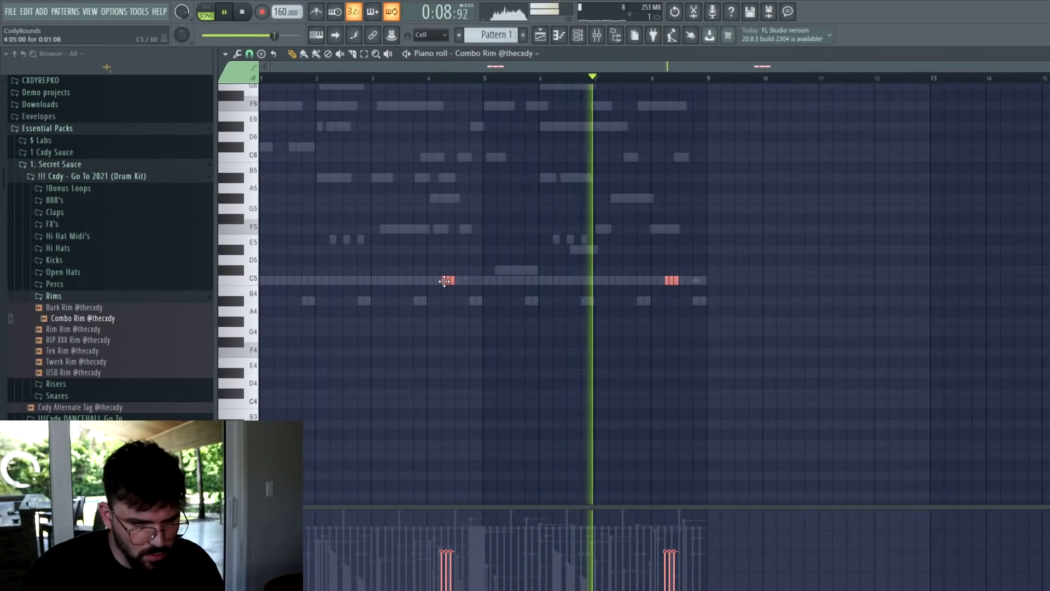
{"action": "left_click_drag", "start_coordinate": [444, 281], "coordinate": [360, 281]}
{"action": "key", "text": "ctrl+d"}
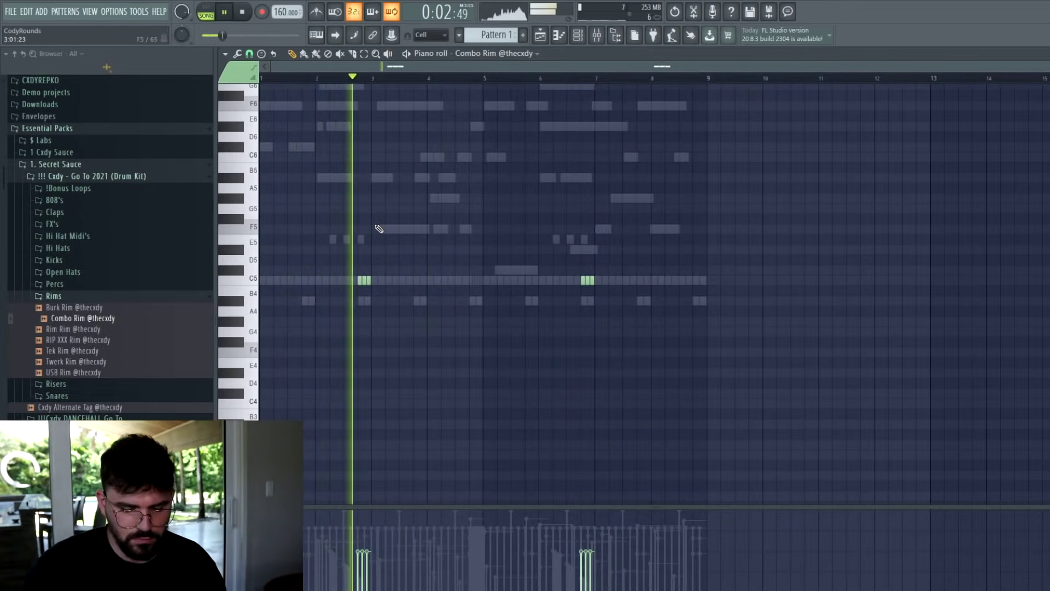
{"action": "key", "text": "F7"}
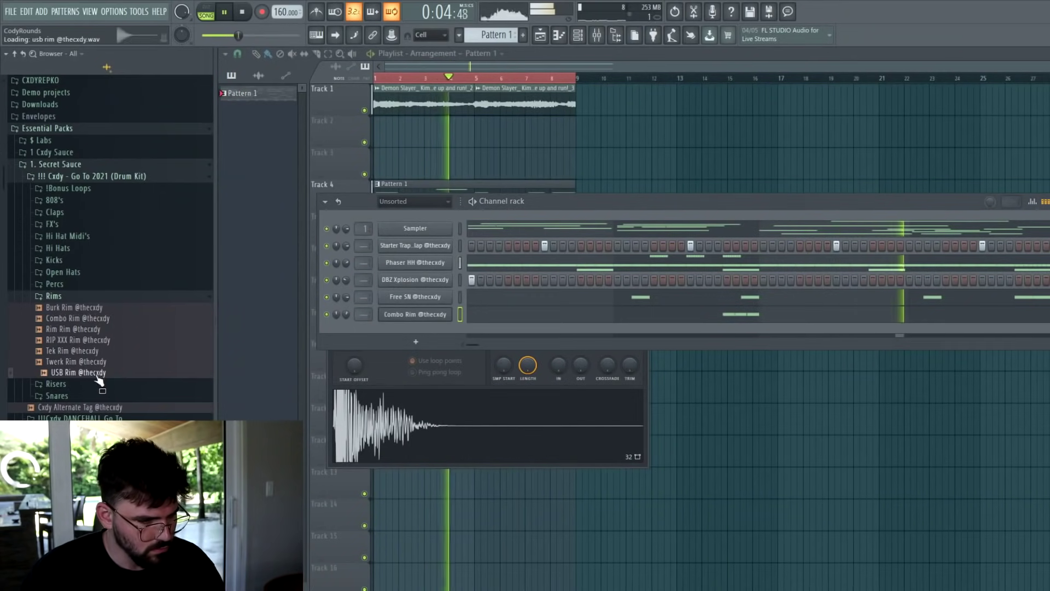
- Audition snares and open hats in the drum kit and load Carti OH as a new channel
{"action": "left_click", "coordinate": [101, 396]}
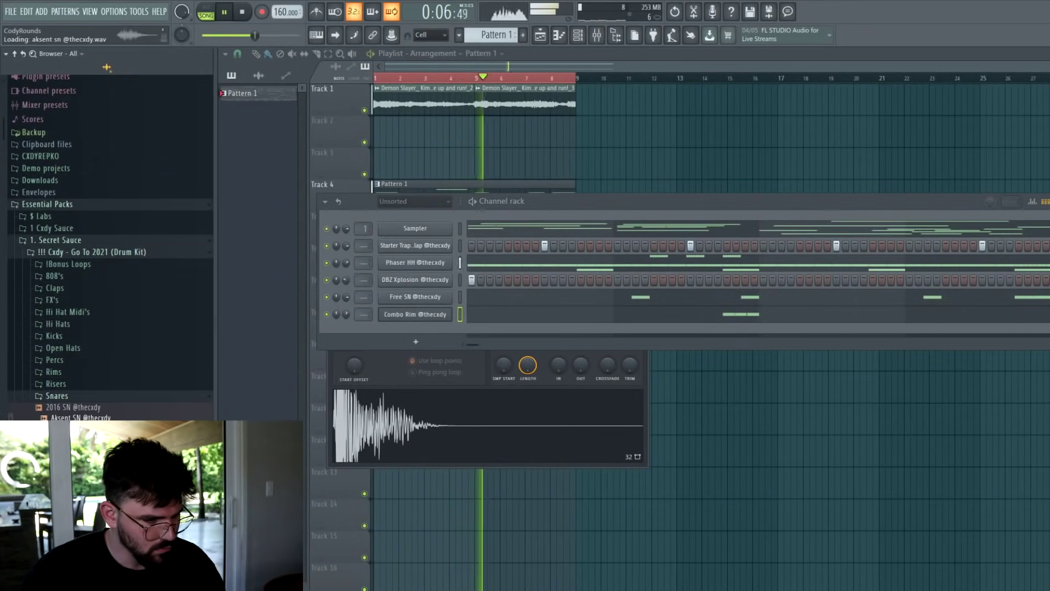
{"action": "left_click", "coordinate": [87, 350]}
{"action": "left_click", "coordinate": [85, 370]}
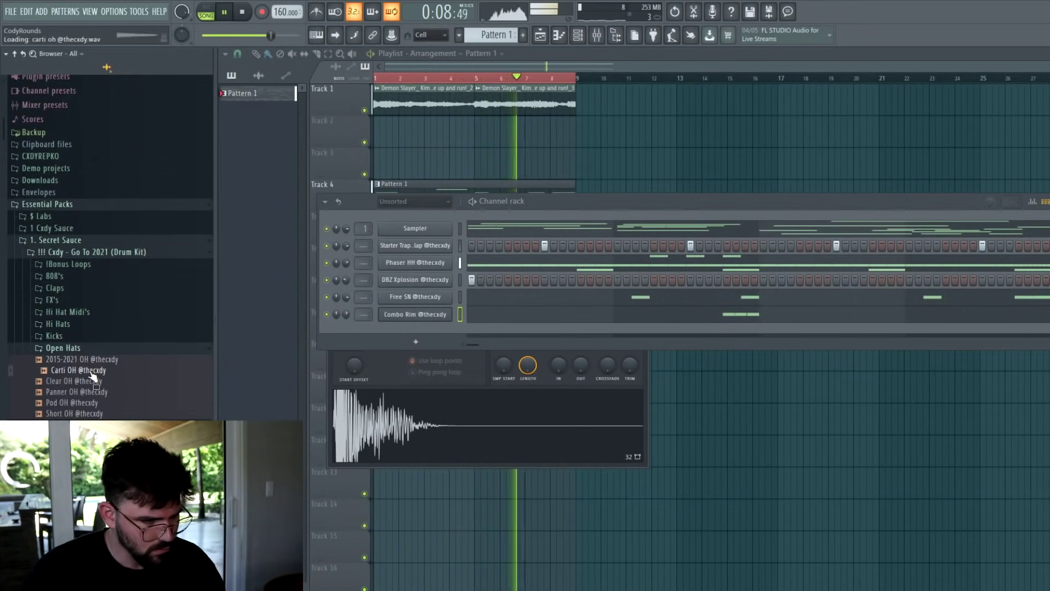
{"action": "left_click_drag", "start_coordinate": [378, 335], "coordinate": [382, 332]}
- Place Carti OH notes on C5 at the start of bar 1, late in bar 2, and twice in the first half of bar 4
{"action": "left_click", "coordinate": [509, 331]}
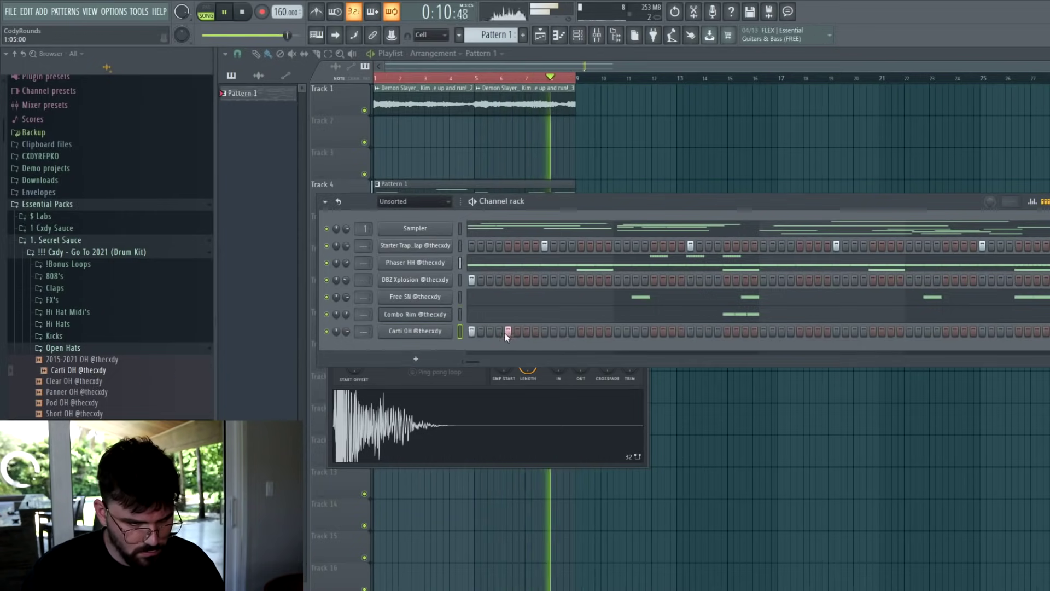
{"action": "key", "text": "F7"}
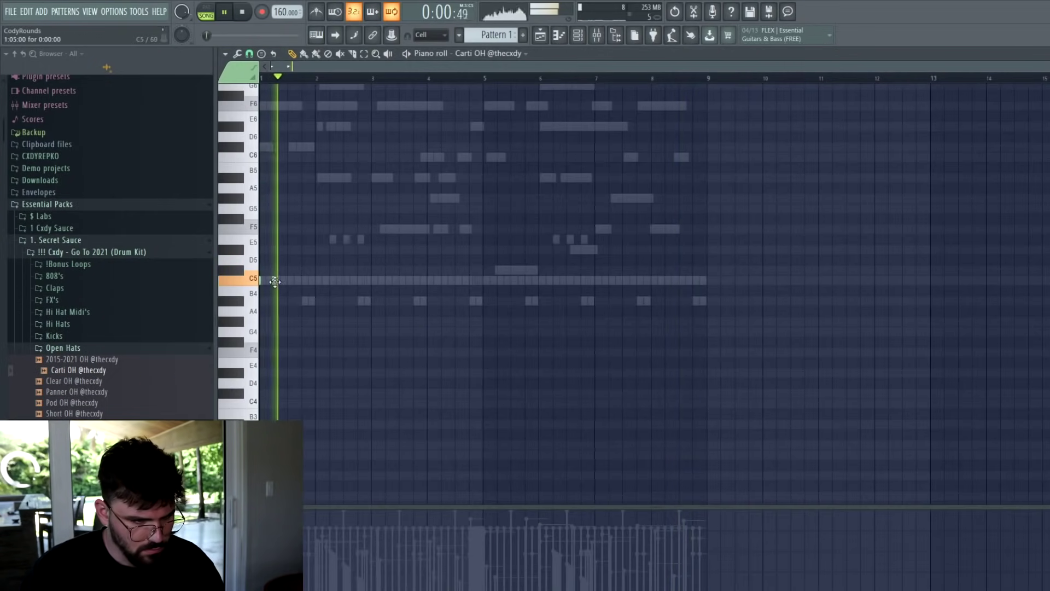
{"action": "left_click", "coordinate": [358, 281]}
{"action": "left_click", "coordinate": [443, 281]}
{"action": "left_click", "coordinate": [457, 280]}
- Duplicate the first four bars of open-hat notes into bars 5 to 8 and leave the piano roll
{"action": "left_click_drag", "start_coordinate": [484, 78], "coordinate": [261, 78], "text": "ctrl"}
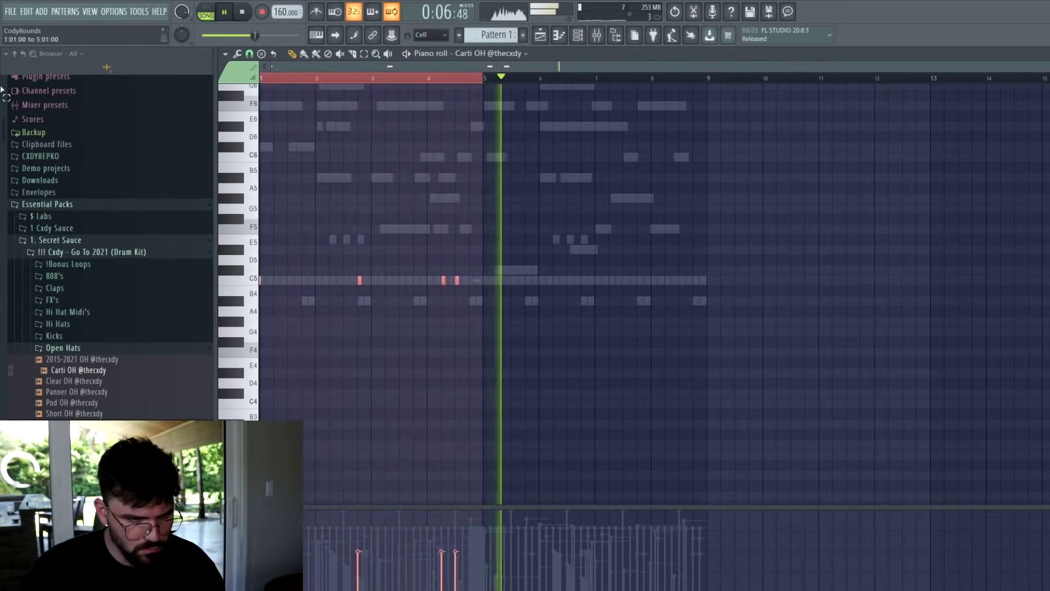
{"action": "key", "text": "ctrl+b"}
{"action": "key", "text": "ctrl+d"}
{"action": "key", "text": "ctrl+a"}
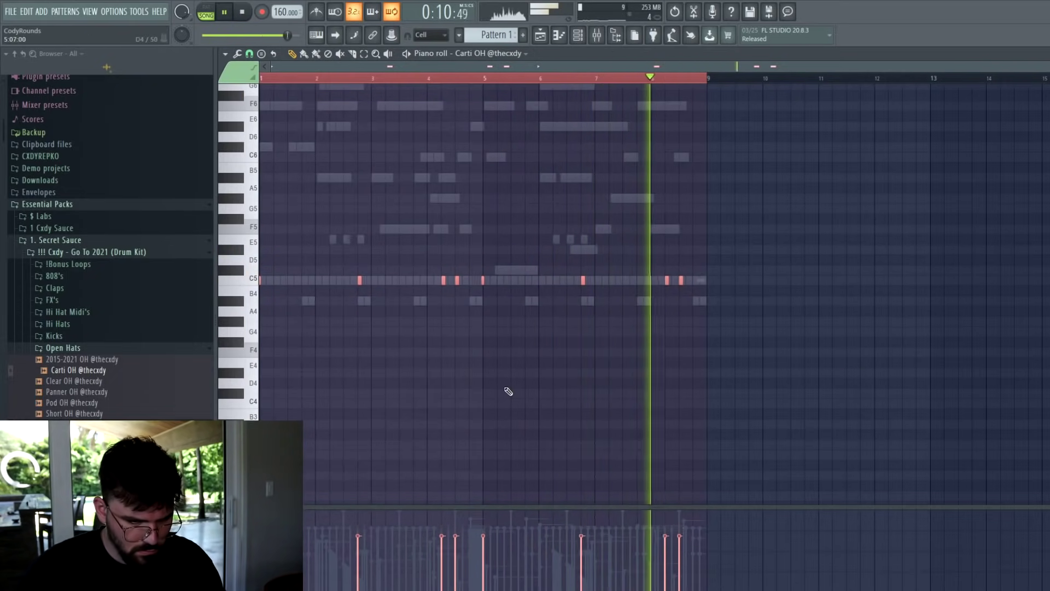
{"action": "key", "text": "F7"}
- Audition Amp Clap from the Claps folder of the drum kit
{"action": "left_click", "coordinate": [96, 350]}
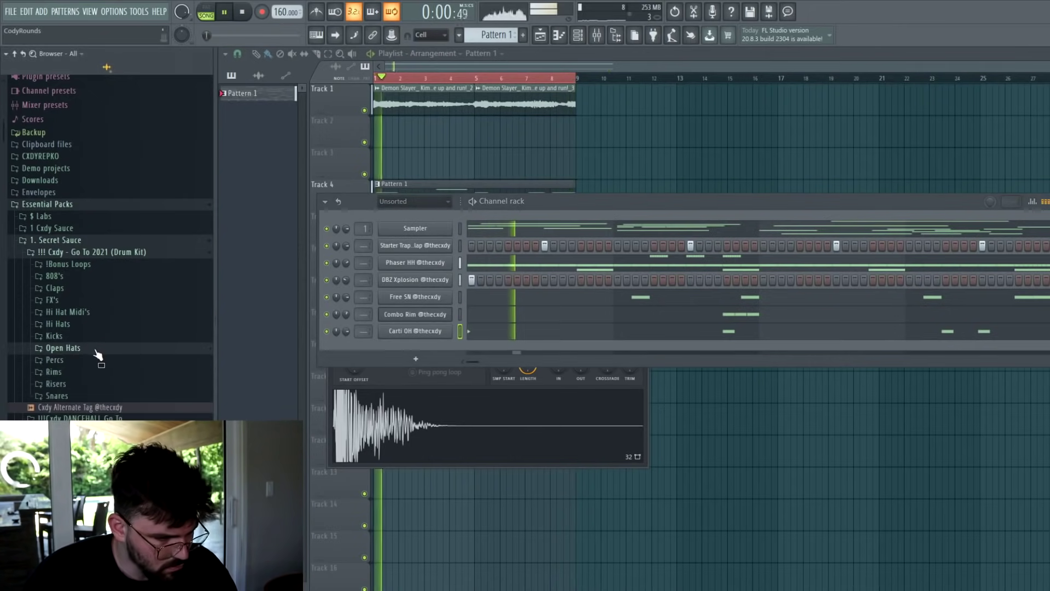
{"action": "left_click", "coordinate": [86, 303]}
{"action": "left_click", "coordinate": [92, 311]}
{"action": "left_click", "coordinate": [80, 291]}
{"action": "left_click", "coordinate": [86, 299]}
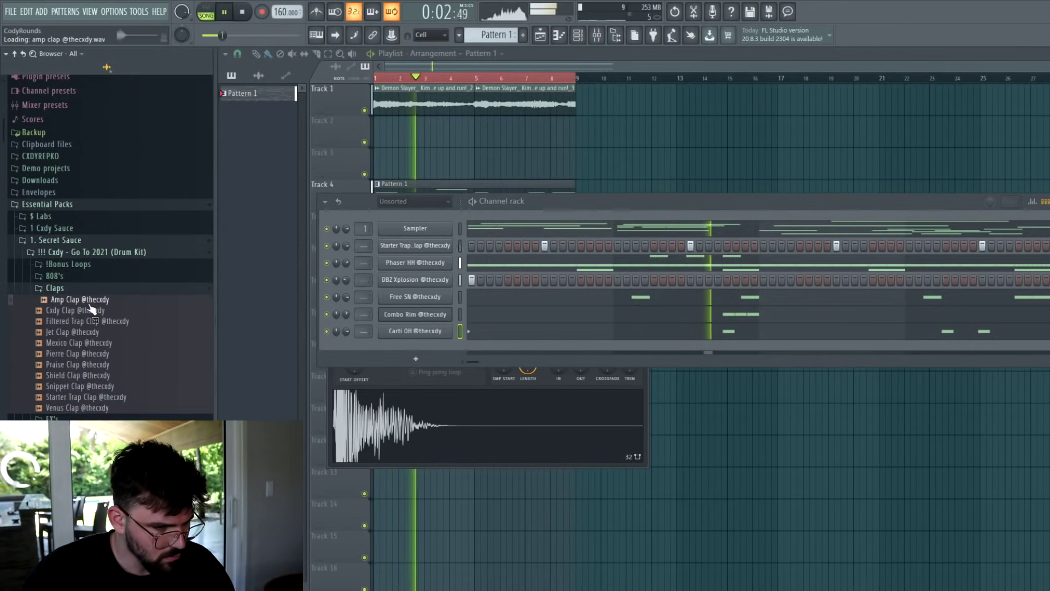
- Add an extra Starter Trap Clap hit late in bar 3 and delete the clap notes in bars 5 to 8
{"action": "left_click", "coordinate": [890, 245]}
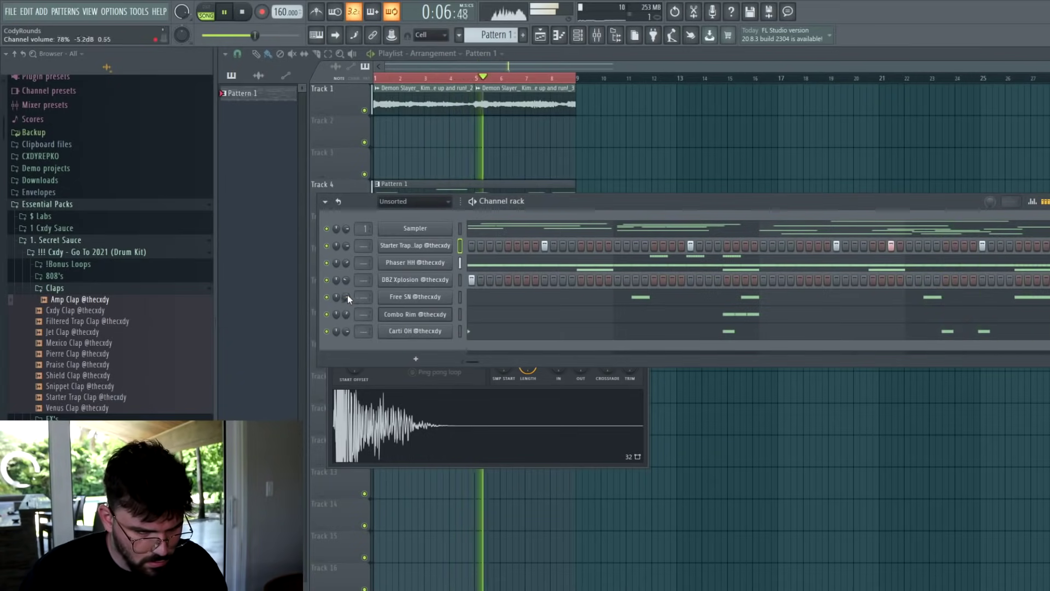
{"action": "right_click", "coordinate": [432, 245]}
{"action": "left_click", "coordinate": [465, 247]}
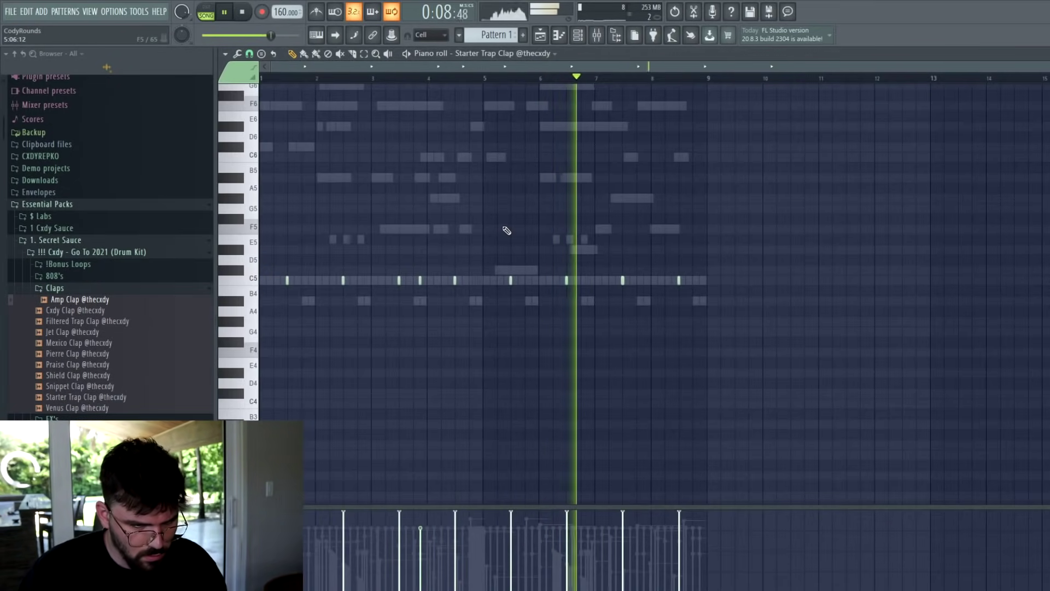
{"action": "left_click_drag", "start_coordinate": [497, 245], "coordinate": [703, 287]}
{"action": "key", "text": "Delete"}
{"action": "key", "text": "ctrl+b"}
{"action": "key", "text": "ctrl+z"}
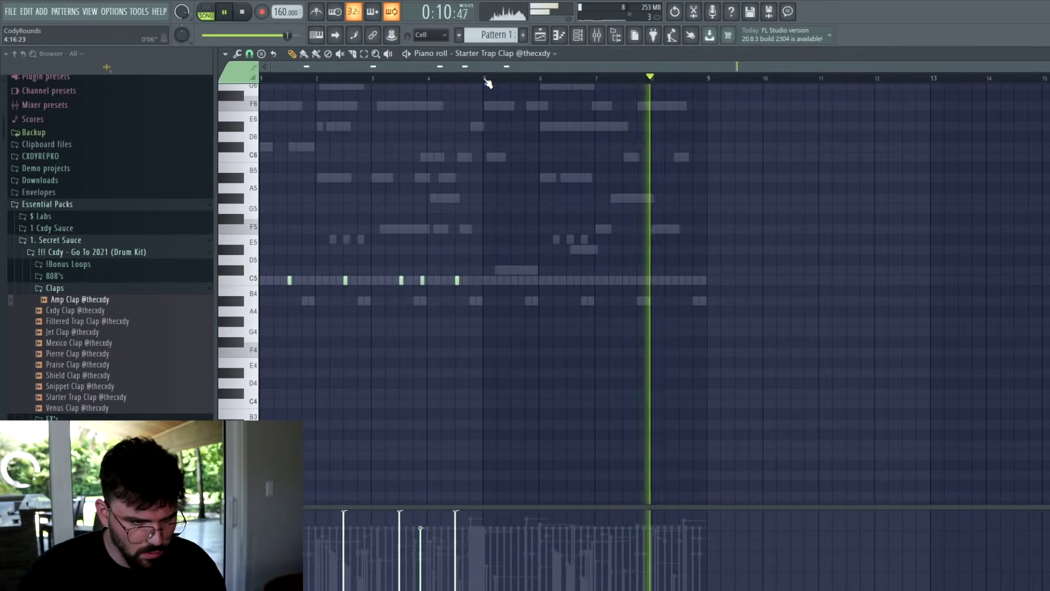
- Duplicate the first four bars of clap notes into bars 5 to 8 and return to the playlist
{"action": "left_click_drag", "start_coordinate": [485, 79], "coordinate": [261, 80]}
{"action": "key", "text": "ctrl+b"}
{"action": "key", "text": "ctrl+d"}
{"action": "key", "text": "Escape"}
{"action": "key", "text": "Escape"}
{"action": "key", "text": "Escape"}
- Duplicate the two Demon Slayer audio clips on Track 1 into bars 9 to 16 and stop playback
{"action": "left_click_drag", "start_coordinate": [629, 150], "coordinate": [254, 94]}
{"action": "key", "text": "ctrl+b"}
{"action": "key", "text": "ctrl+d"}
{"action": "key", "text": "space"}
- Shift the Pattern 1 clip to bars 9 to 16 and move the duplicated Demon Slayer clips down to Track 2
{"action": "left_click_drag", "start_coordinate": [619, 203], "coordinate": [439, 205]}
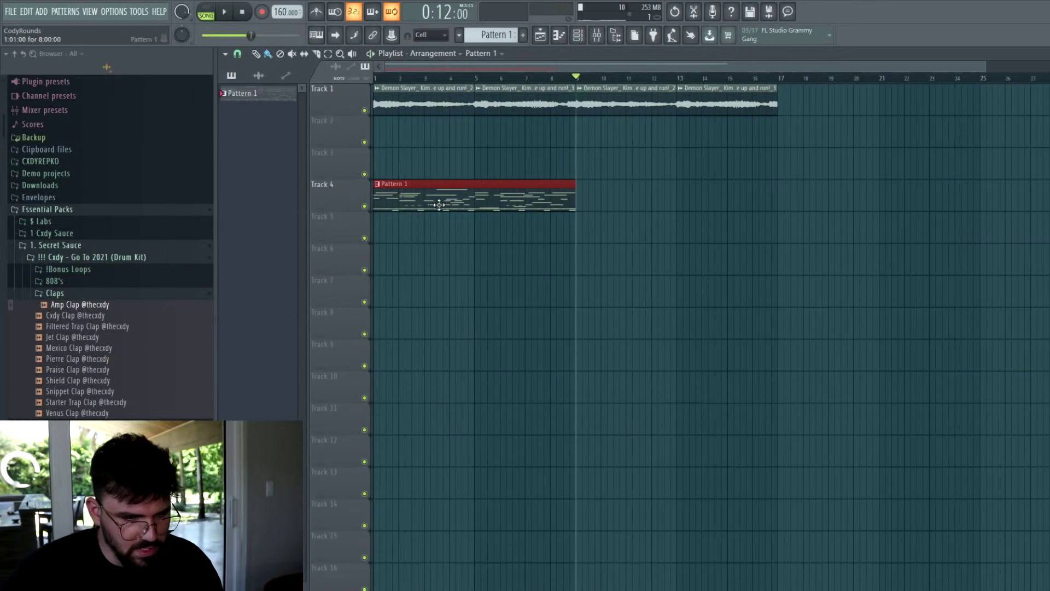
{"action": "right_click", "coordinate": [537, 187]}
{"action": "left_click_drag", "start_coordinate": [635, 91], "coordinate": [628, 123]}
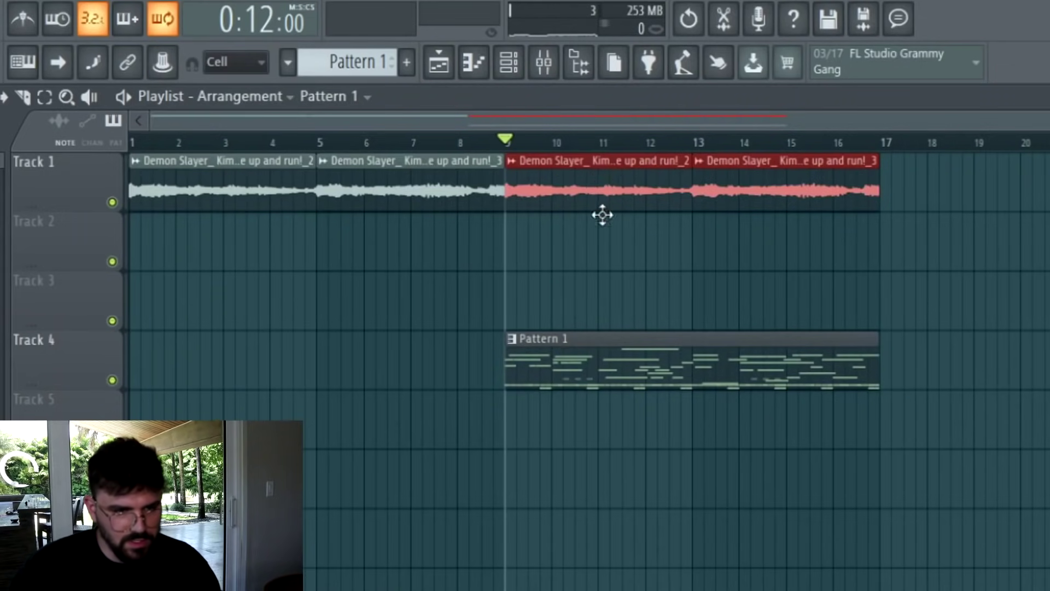
{"action": "key", "text": "ctrl+d"}
- Solo Track 2, select bars 9 to 16, and render the Demon Slayer clips through the armed mixer tracks to a new audio clip
{"action": "left_click", "coordinate": [112, 262], "text": "ctrl"}
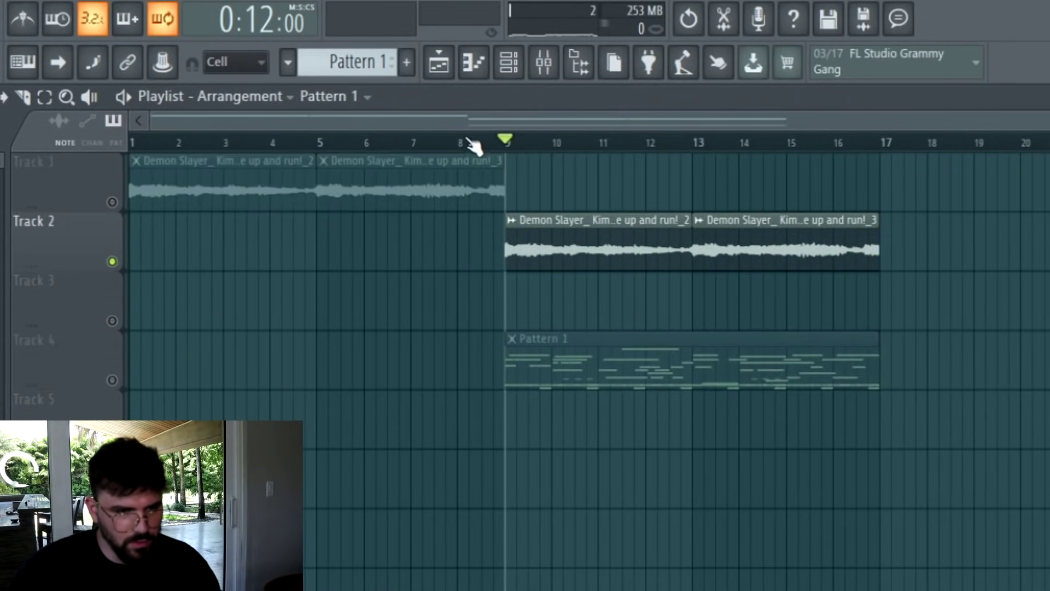
{"action": "left_click_drag", "start_coordinate": [511, 141], "coordinate": [825, 175]}
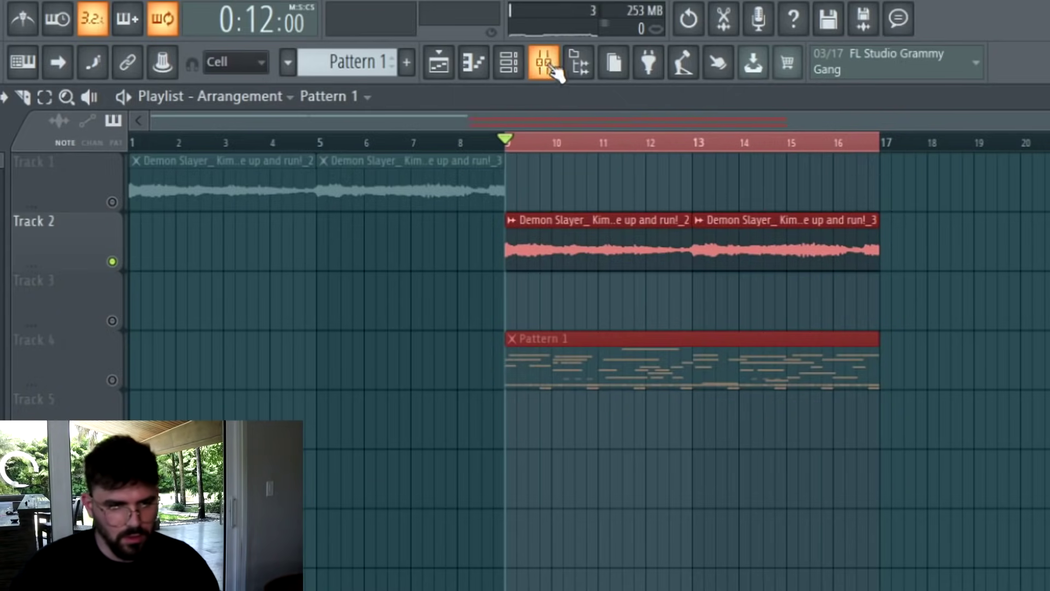
{"action": "left_click", "coordinate": [552, 66]}
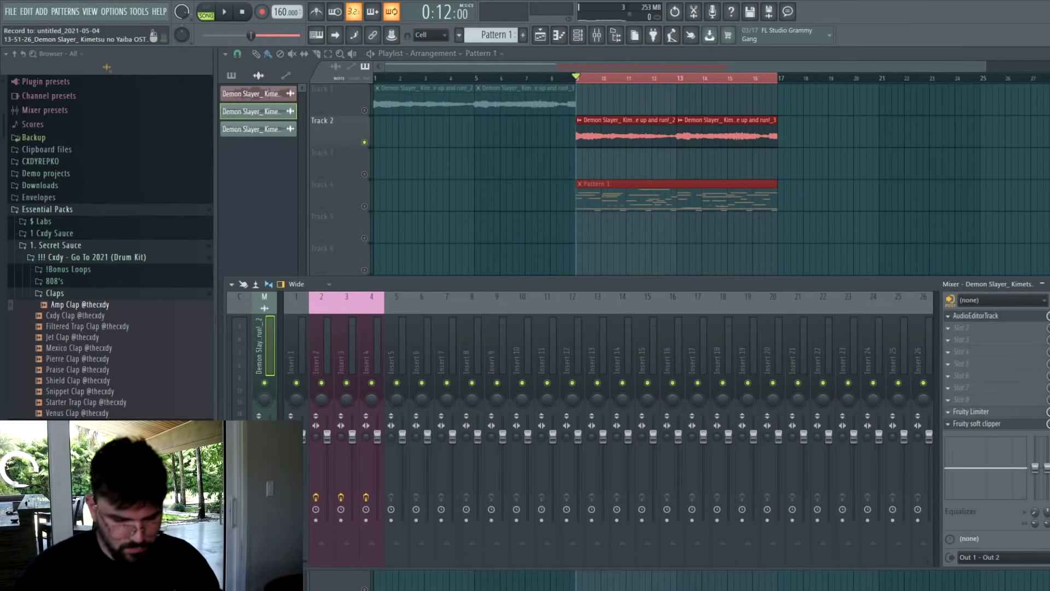
{"action": "key", "text": "alt+r"}
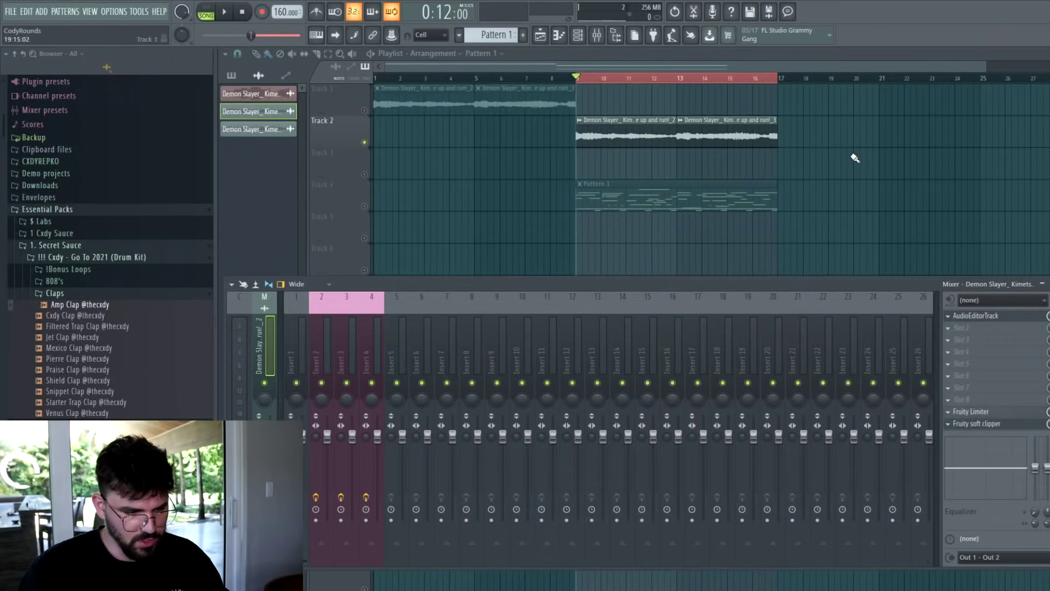
{"action": "key", "text": "alt+r"}
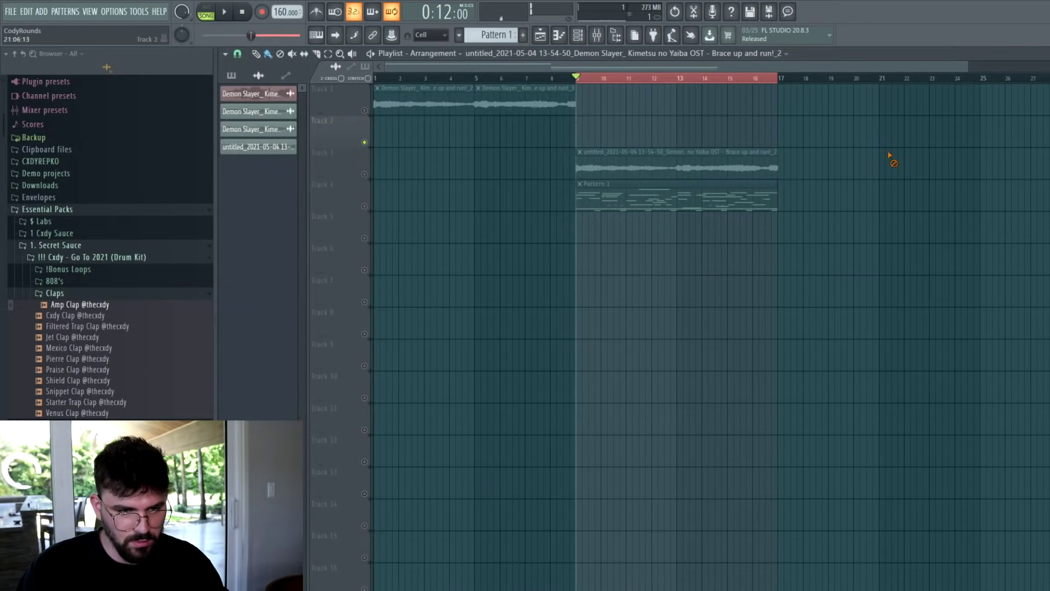
- Open the rendered clip's channel settings and set its time-stretching mode to Stretch
{"action": "double_click", "coordinate": [707, 173]}
{"action": "key", "text": "Escape"}
{"action": "double_click", "coordinate": [715, 159]}
{"action": "key", "text": "Escape"}
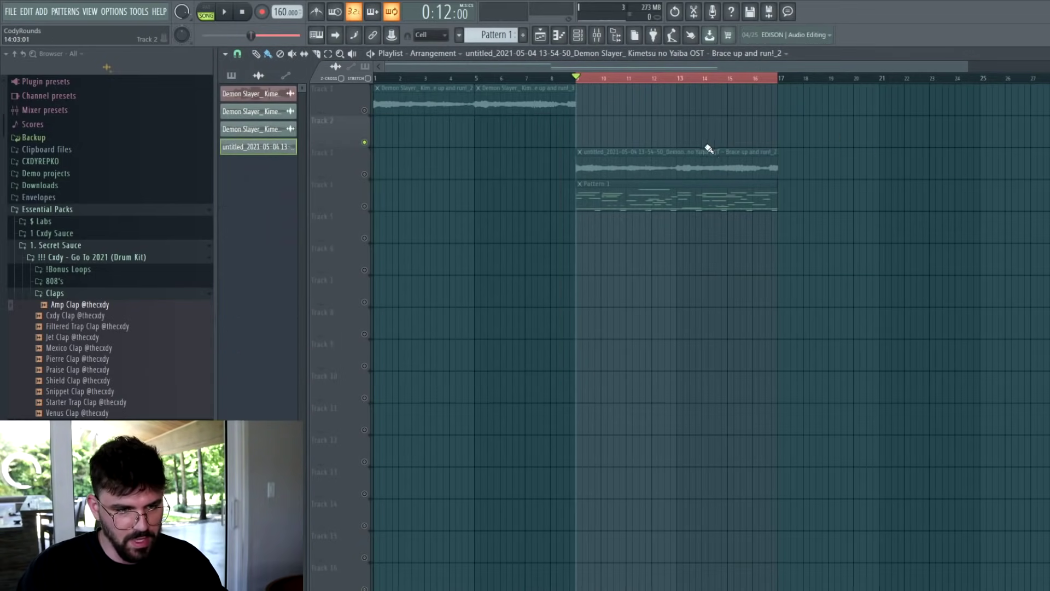
{"action": "double_click", "coordinate": [660, 171]}
{"action": "left_click", "coordinate": [514, 182]}
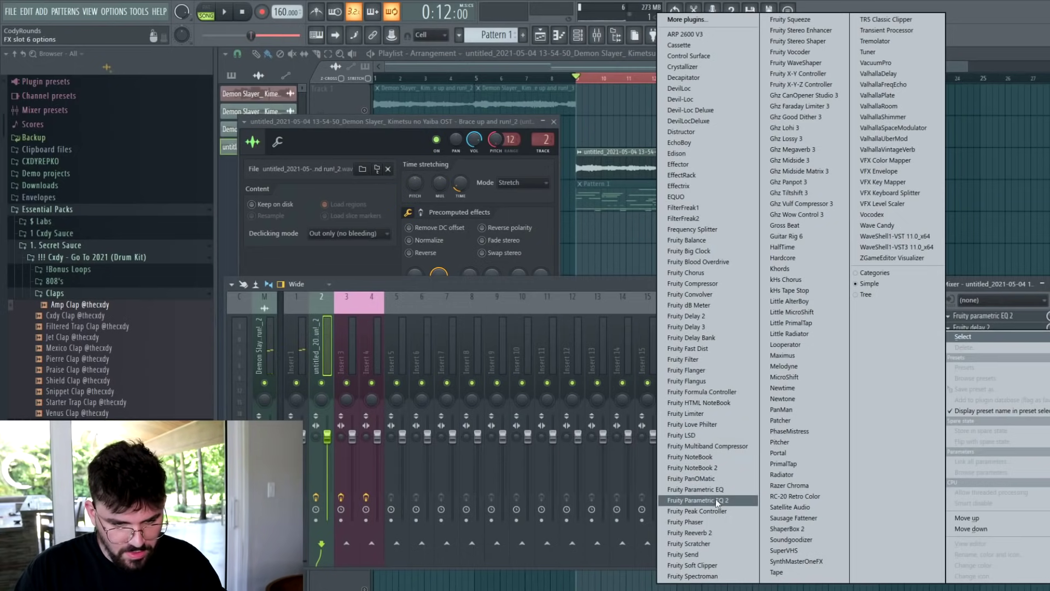
- Add Fruity Parametric EQ 2 in slot 6 of the rendered clip's mixer track and raise its low cut
{"action": "left_click", "coordinate": [623, 197]}
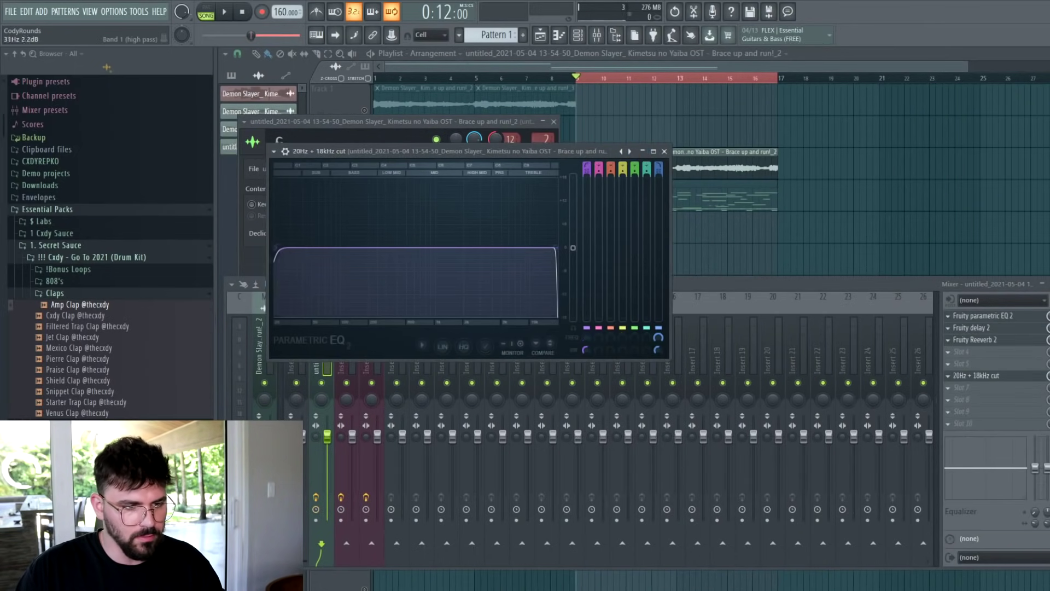
{"action": "left_click_drag", "start_coordinate": [275, 248], "coordinate": [395, 247]}
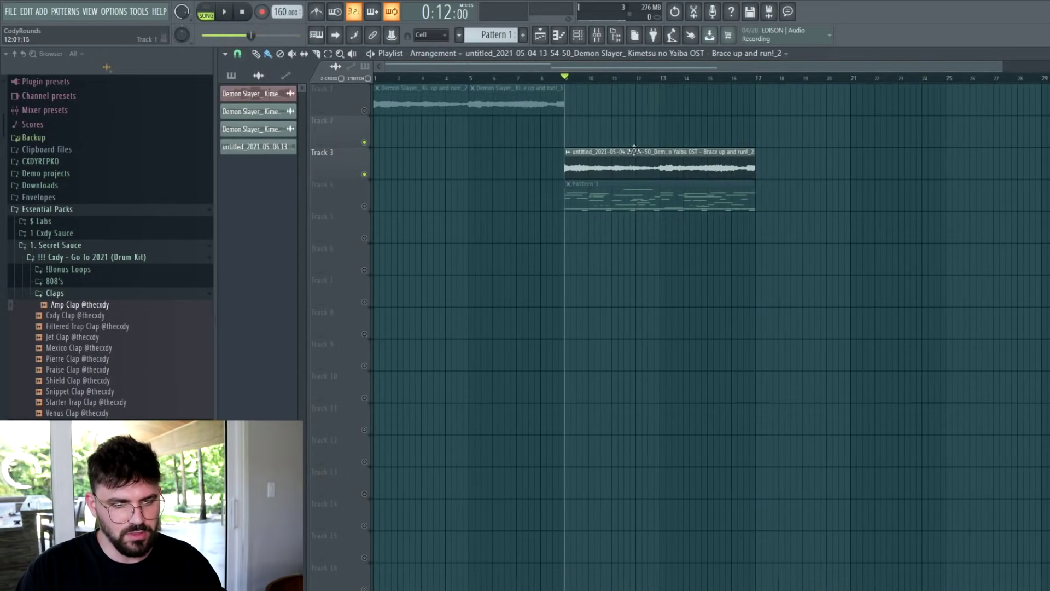
- Move the rendered clip on Track 3 to bars 17 to 24
{"action": "key", "text": "ctrl+b"}
{"action": "right_click", "coordinate": [596, 170]}
{"action": "key", "text": "space"}
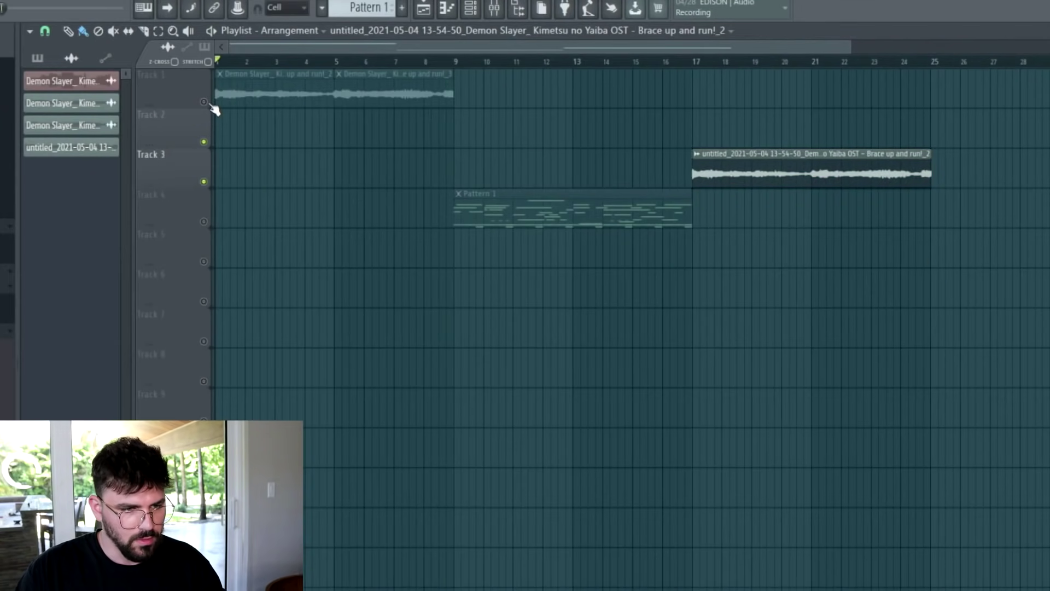
- Unmute all tracks, split Pattern 1 by channel, and arrange the drum clips on Tracks 4 to 9 from bar 1 without the Sampler clip
{"action": "left_click", "coordinate": [204, 102]}
{"action": "left_click", "coordinate": [387, 31]}
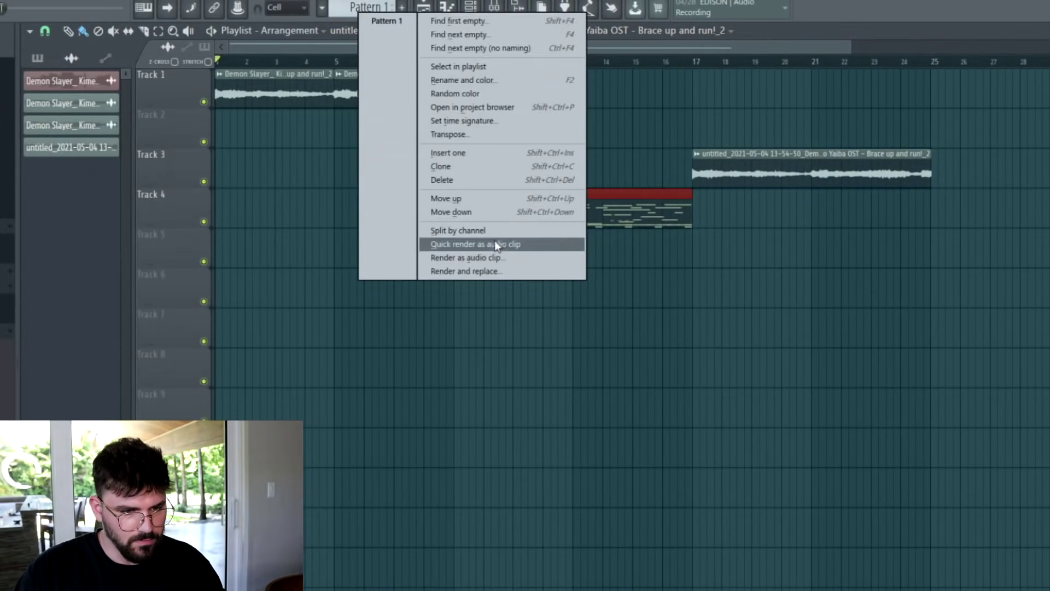
{"action": "left_click", "coordinate": [495, 244]}
{"action": "right_click", "coordinate": [649, 232]}
{"action": "left_click_drag", "start_coordinate": [105, 218], "coordinate": [220, 212]}
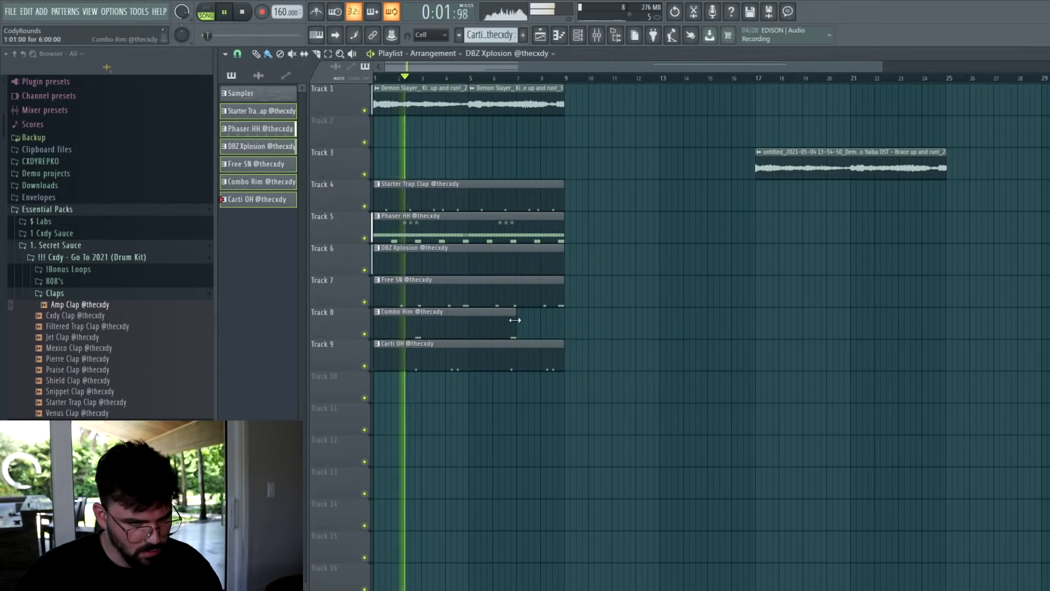
- Duplicate the drum clips and the Demon Slayer clips from bars 1 to 8 into bars 9 to 16
{"action": "left_click_drag", "start_coordinate": [574, 358], "coordinate": [360, 200]}
{"action": "key", "text": "ctrl+b"}
{"action": "key", "text": "ctrl+d"}
{"action": "left_click_drag", "start_coordinate": [539, 97], "coordinate": [438, 103]}
{"action": "key", "text": "ctrl+b"}
{"action": "key", "text": "ctrl+d"}
{"action": "scroll", "coordinate": [678, 67], "scroll_direction": "down", "scroll_amount": 3}
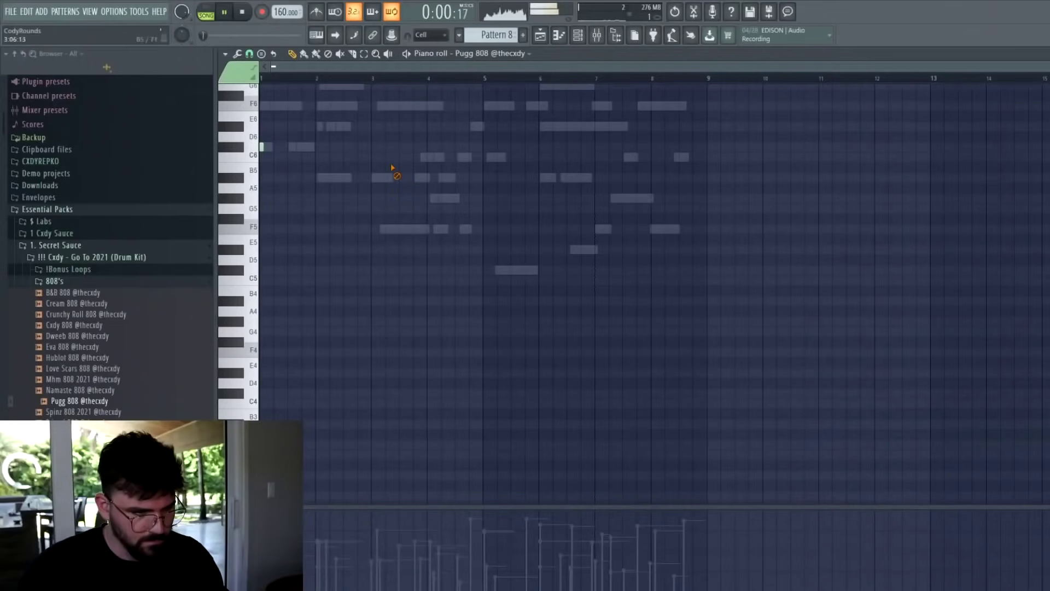
- Place Pattern 8 on Track 10 from bar 1 and duplicate it into bars 9 to 16
{"action": "key", "text": "F7"}
{"action": "key", "text": "F6"}
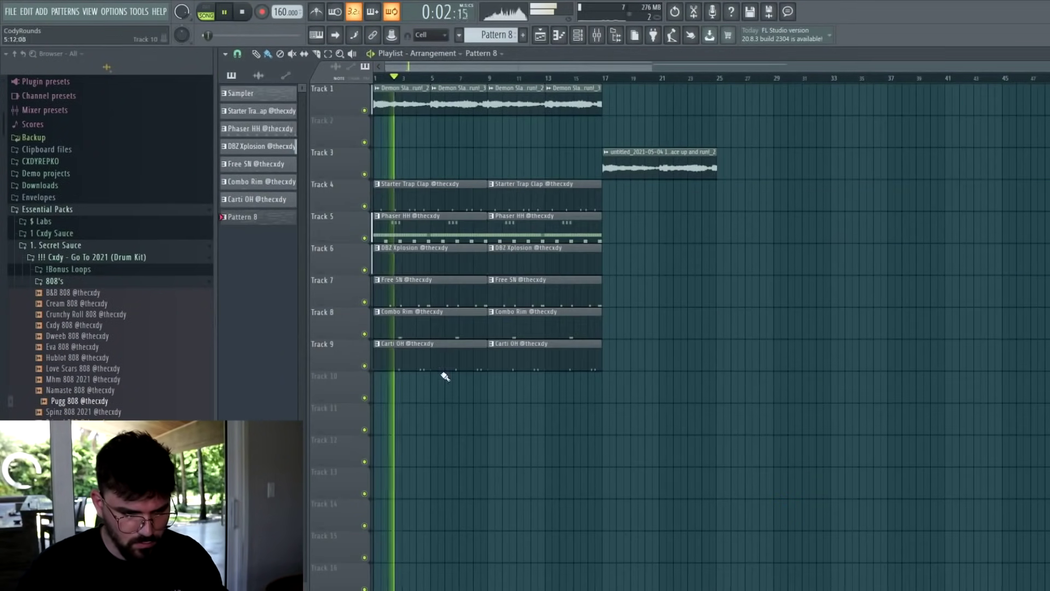
{"action": "left_click_drag", "start_coordinate": [539, 396], "coordinate": [475, 397]}
{"action": "key", "text": "ctrl+b"}
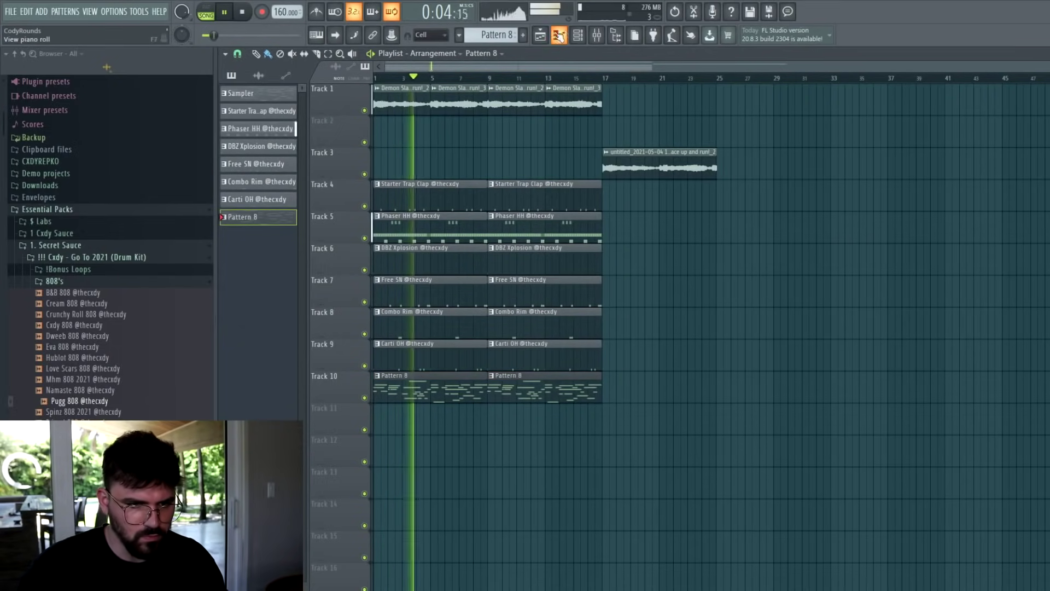
- Place Pugg 808 notes in the piano roll: two on C#6 in bar 1 and two on A#5 in bar 2
{"action": "left_click", "coordinate": [578, 35]}
{"action": "key", "text": "KP_Add"}
{"action": "key", "text": "KP_Subtract"}
{"action": "left_click", "coordinate": [490, 350]}
{"action": "key", "text": "space"}
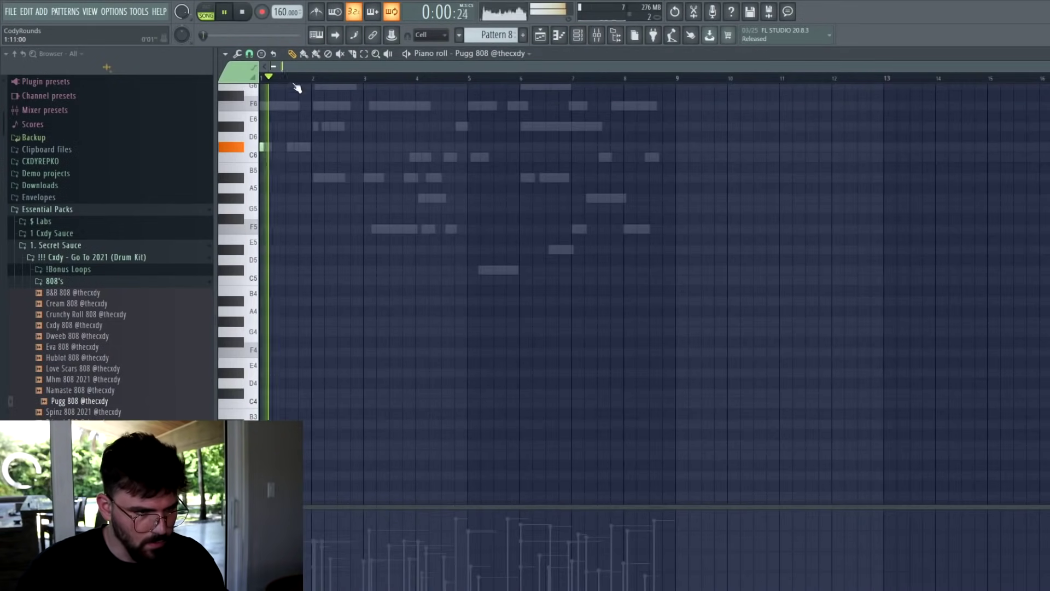
{"action": "scroll", "coordinate": [302, 89], "scroll_direction": "up", "scroll_amount": 2}
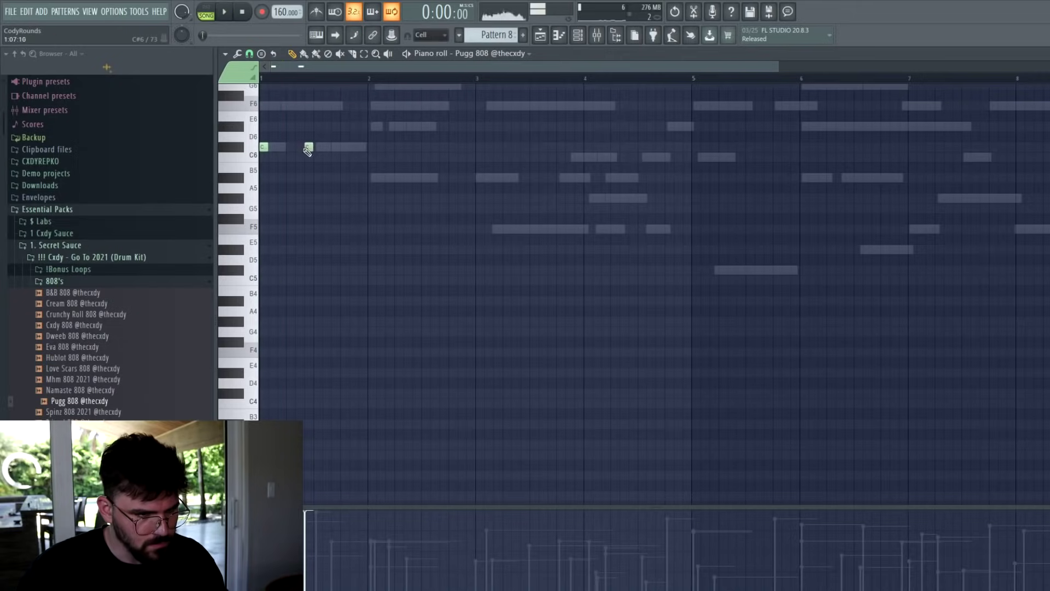
{"action": "left_click", "coordinate": [249, 53]}
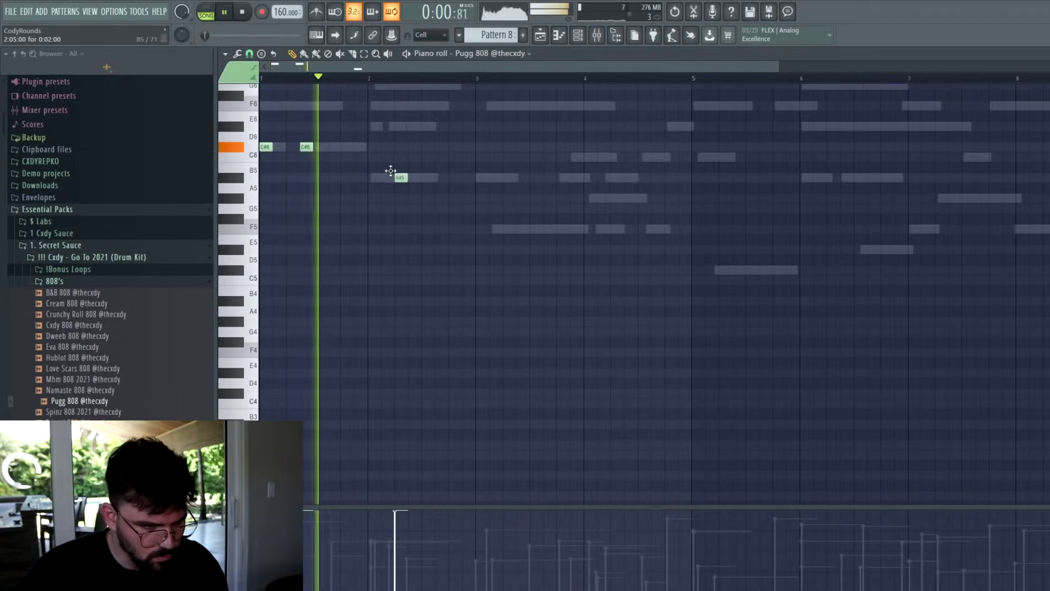
{"action": "left_click", "coordinate": [440, 177]}
- Place four 808 notes on F5, two in bar 3 and two in bar 4
{"action": "left_click", "coordinate": [480, 229]}
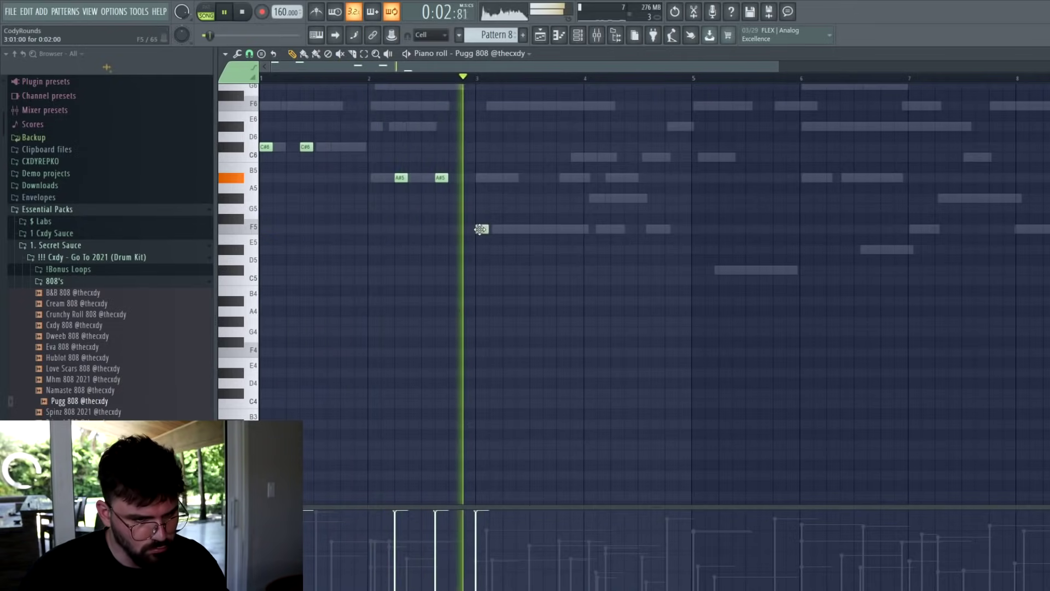
{"action": "left_click", "coordinate": [520, 228]}
{"action": "left_click", "coordinate": [553, 228]}
{"action": "left_click_drag", "start_coordinate": [593, 233], "coordinate": [609, 237]}
{"action": "left_click", "coordinate": [652, 229]}
{"action": "scroll", "coordinate": [687, 67], "scroll_direction": "down", "scroll_amount": 1}
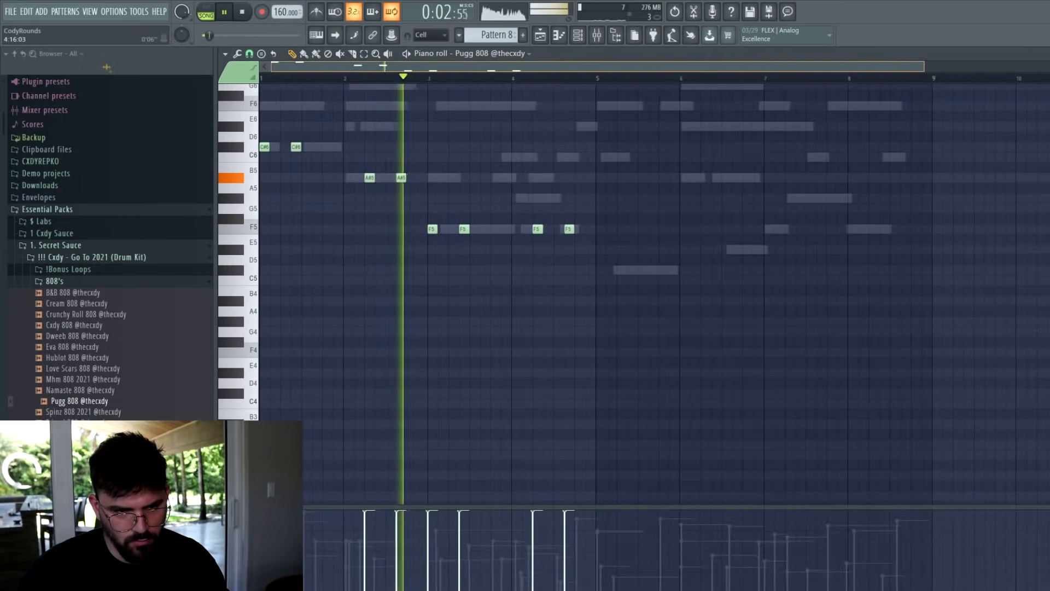
- Duplicate the first four bars of 808 notes into bars 5 to 8
{"action": "key", "text": "ctrl+a"}
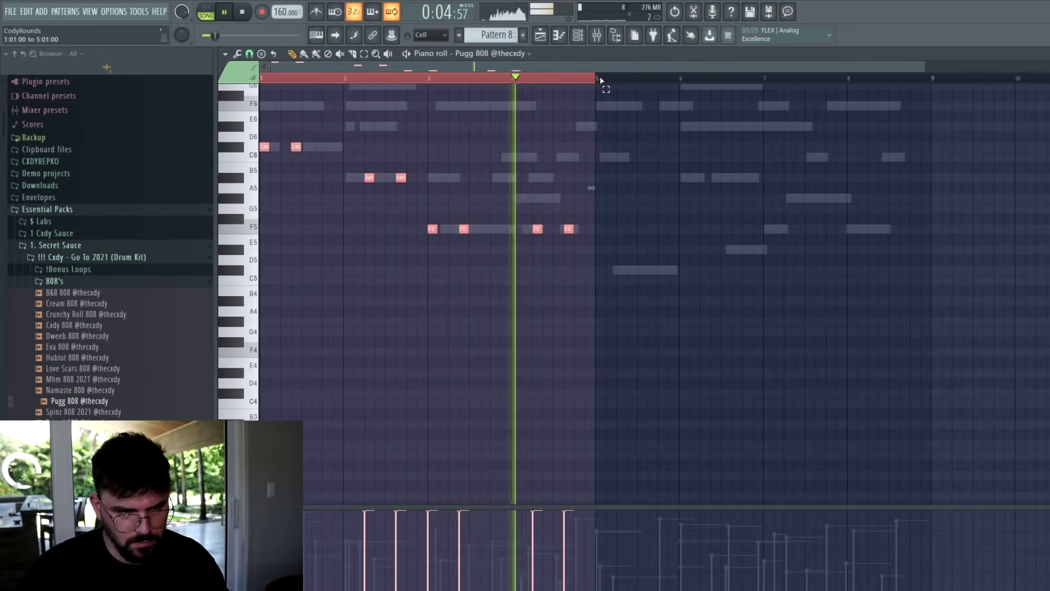
{"action": "key", "text": "ctrl+b"}
{"action": "key", "text": "ctrl+d"}
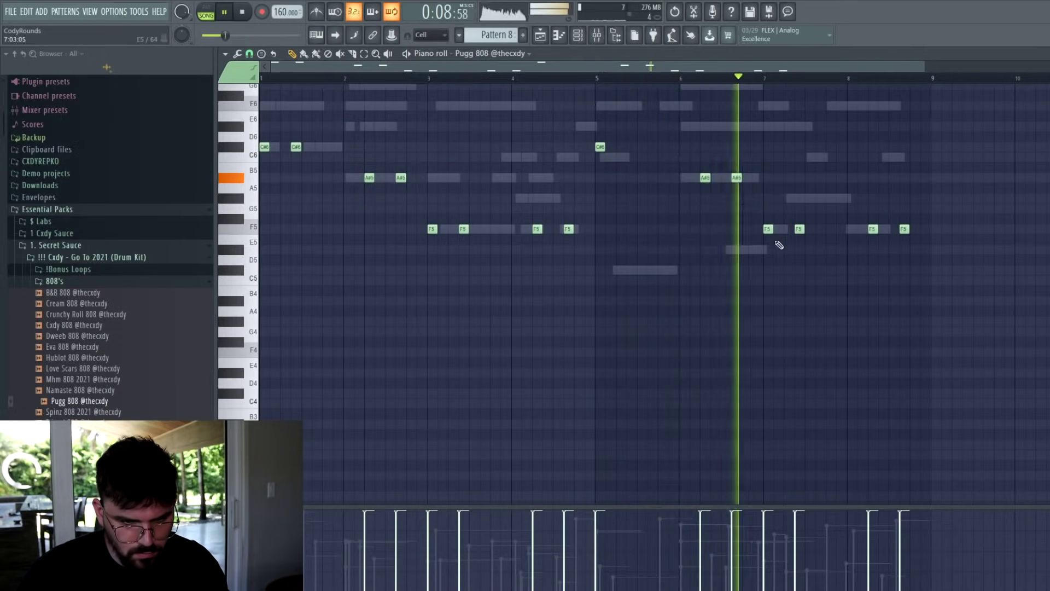
- Raise the second 808 note in bar 7 to G#5 and add an F5 note near the end of that bar
{"action": "left_click_drag", "start_coordinate": [799, 229], "coordinate": [798, 199]}
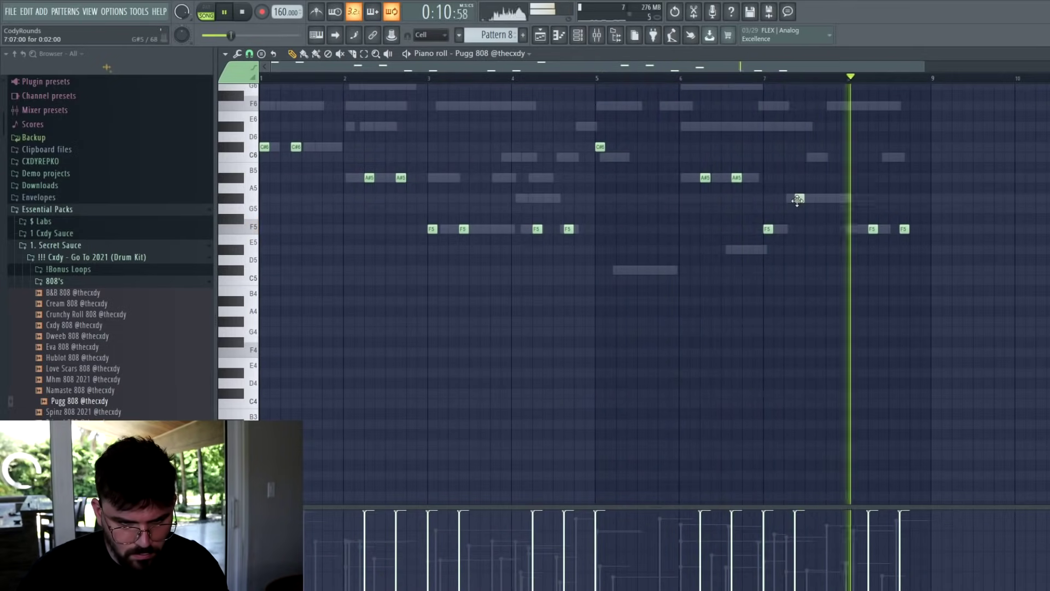
{"action": "left_click", "coordinate": [820, 229]}
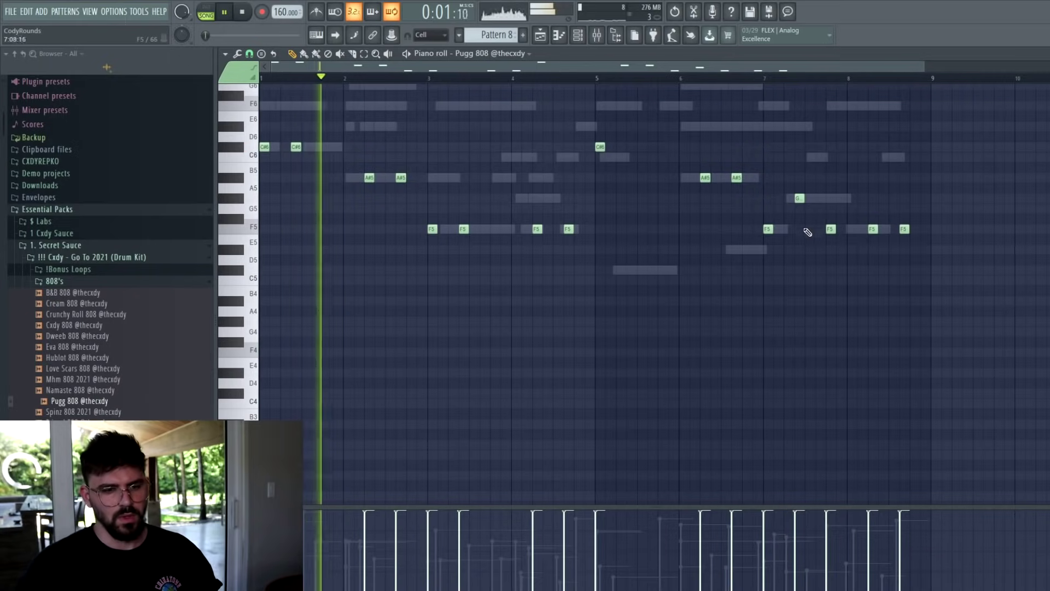
- Add a second 808 note in bar 5 on C#5 and lower the three C#6 notes an octave to C#5
{"action": "left_click", "coordinate": [641, 269]}
{"action": "left_click_drag", "start_coordinate": [641, 270], "coordinate": [627, 270]}
{"action": "right_click", "coordinate": [652, 272]}
{"action": "left_click_drag", "start_coordinate": [615, 169], "coordinate": [210, 67]}
{"action": "key", "text": "ctrl+Down"}
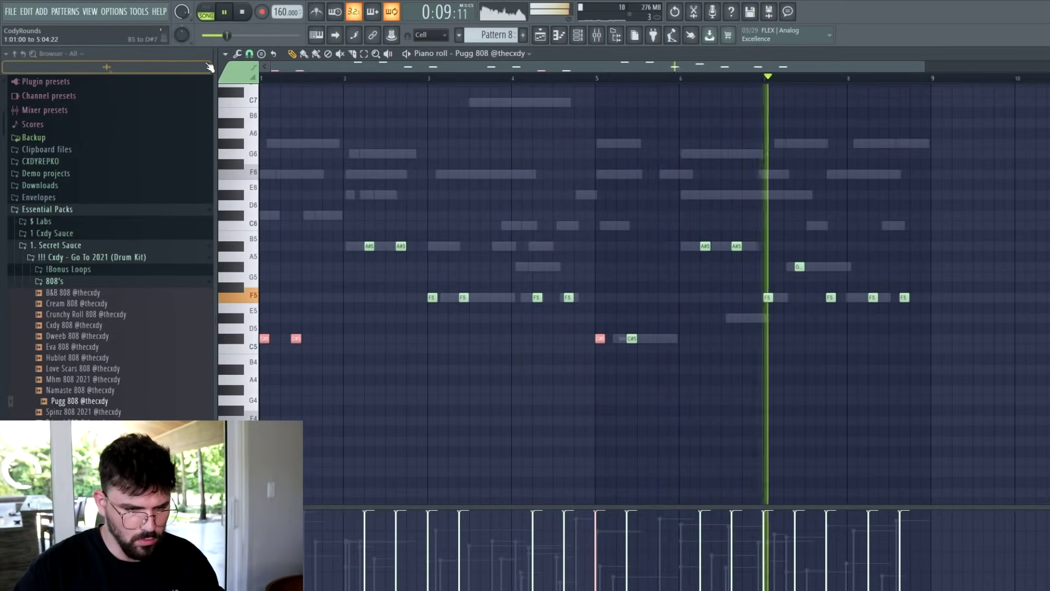
- Lower the second 808 note in bar 7 to F5
{"action": "left_click", "coordinate": [797, 267]}
{"action": "key", "text": "shift+Down"}
{"action": "key", "text": "shift+Down"}
- Place a rising run of 808 notes on A#5, C6 and D#6 in bar 4
{"action": "left_click", "coordinate": [400, 245]}
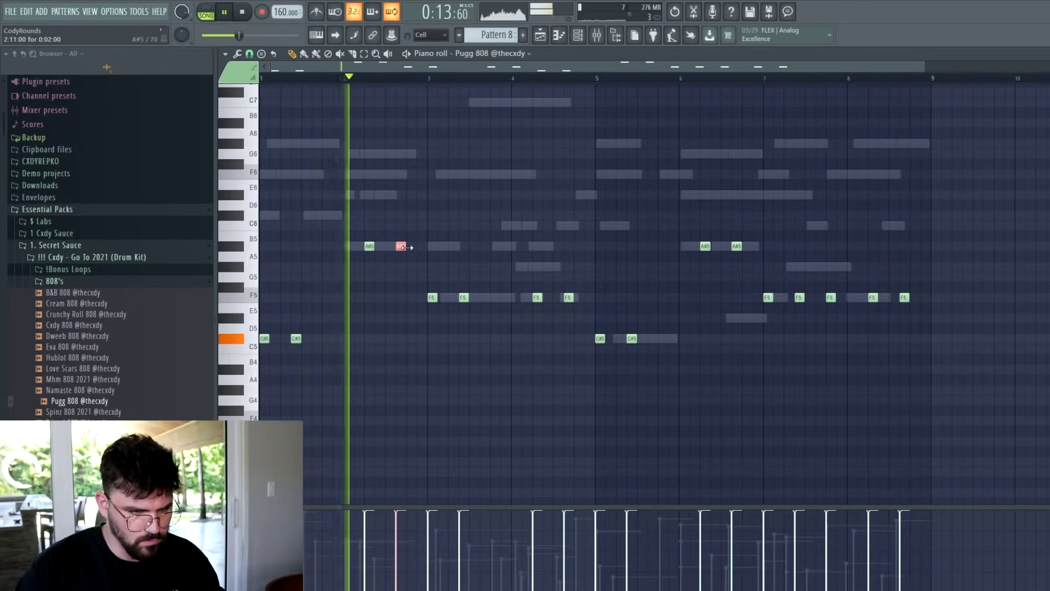
{"action": "left_click", "coordinate": [537, 298]}
{"action": "left_click", "coordinate": [533, 248]}
{"action": "left_click", "coordinate": [557, 226]}
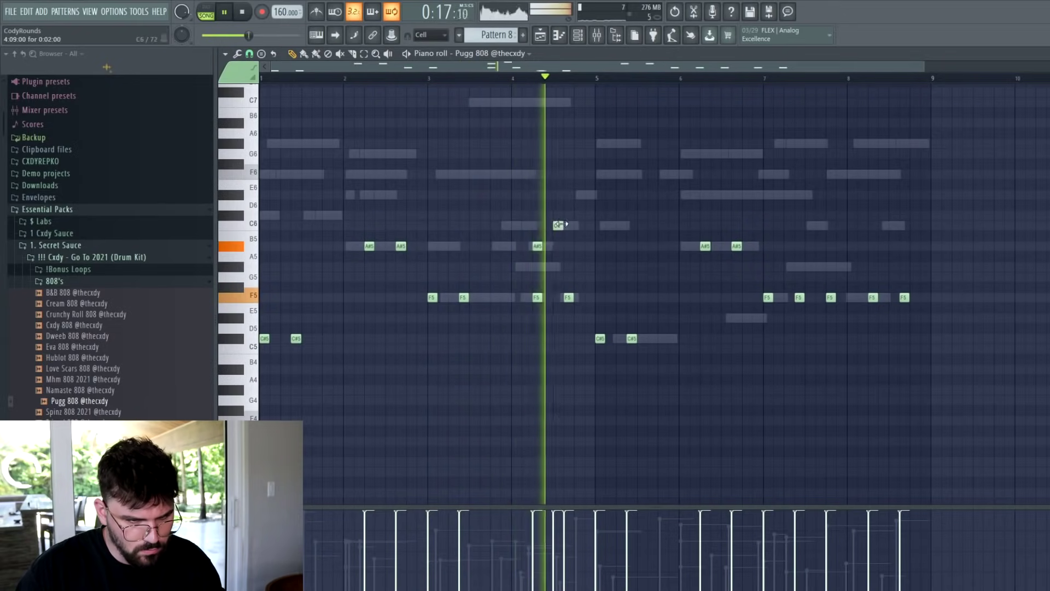
{"action": "left_click", "coordinate": [576, 193]}
- Delete the two F5 notes from bar 4, keeping the rising run, and restart playback
{"action": "left_click_drag", "start_coordinate": [602, 310], "coordinate": [525, 299]}
{"action": "key", "text": "Delete"}
{"action": "key", "text": "ctrl+z"}
{"action": "left_click_drag", "start_coordinate": [610, 249], "coordinate": [527, 250]}
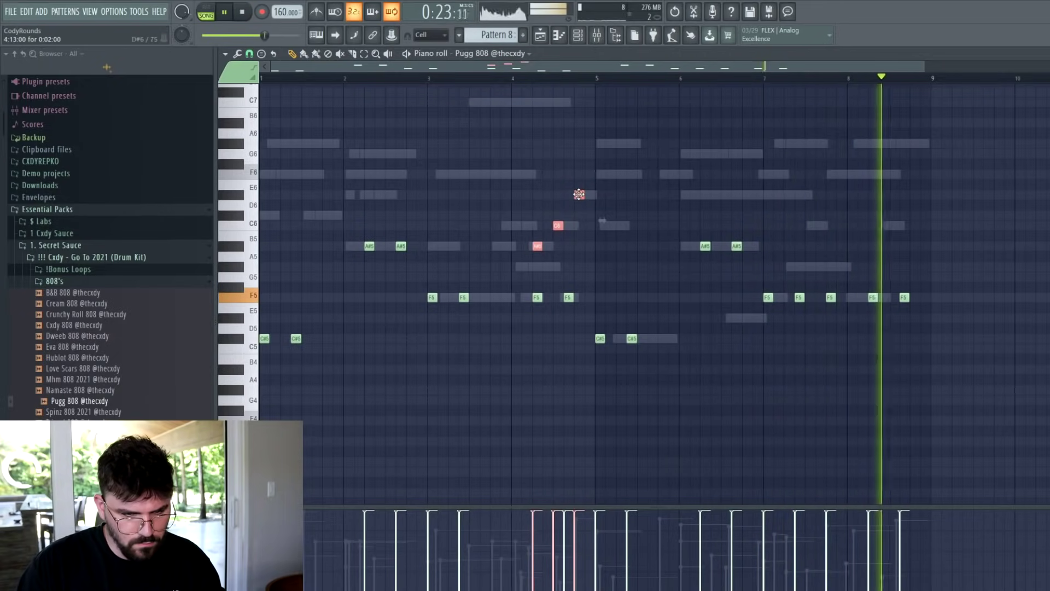
{"action": "right_click", "coordinate": [536, 299]}
{"action": "right_click", "coordinate": [567, 300]}
{"action": "key", "text": "space"}
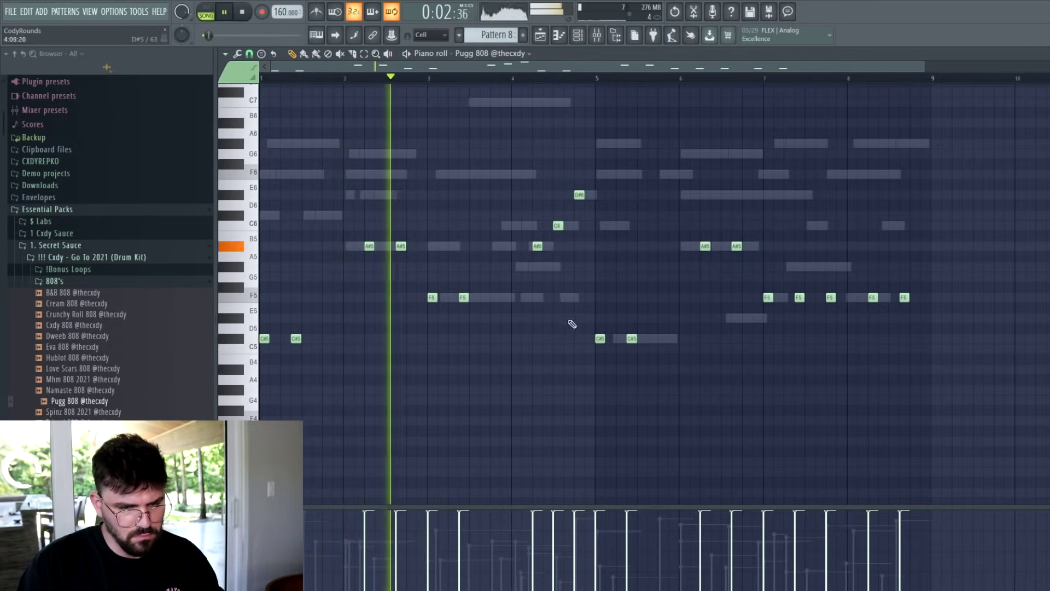
- Lower the first 808 note in bar 6 an octave to A#4 and add a third C#5 note in bar 5
{"action": "left_click_drag", "start_coordinate": [747, 265], "coordinate": [715, 241]}
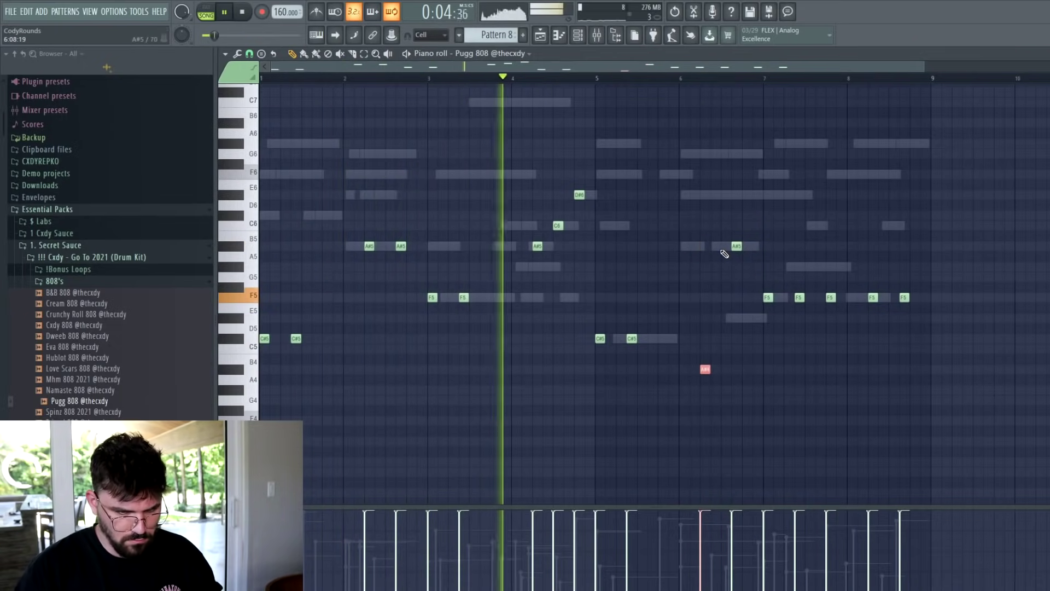
{"action": "left_click", "coordinate": [661, 338]}
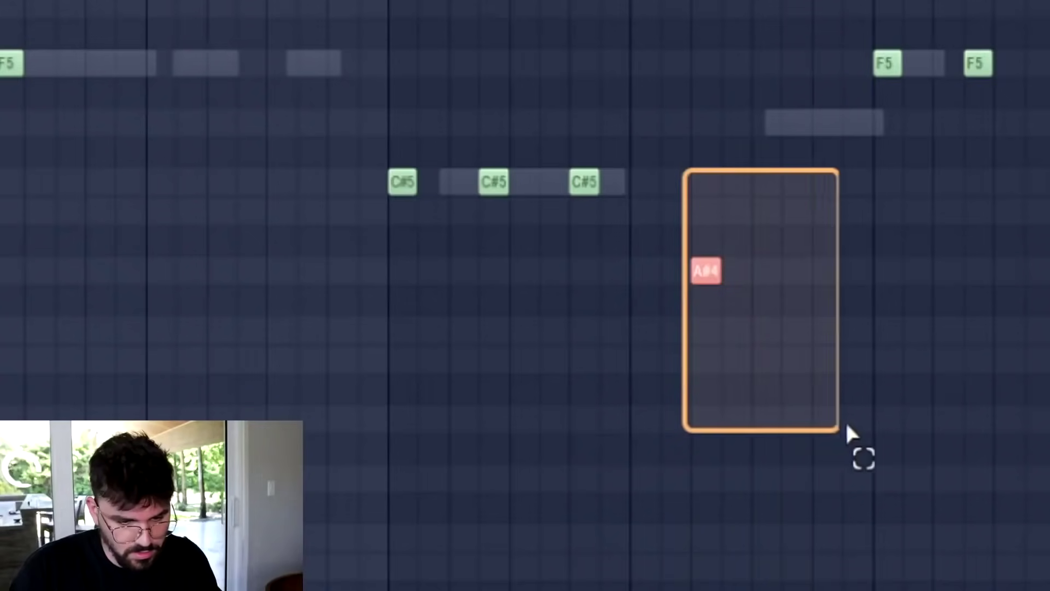
{"action": "left_click", "coordinate": [849, 423], "text": "ctrl"}
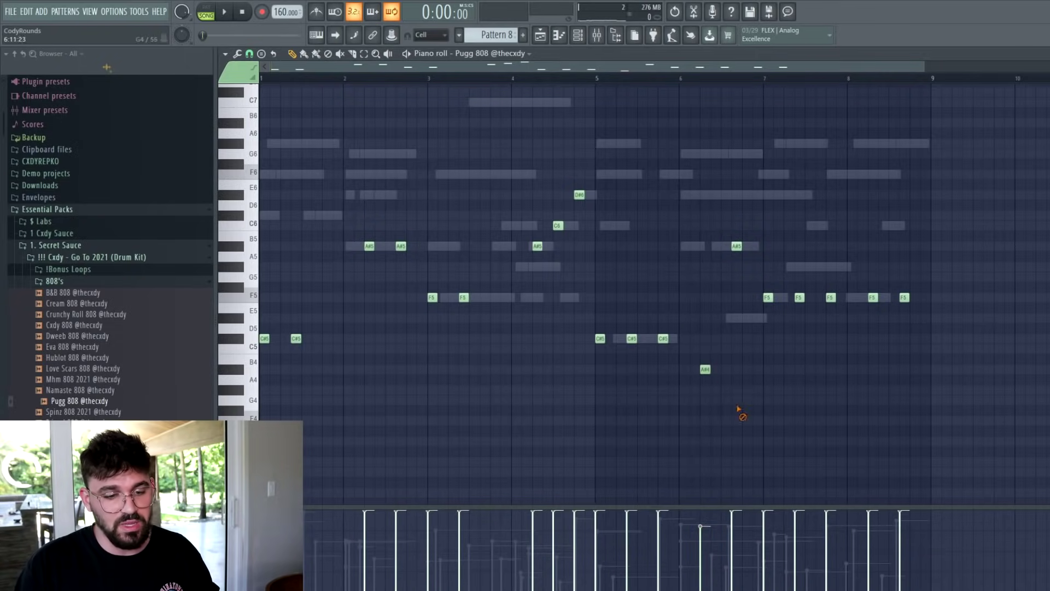
{"action": "key", "text": "shift+Up"}
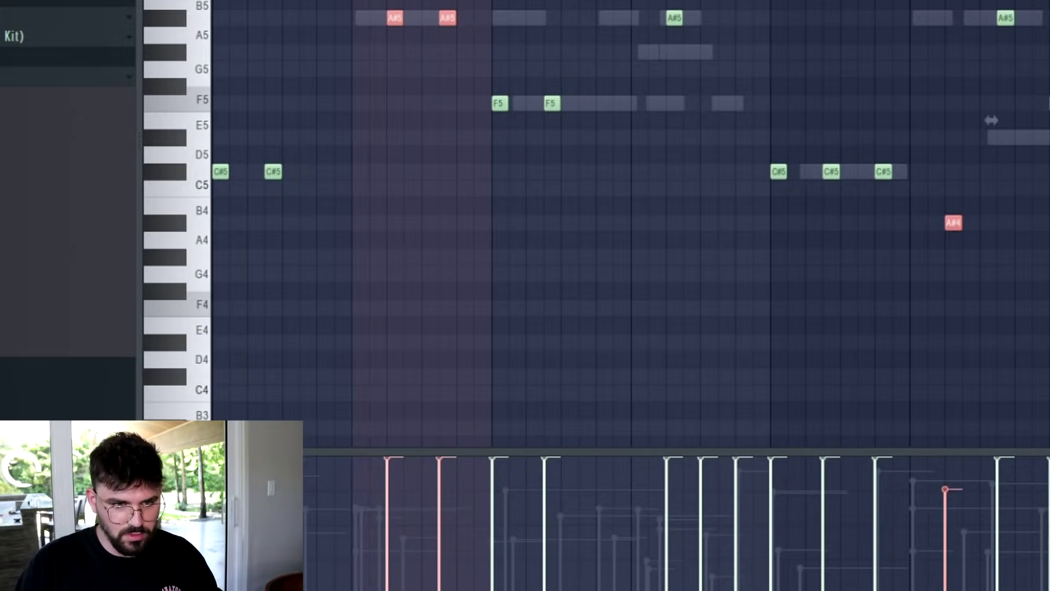
{"action": "left_click_drag", "start_coordinate": [910, 1], "coordinate": [1031, 1]}
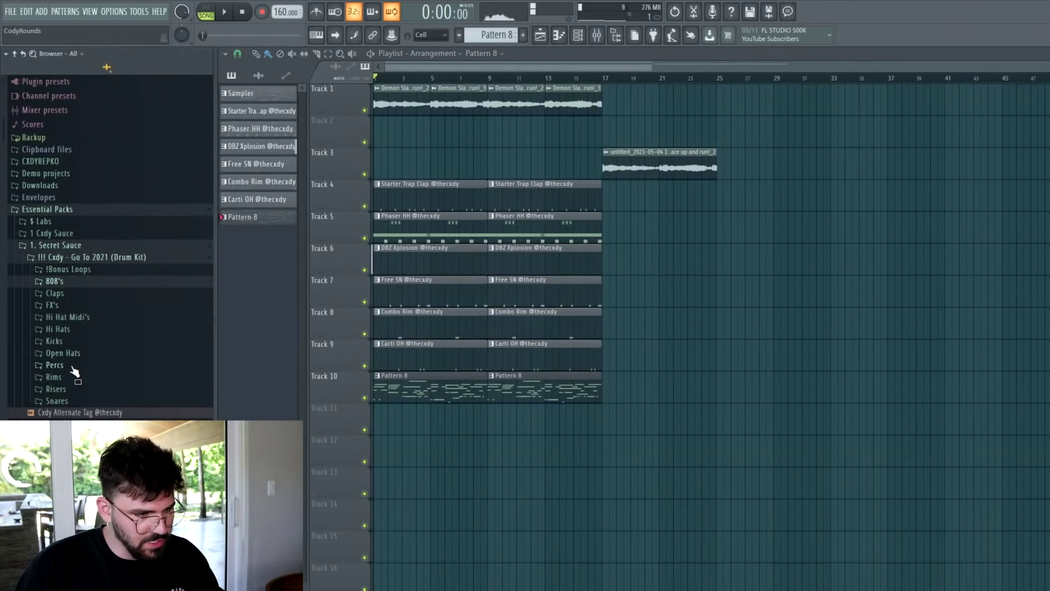
- Add the Trusty Kick sample from the Kicks folder as a new channel and paste the 808 note pattern into it
{"action": "left_click", "coordinate": [76, 341]}
{"action": "left_click", "coordinate": [577, 36]}
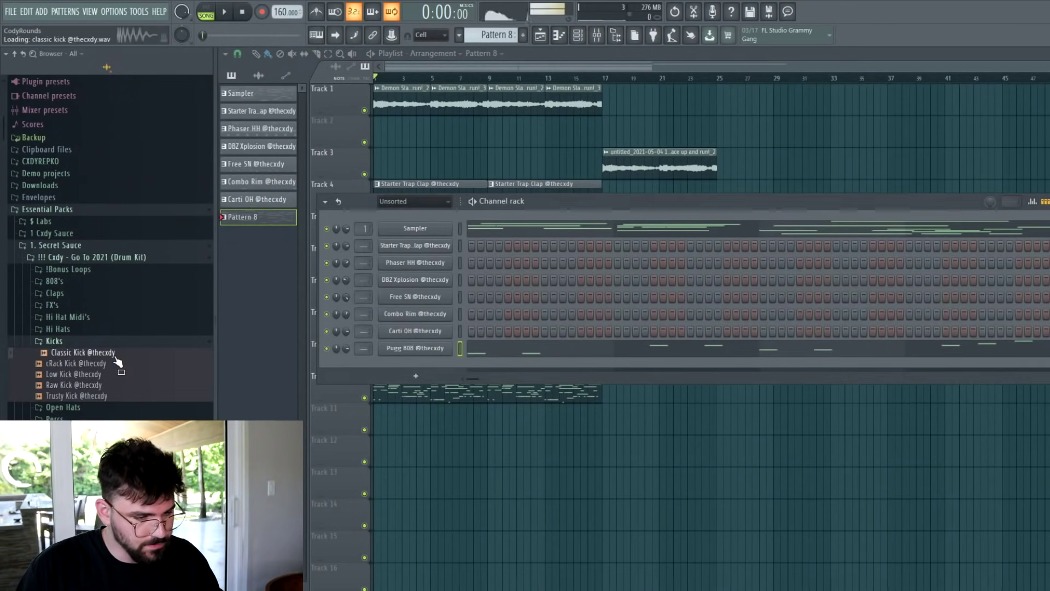
{"action": "left_click_drag", "start_coordinate": [103, 402], "coordinate": [449, 358]}
{"action": "left_click", "coordinate": [462, 364]}
{"action": "key", "text": "ctrl+v"}
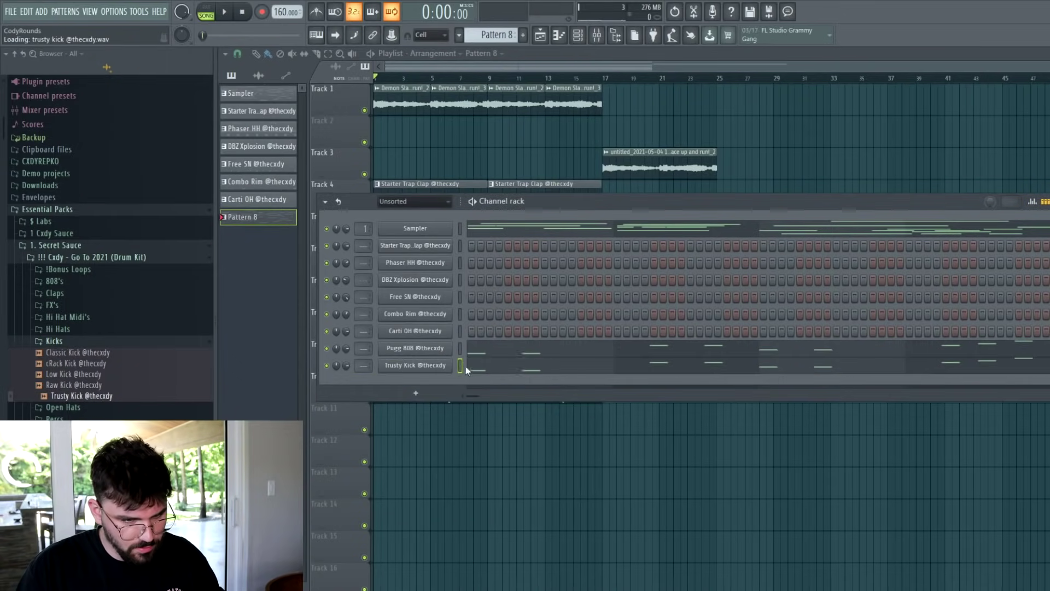
{"action": "left_click", "coordinate": [517, 366]}
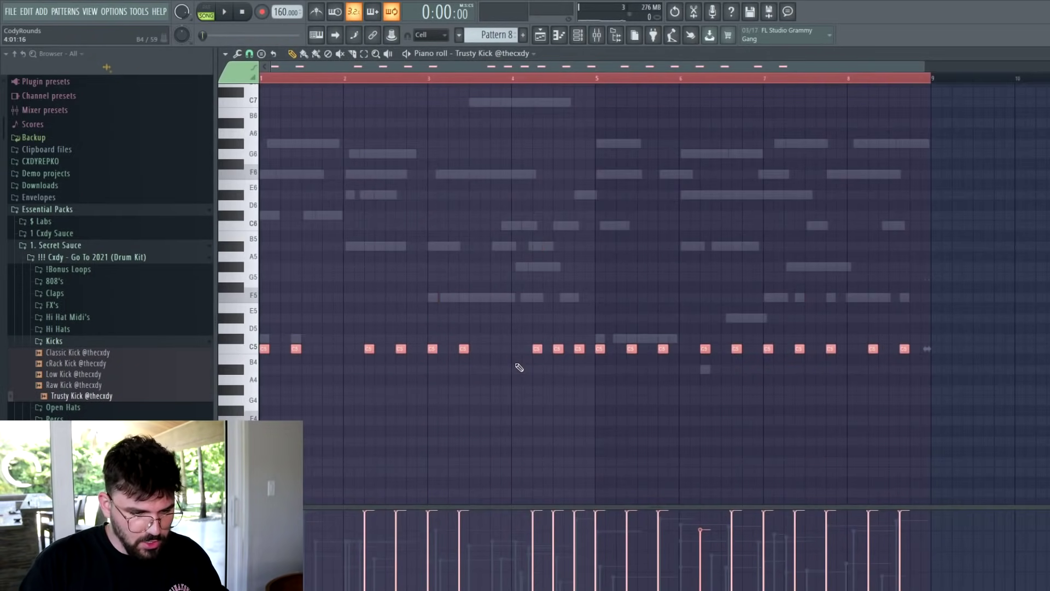
- Transpose all the kick notes down to B4 and slightly reduce their velocity
{"action": "key", "text": "shift+Down"}
{"action": "key", "text": "shift+Down"}
{"action": "key", "text": "shift+Down"}
{"action": "key", "text": "shift+Up"}
{"action": "key", "text": "shift+Up"}
{"action": "right_click", "coordinate": [513, 273]}
{"action": "scroll", "coordinate": [469, 83], "scroll_direction": "down", "scroll_amount": 1}
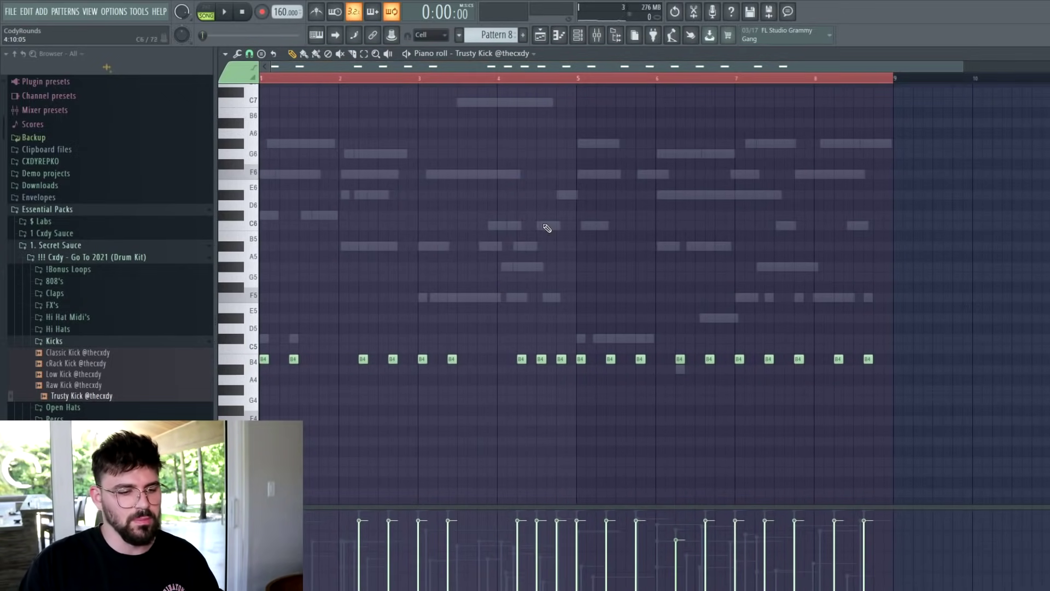
{"action": "key", "text": "F7"}
{"action": "key", "text": "F7"}
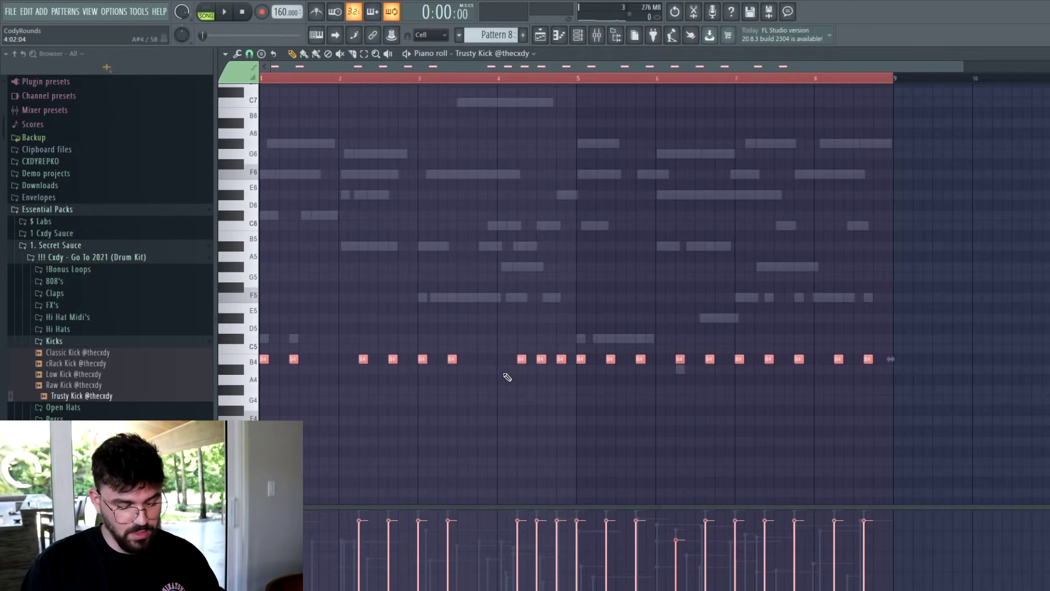
{"action": "key", "text": "alt+k"}
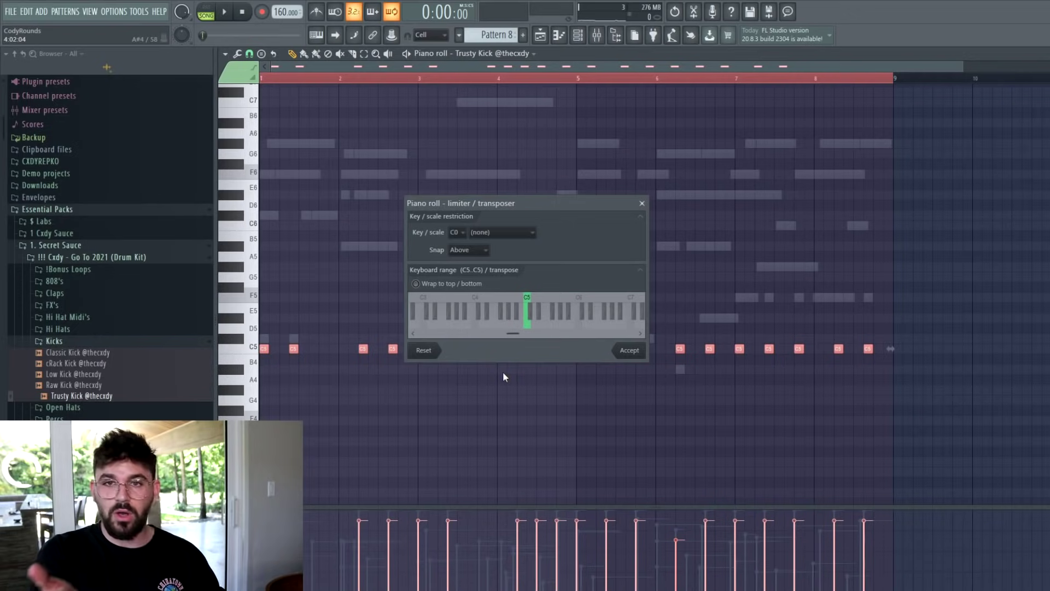
{"action": "key", "text": "Escape"}
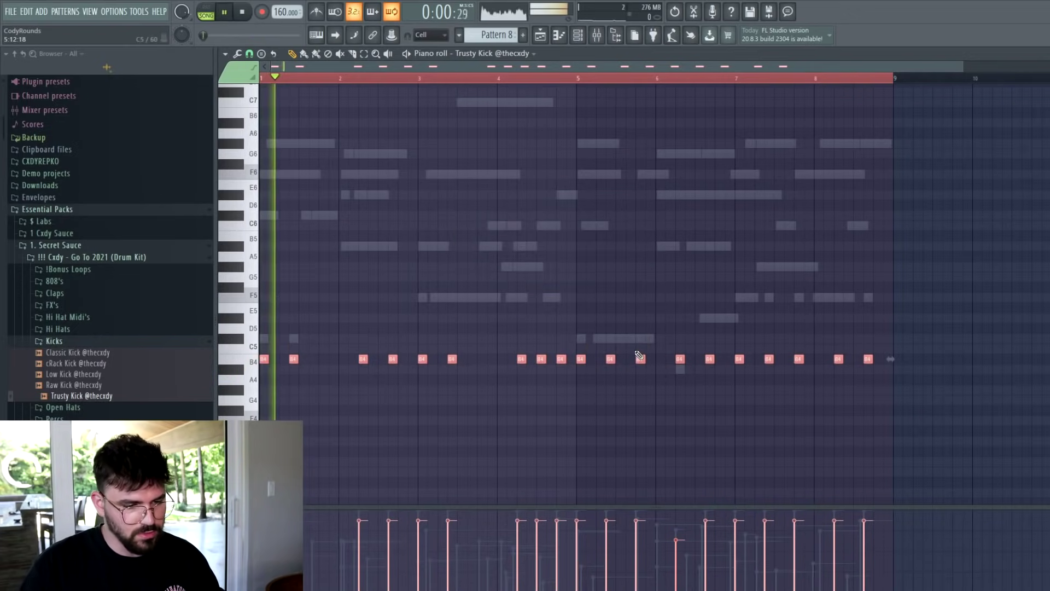
{"action": "key", "text": "ctrl+d"}
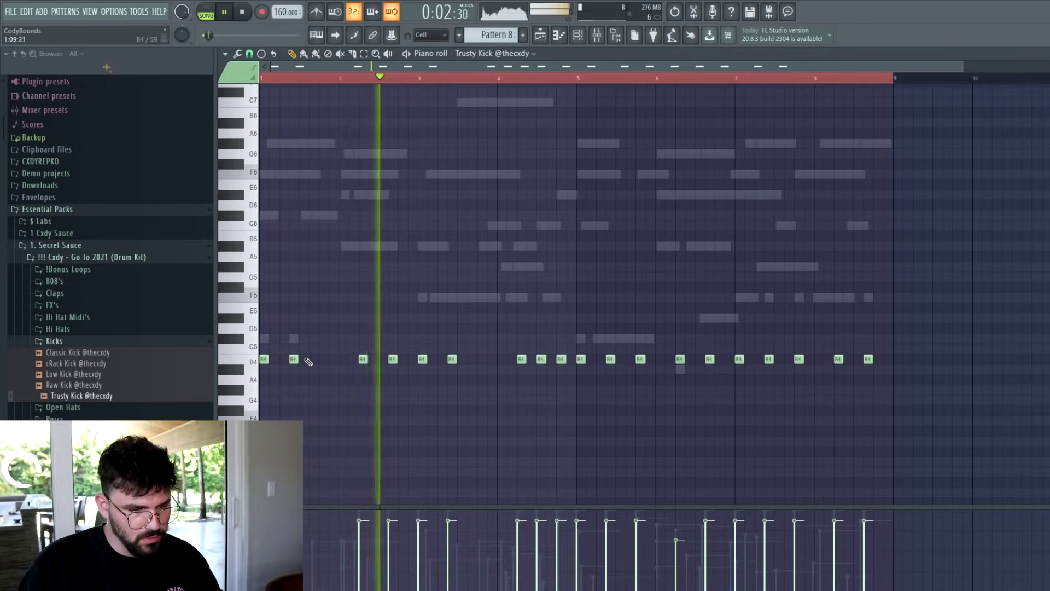
- Raise all the kick notes to C5 and delete the three kick notes in bar 4
{"action": "key", "text": "ctrl+a"}
{"action": "key", "text": "shift+Up"}
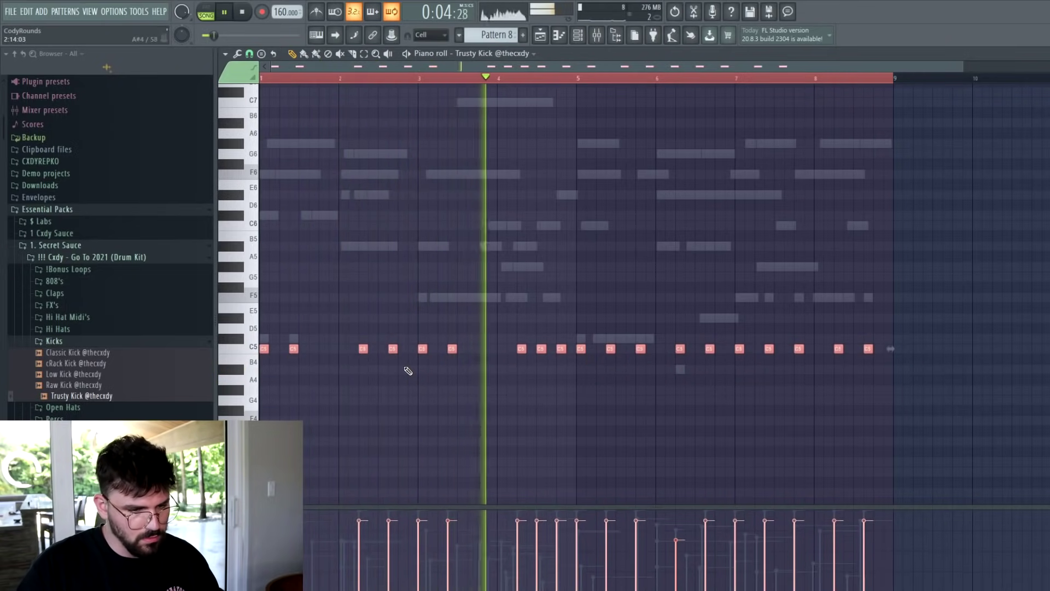
{"action": "mouse_move", "coordinate": [560, 362]}
{"action": "left_mouse_down"}
{"action": "mouse_move", "coordinate": [535, 336]}
{"action": "mouse_move", "coordinate": [512, 331]}
{"action": "left_mouse_up"}
{"action": "key", "text": "Delete"}
- Delete the third kick note in bar 5, the first in bar 6 and both in bar 8
{"action": "right_click", "coordinate": [642, 351]}
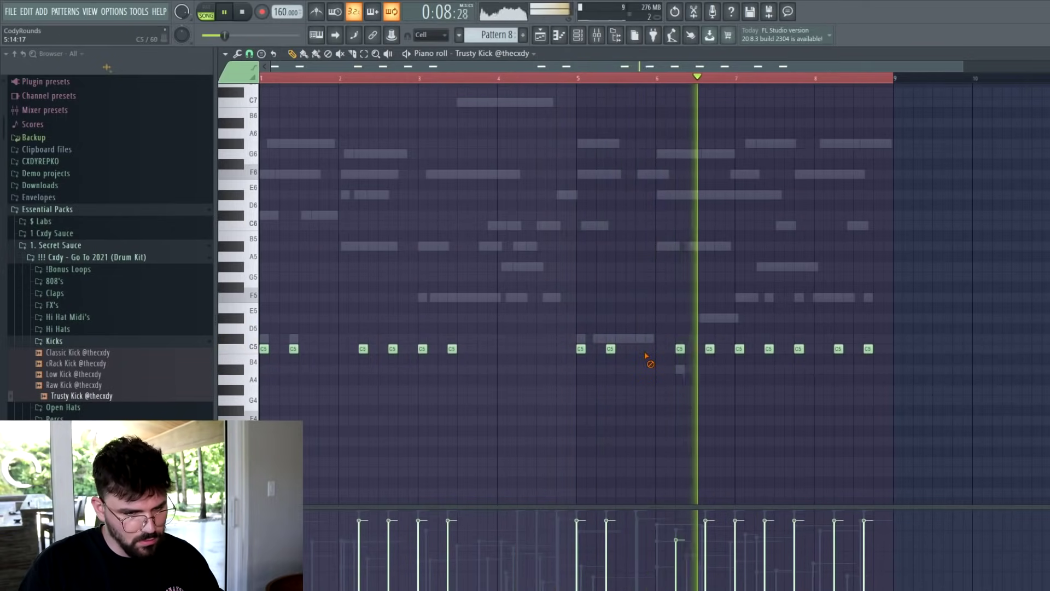
{"action": "right_click", "coordinate": [680, 348]}
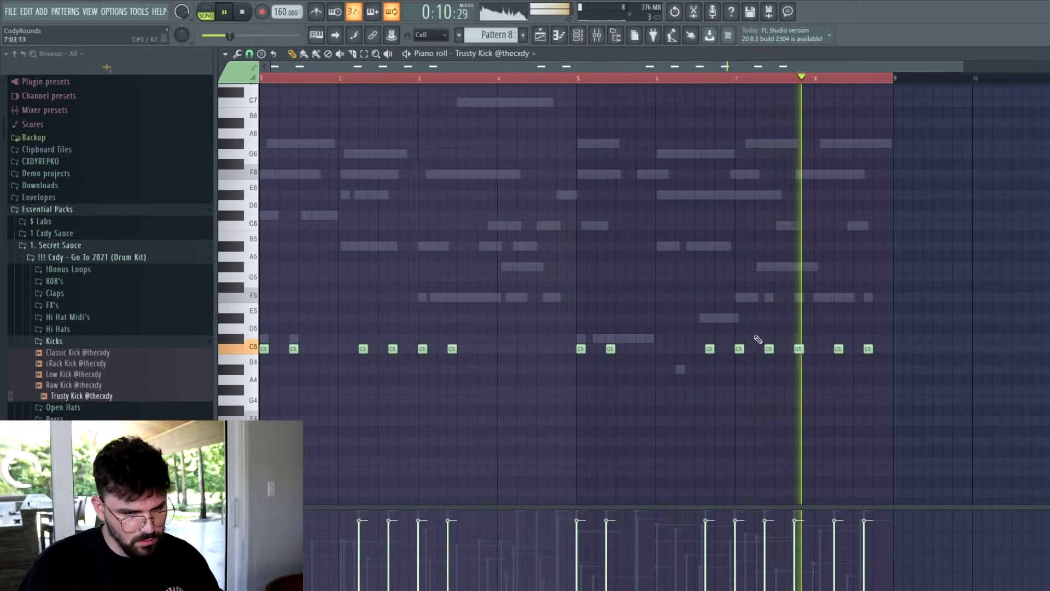
{"action": "right_click", "coordinate": [839, 348]}
{"action": "right_click", "coordinate": [868, 348]}
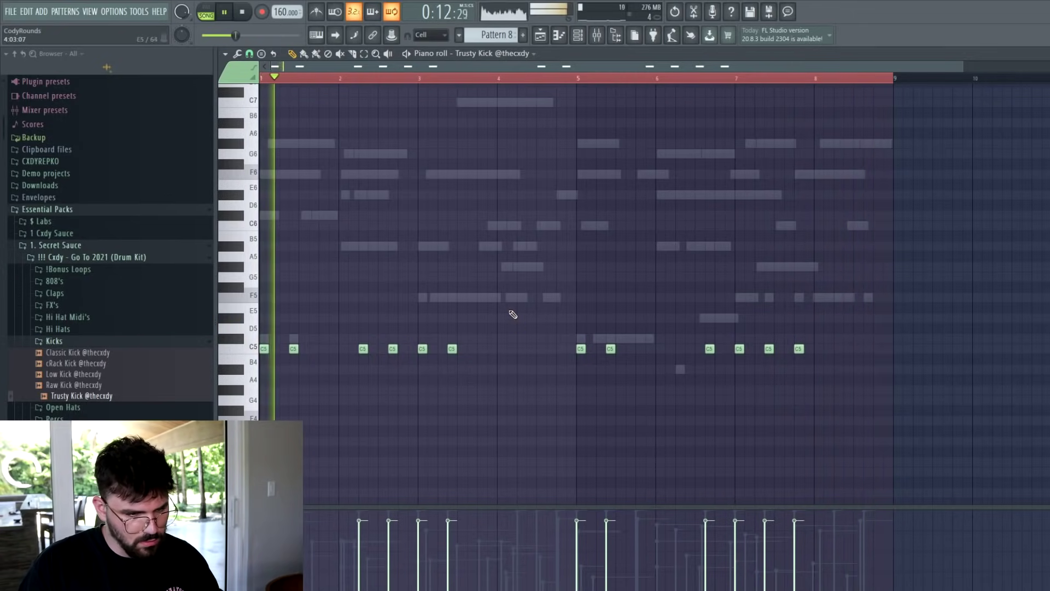
- Try deleting the second kick note in bar 1 during playback and put it back
{"action": "right_click", "coordinate": [294, 348]}
{"action": "key", "text": "space"}
{"action": "key", "text": "space"}
{"action": "left_click", "coordinate": [294, 348]}
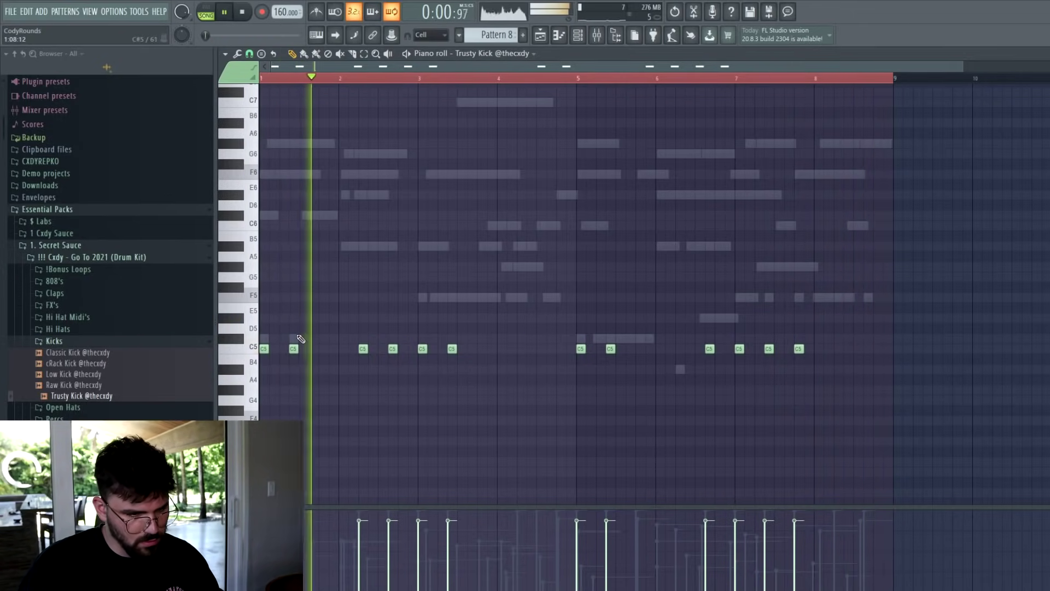
- Switch the piano roll to the Pugg 808 notes and select the first note in bar 5
{"action": "right_click", "coordinate": [296, 337]}
{"action": "right_click", "coordinate": [297, 337]}
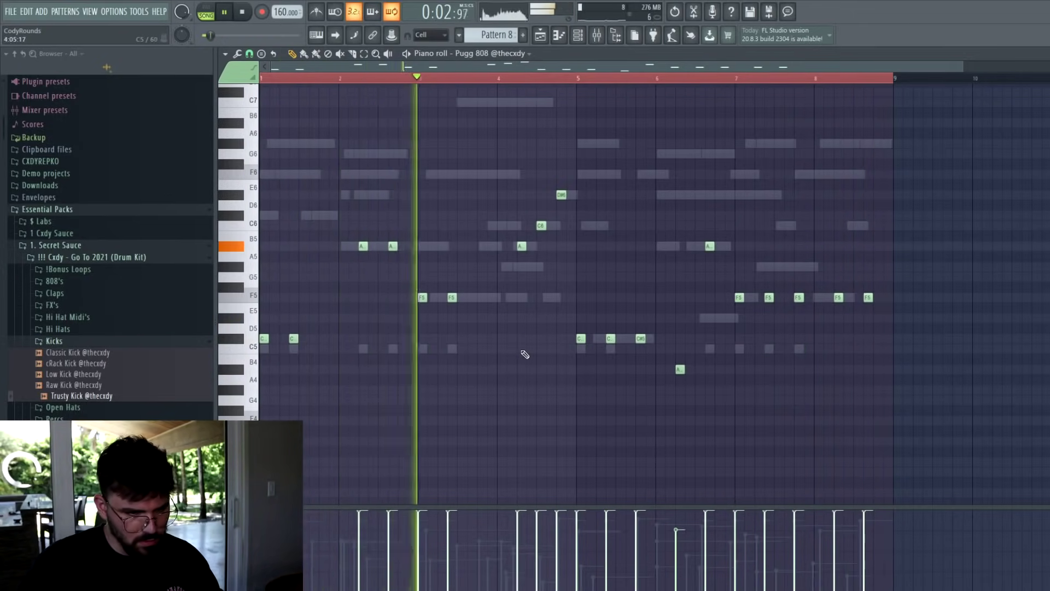
{"action": "left_click_drag", "start_coordinate": [585, 356], "coordinate": [569, 318]}
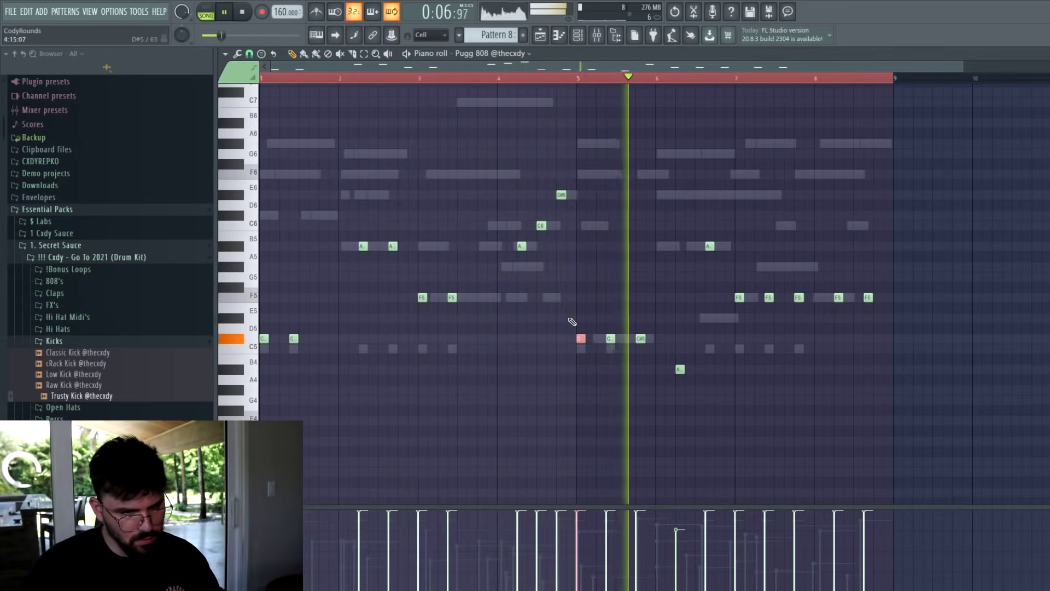
- Route the Starter Trap Clap through Trusty Kick channels to mixer inserts 6 to 13 and open the master track's Fruity Limiter
{"action": "key", "text": "F7"}
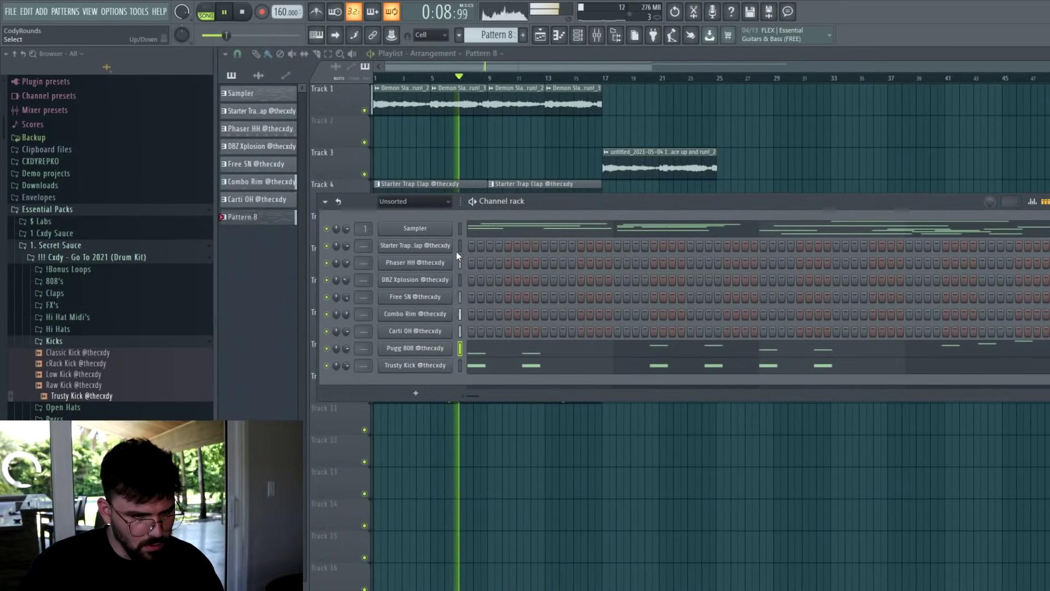
{"action": "key", "text": "F9"}
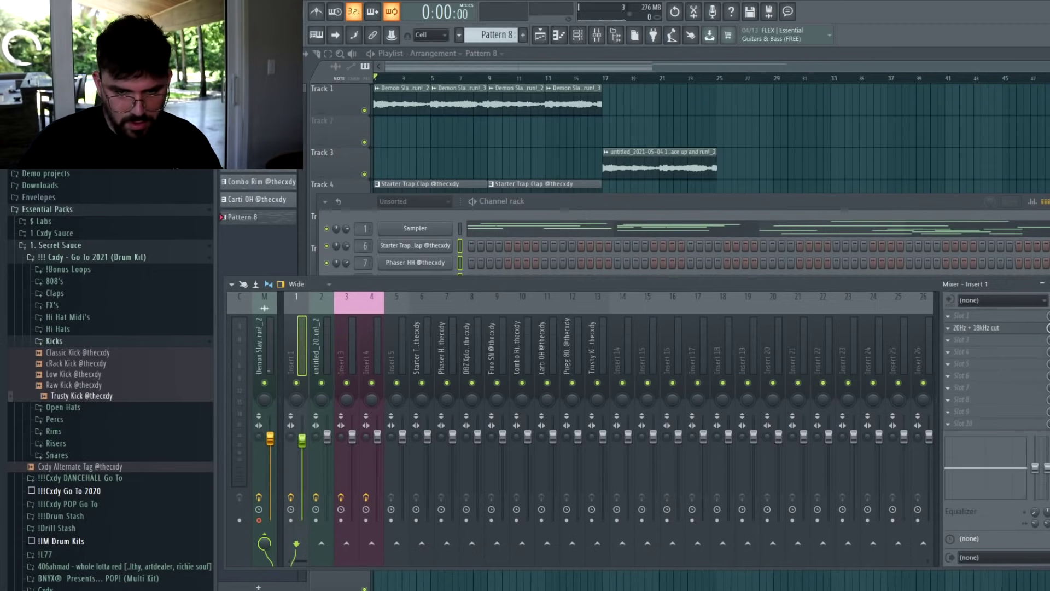
{"action": "left_click", "coordinate": [257, 527]}
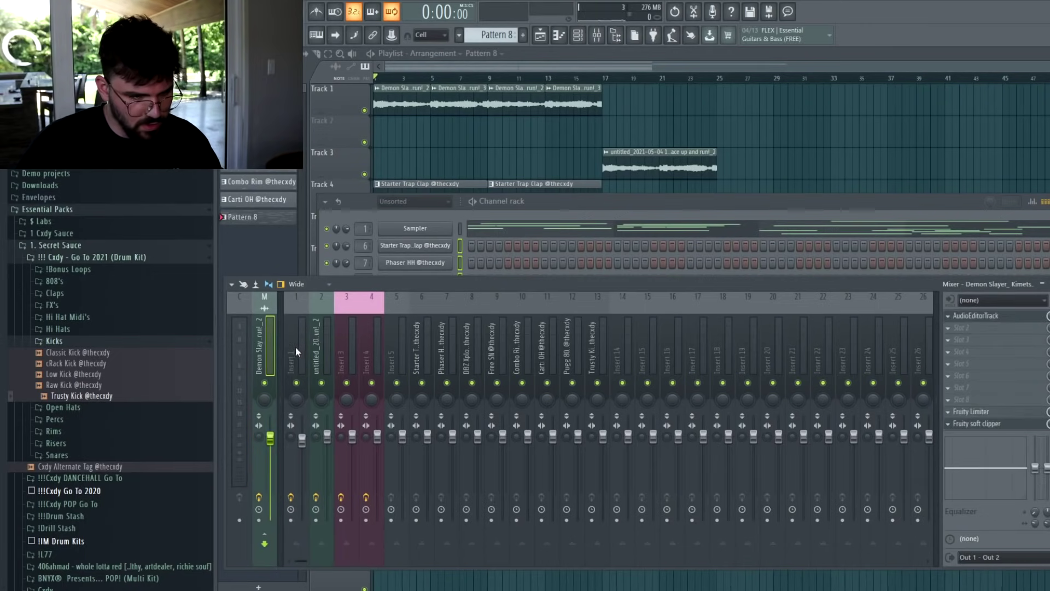
{"action": "left_click", "coordinate": [978, 411]}
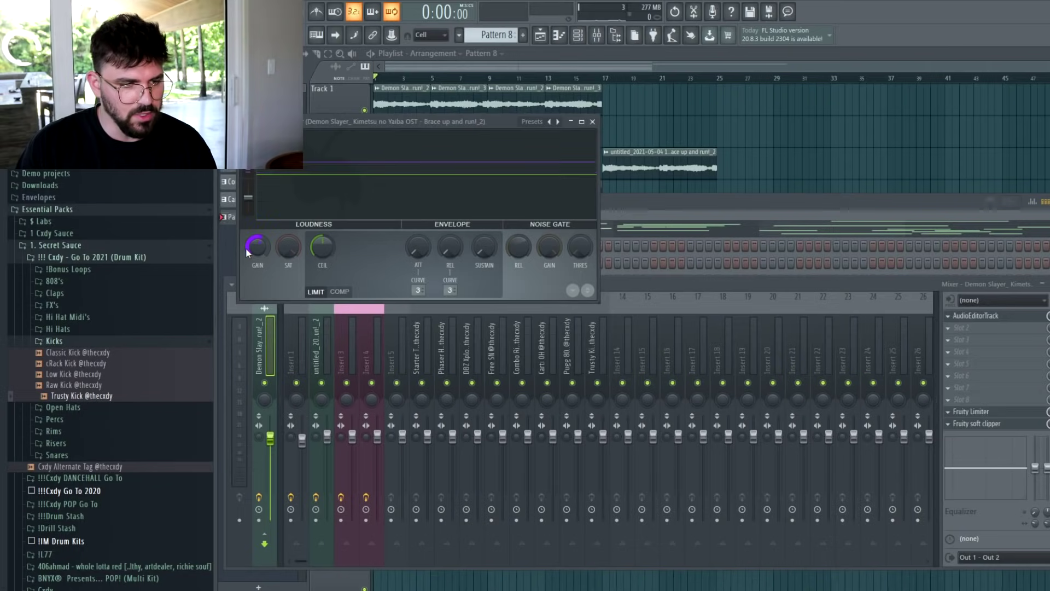
{"action": "key", "text": "space"}
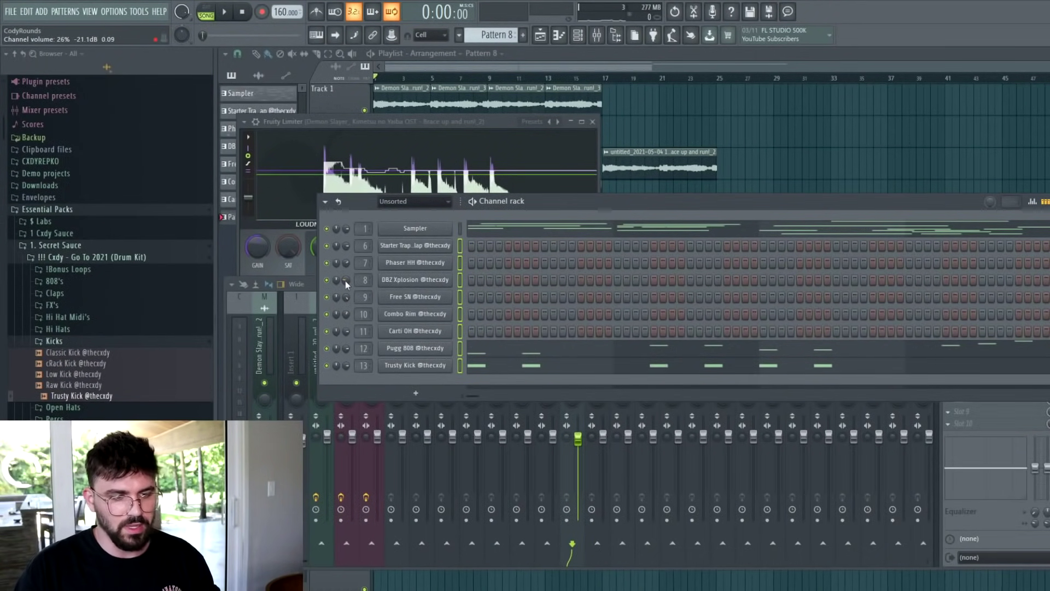
- Close the open windows over the playlist and delete the first Free SN clip from Track 7
{"action": "right_click", "coordinate": [793, 140]}
{"action": "left_click_drag", "start_coordinate": [394, 193], "coordinate": [547, 409], "text": "ctrl"}
{"action": "right_click", "coordinate": [821, 369]}
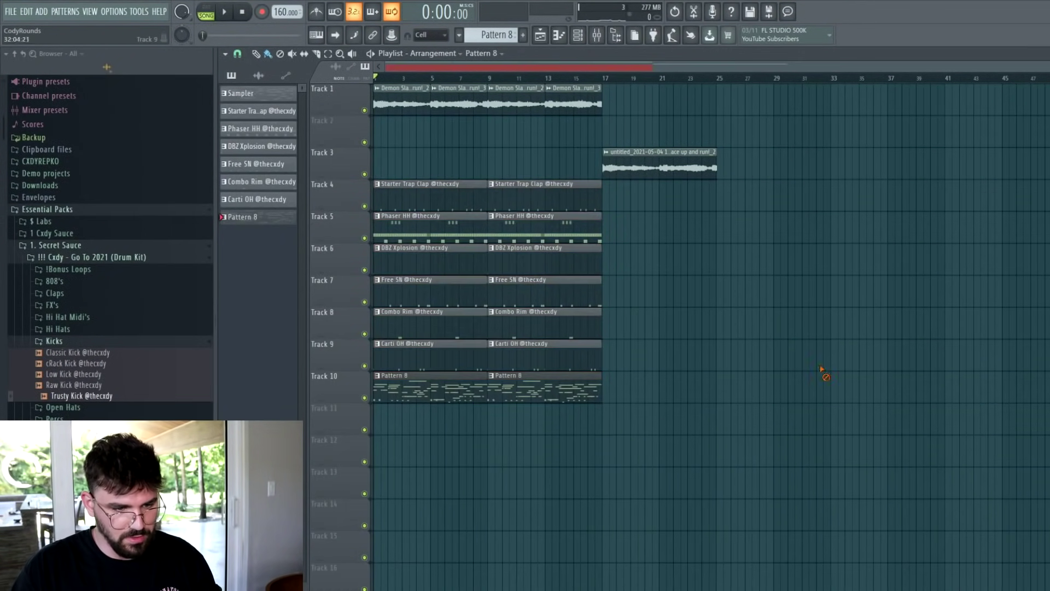
{"action": "right_click", "coordinate": [431, 298]}
- Place the STREET FIGHTER 2 PERFECT SFX_2 sample on Track 13 and shift the clips on Tracks 1 to 10 two bars later
{"action": "scroll", "coordinate": [402, 67], "scroll_direction": "up", "scroll_amount": 2}
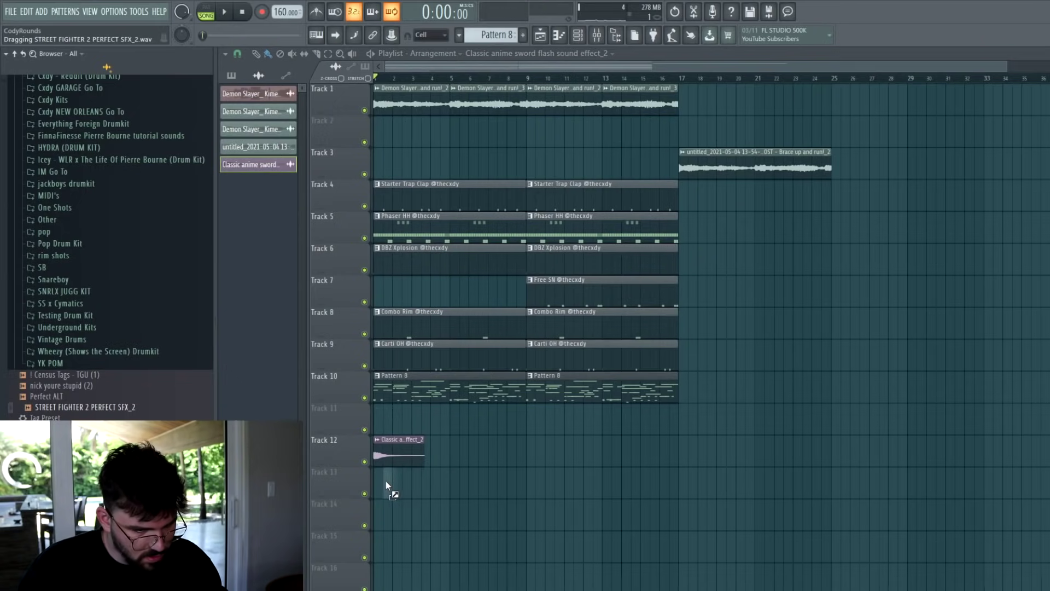
{"action": "left_click_drag", "start_coordinate": [392, 484], "coordinate": [394, 484]}
{"action": "left_click_drag", "start_coordinate": [790, 432], "coordinate": [374, 87]}
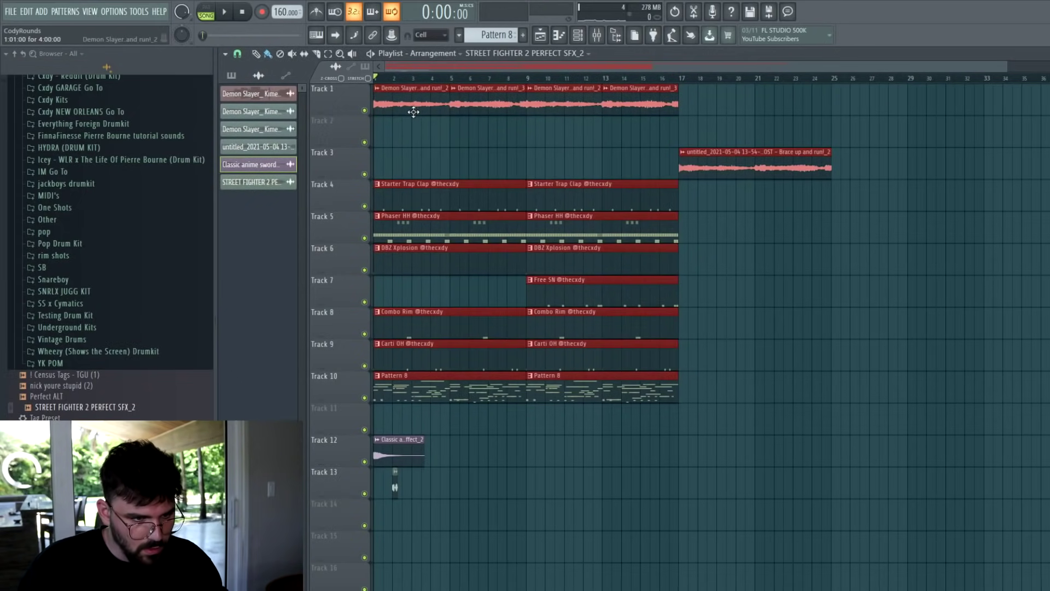
{"action": "left_click_drag", "start_coordinate": [415, 110], "coordinate": [453, 110]}
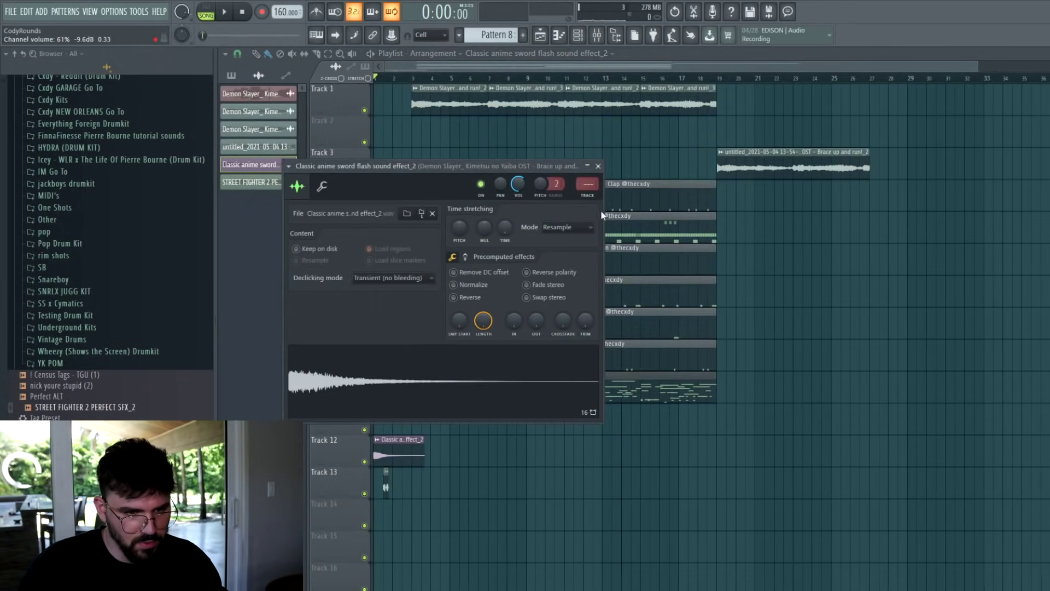
- Route the Classic anime sword flash effect_2 and STREET FIGHTER 2 PERFECT SFX_2 samples to mixer inserts 3 and 4
{"action": "key", "text": "F9"}
{"action": "left_click", "coordinate": [541, 167]}
{"action": "key", "text": "F5"}
{"action": "double_click", "coordinate": [386, 489]}
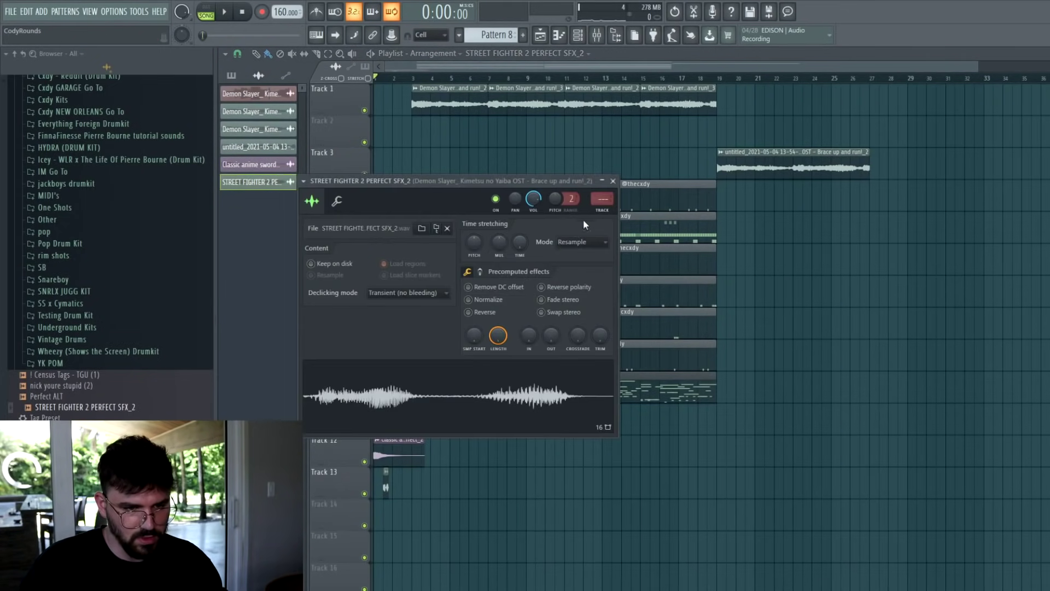
{"action": "key", "text": "F9"}
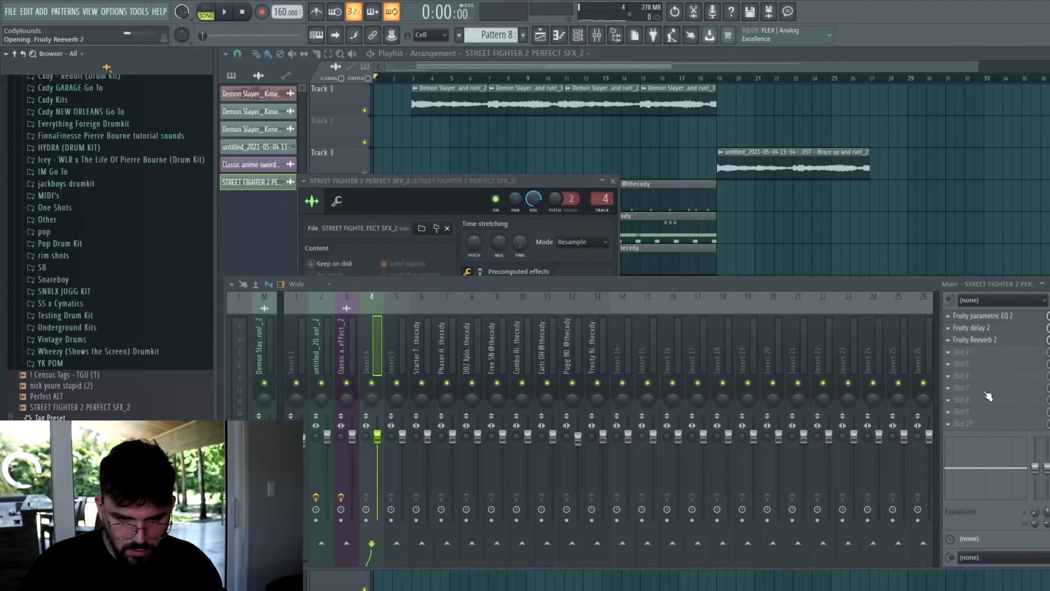
- Add Fruity parametric EQ 2 to the Street Fighter insert with the 20Hz + 18kHz cut preset and raise its low-cut frequency
{"action": "left_click", "coordinate": [988, 396]}
{"action": "left_click", "coordinate": [697, 500]}
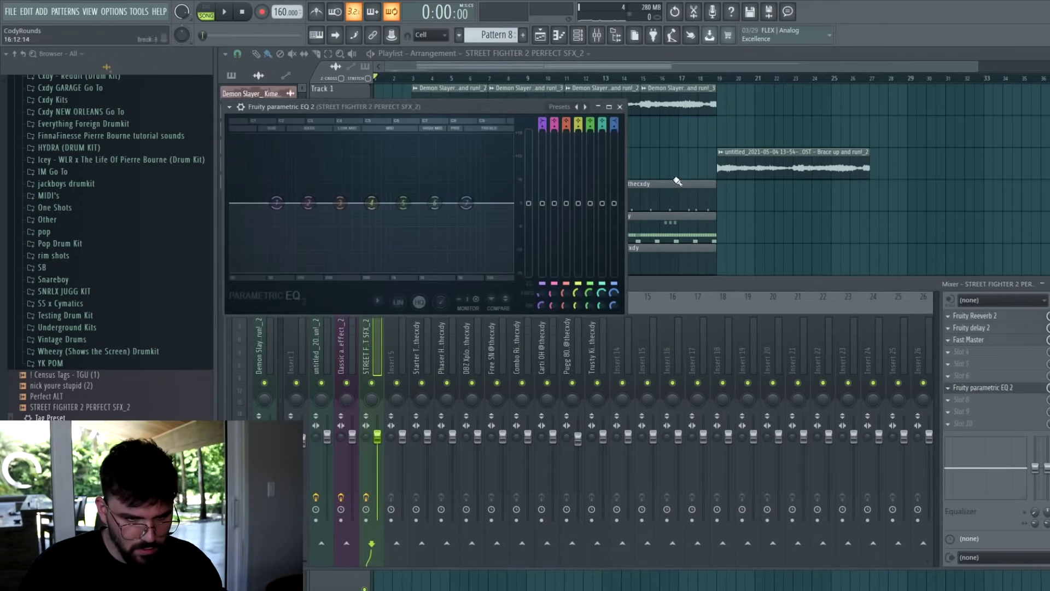
{"action": "left_click", "coordinate": [585, 107]}
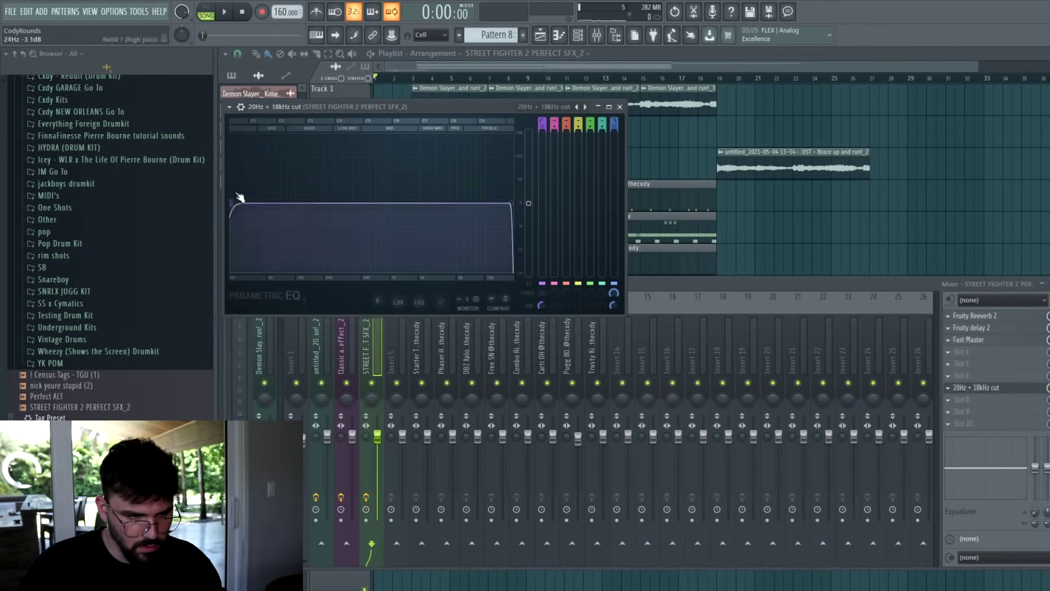
{"action": "left_click_drag", "start_coordinate": [267, 202], "coordinate": [327, 203]}
{"action": "left_click", "coordinate": [918, 225]}
- Split Pattern 8 by channel and place 8-bar Pugg 808 and Trusty Kick clips at bar 2 on Tracks 10 and 11
{"action": "right_click", "coordinate": [497, 37]}
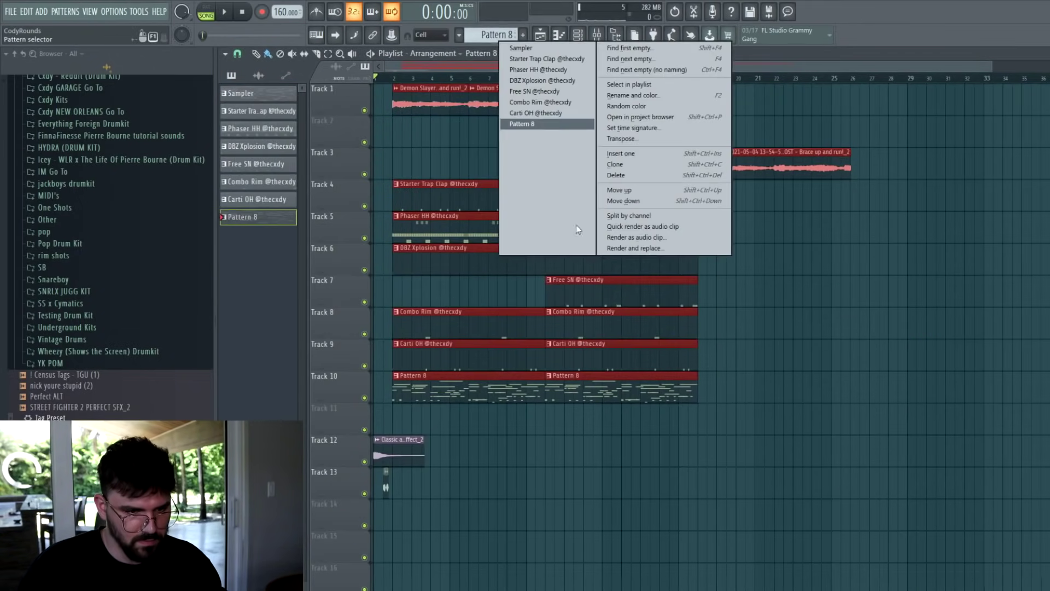
{"action": "left_click", "coordinate": [627, 226]}
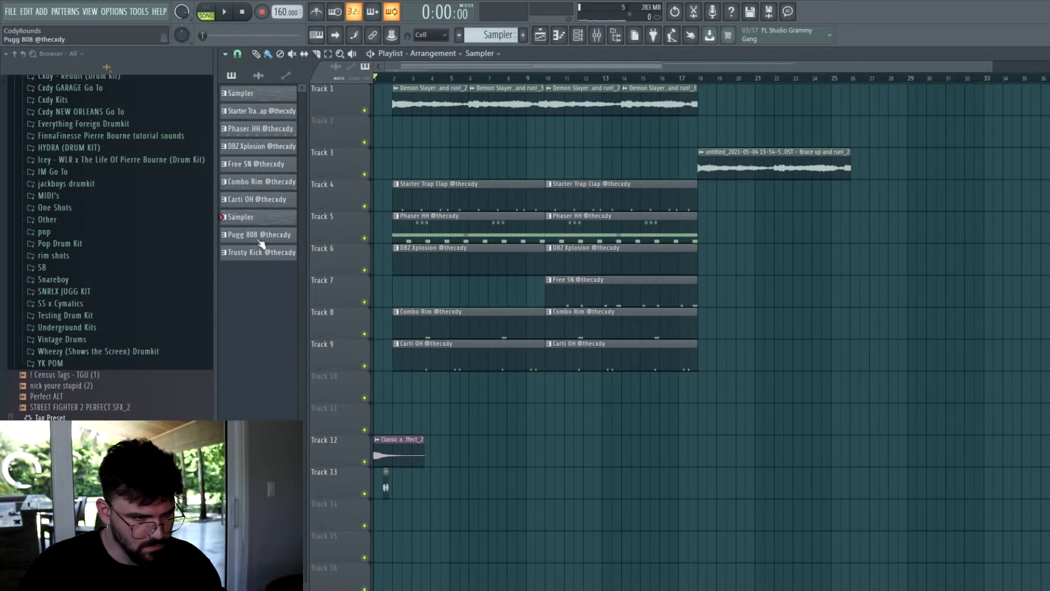
{"action": "left_click_drag", "start_coordinate": [285, 264], "coordinate": [395, 383]}
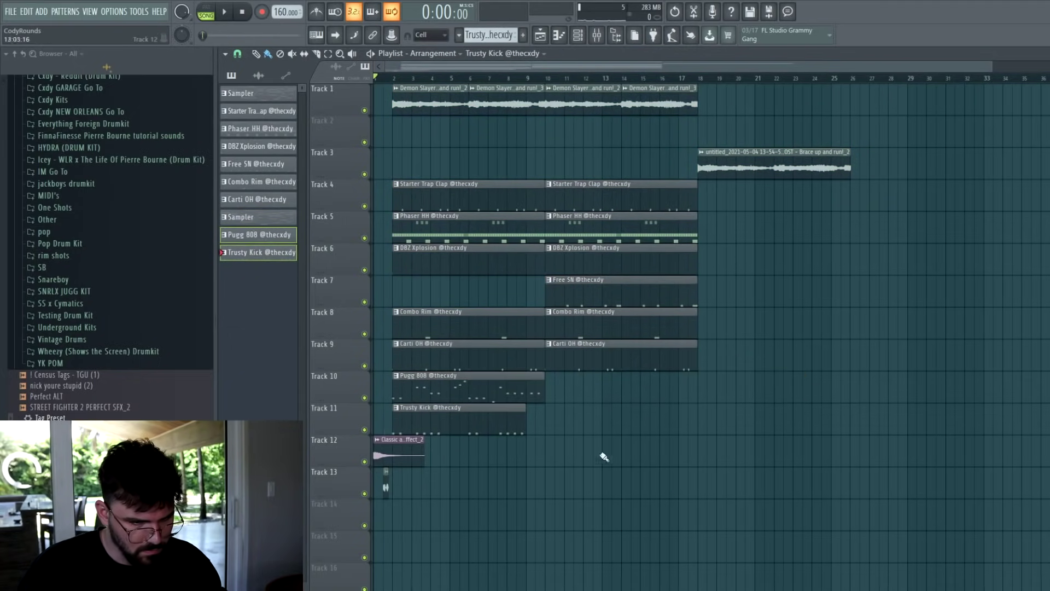
{"action": "double_click", "coordinate": [535, 400]}
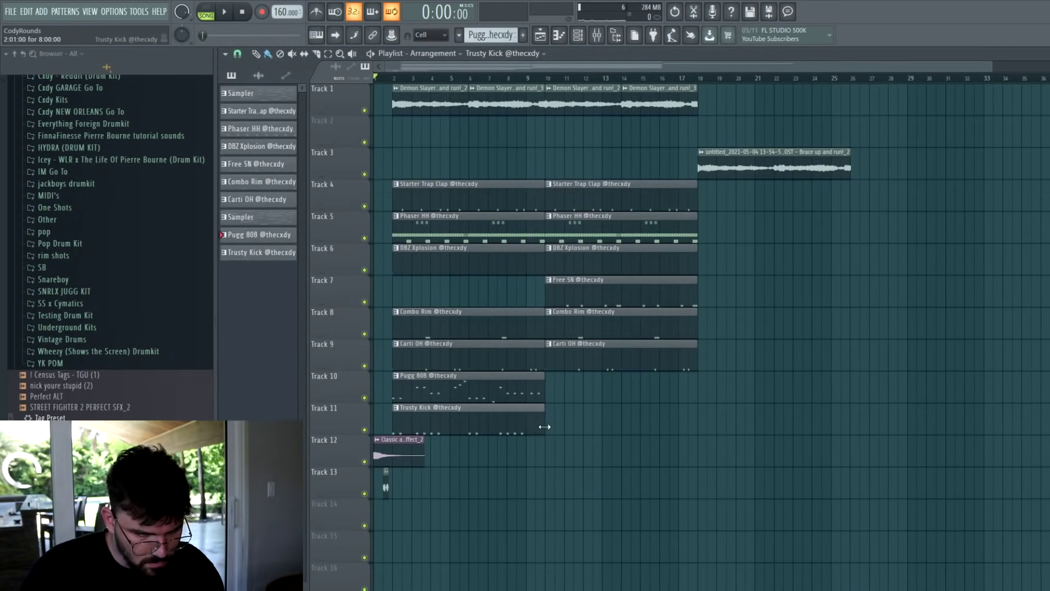
- Repeat the Pugg 808 and Trusty Kick clips from bar 10 and delete the first Trusty Kick and Combo Rim clips
{"action": "left_click", "coordinate": [522, 424], "text": "ctrl"}
{"action": "key", "text": "ctrl+b"}
{"action": "left_click", "coordinate": [517, 393], "text": "ctrl"}
{"action": "key", "text": "ctrl+b"}
{"action": "right_click", "coordinate": [501, 416]}
{"action": "key", "text": "space"}
{"action": "left_click", "coordinate": [558, 474], "text": "ctrl"}
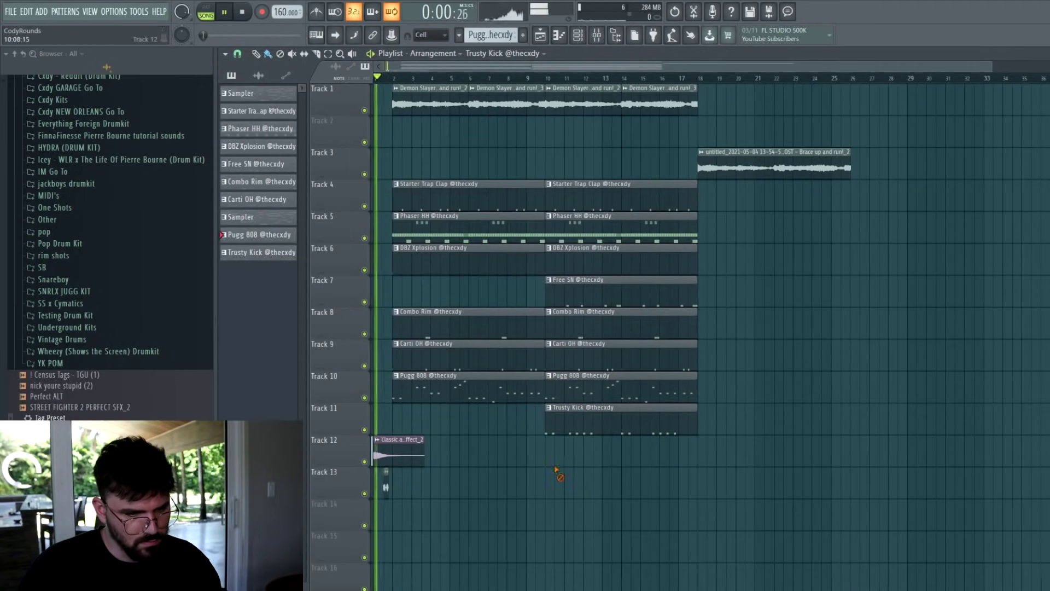
{"action": "right_click", "coordinate": [428, 321]}
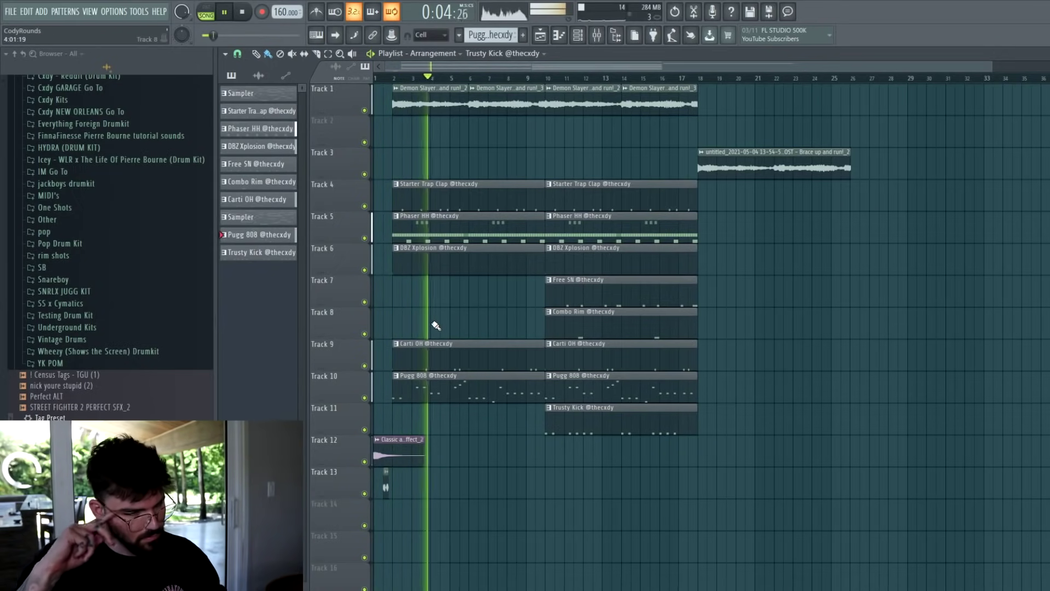
- Trim the starts of the first clips on Tracks 4, 5, 6, 9 and 10 to bar 3
{"action": "key", "text": "space"}
{"action": "key", "text": "space"}
{"action": "left_click_drag", "start_coordinate": [400, 192], "coordinate": [413, 397]}
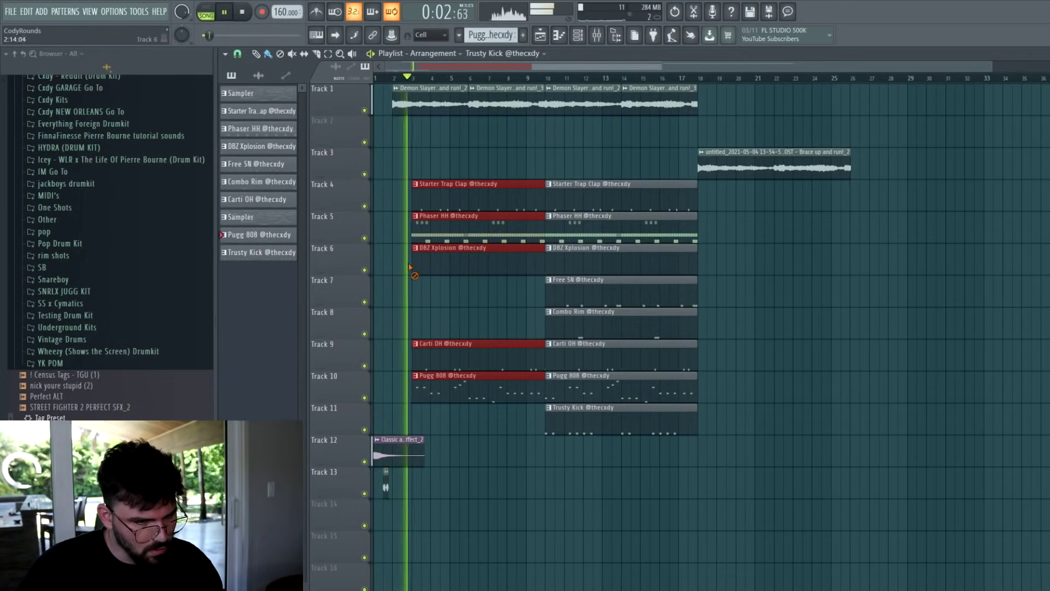
{"action": "key", "text": "ctrl+d"}
{"action": "key", "text": "space"}
{"action": "key", "text": "space"}
- Trim the start of the first Pugg 808 clip to bar 4 and move the untitled melody clip to Track 2
{"action": "left_click_drag", "start_coordinate": [412, 383], "coordinate": [432, 383]}
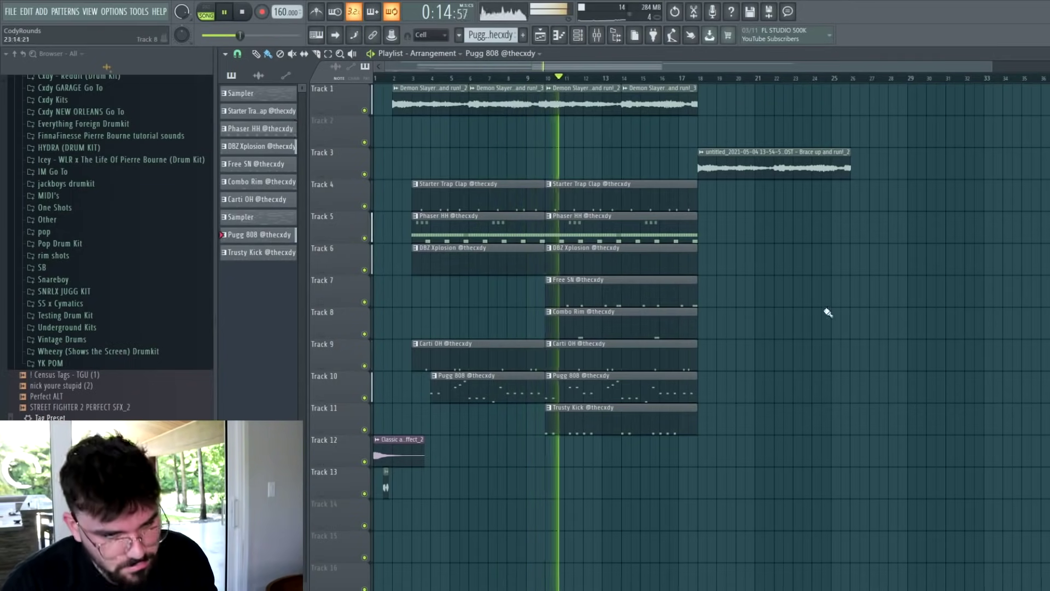
{"action": "left_click_drag", "start_coordinate": [740, 153], "coordinate": [741, 121]}
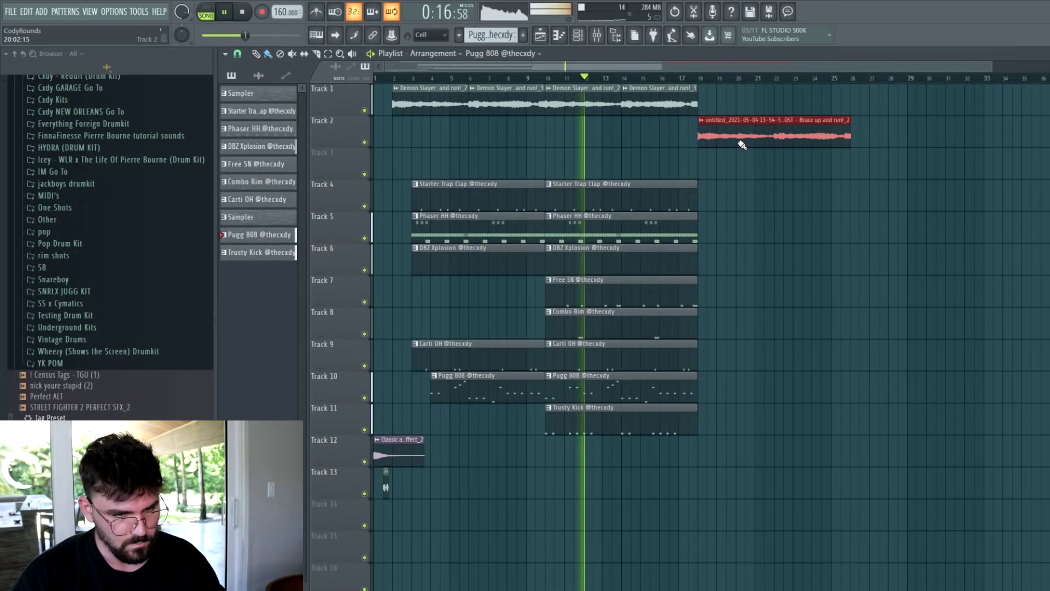
- Duplicate the drum and 808 clips on Tracks 4 to 11 from bar 18 and delete the Carti OH copy at bar 18
{"action": "left_click_drag", "start_coordinate": [706, 437], "coordinate": [474, 178]}
{"action": "key", "text": "ctrl+b"}
{"action": "left_click", "coordinate": [807, 496]}
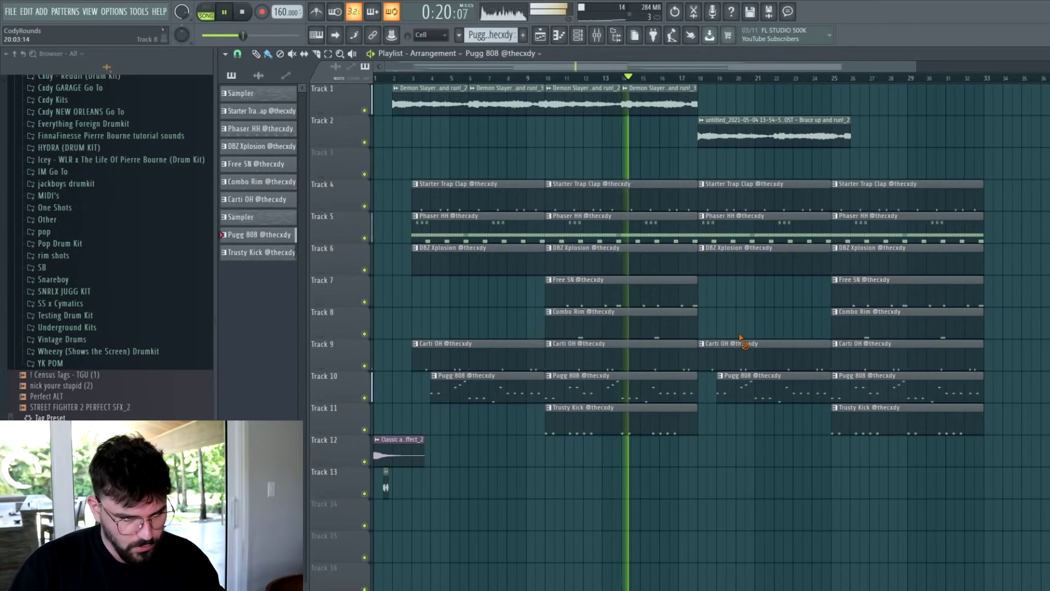
{"action": "right_click", "coordinate": [705, 356]}
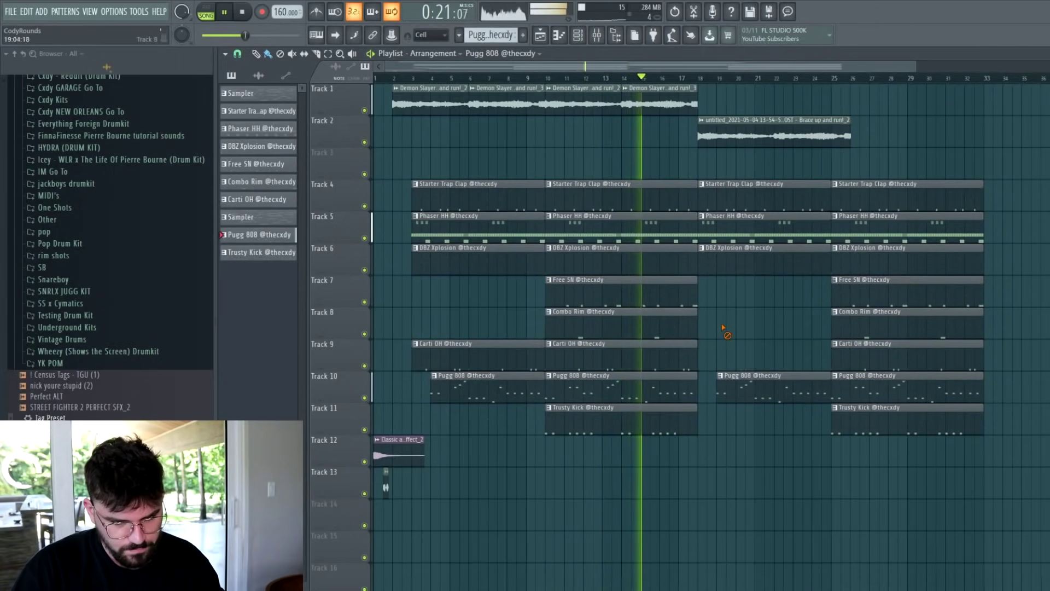
- Make the Phaser HH clip at bar 18 unique and open its notes in the piano roll
{"action": "right_click", "coordinate": [702, 224]}
{"action": "left_click", "coordinate": [735, 296]}
{"action": "double_click", "coordinate": [733, 235]}
{"action": "scroll", "coordinate": [734, 235], "scroll_direction": "up", "scroll_amount": 3}
{"action": "key", "text": "Escape"}
{"action": "right_click", "coordinate": [721, 174]}
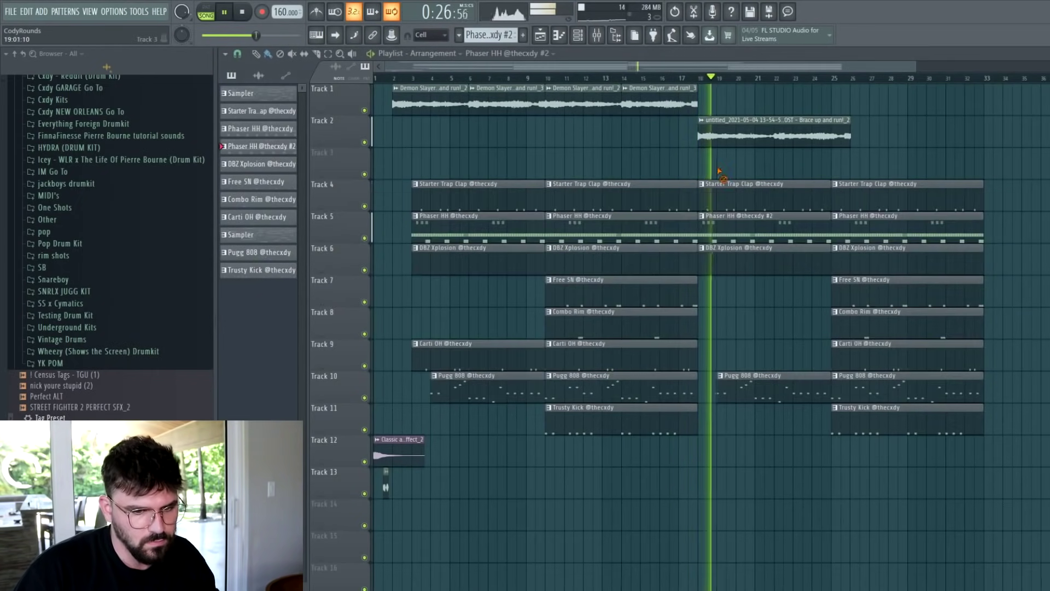
{"action": "double_click", "coordinate": [723, 224]}
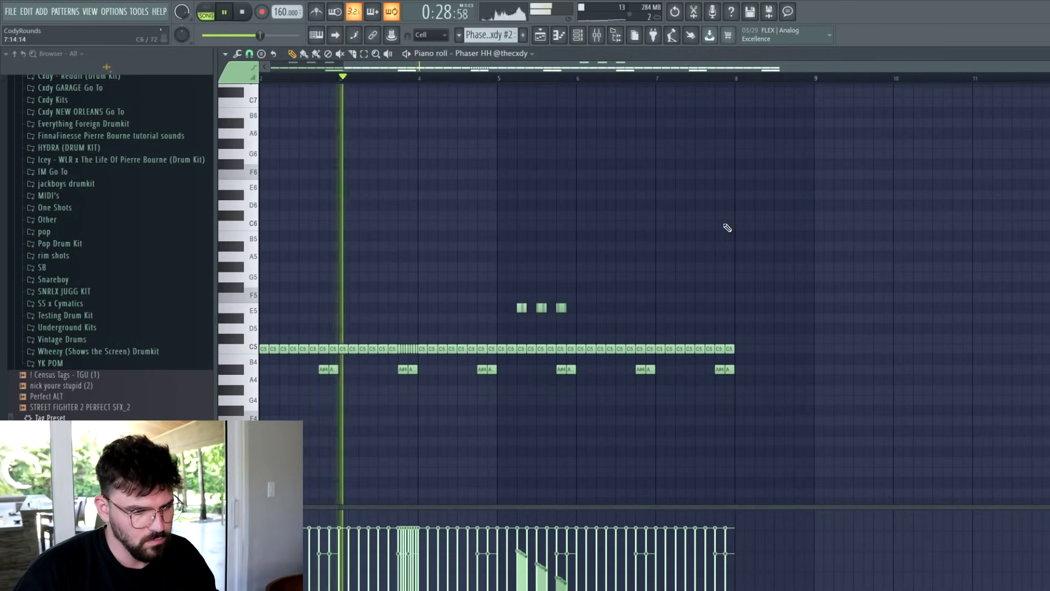
{"action": "key", "text": "Escape"}
{"action": "key", "text": "F6"}
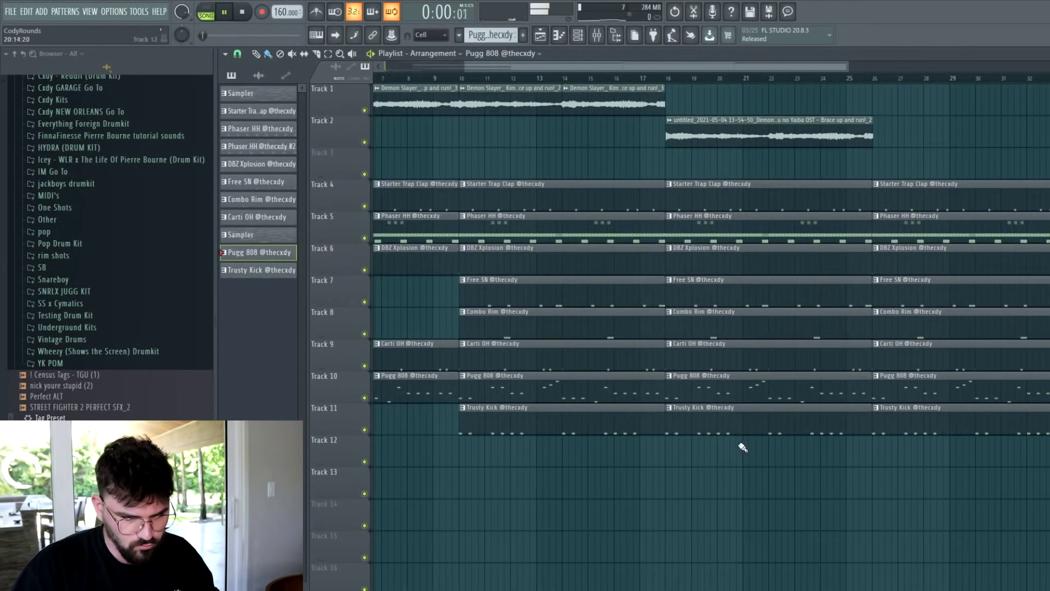
- Delete the Trusty Kick, Carti OH, Free SN and Combo Rim clips that start at bar 18
{"action": "right_click", "coordinate": [738, 434]}
{"action": "left_click", "coordinate": [627, 78]}
{"action": "right_click", "coordinate": [709, 360]}
{"action": "left_click_drag", "start_coordinate": [673, 401], "coordinate": [685, 245]}
{"action": "key", "text": "space"}
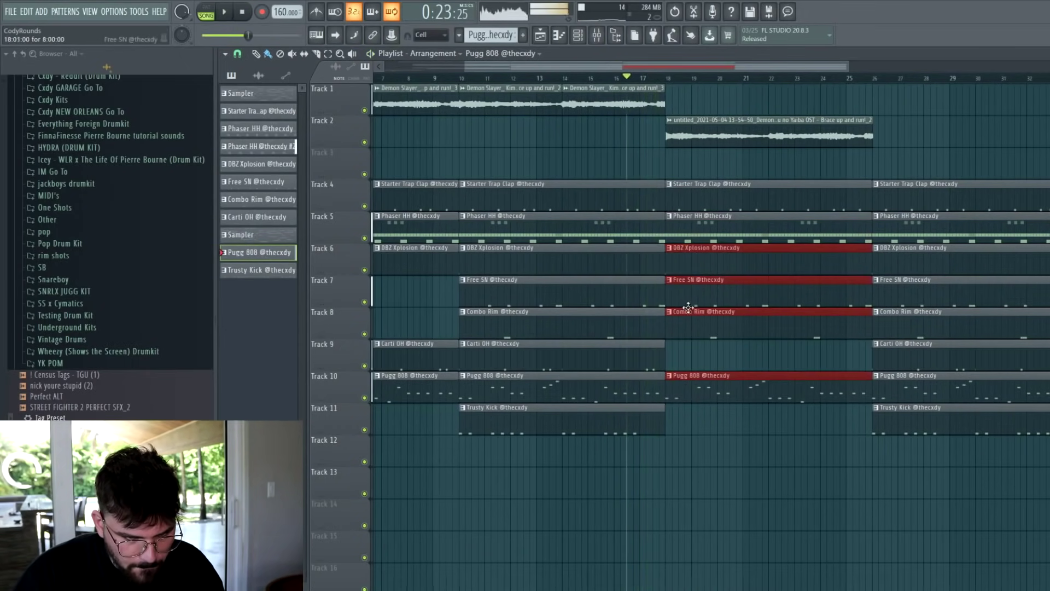
{"action": "right_click", "coordinate": [688, 304]}
{"action": "key", "text": "space"}
{"action": "right_click", "coordinate": [699, 331]}
{"action": "left_click", "coordinate": [685, 296], "text": "ctrl"}
- Trim the bar 18 Phaser HH clip's start to about mid-bar 19 and the Pugg 808 clip's start to bar 21
{"action": "left_click_drag", "start_coordinate": [668, 230], "coordinate": [681, 230]}
{"action": "key", "text": "space"}
{"action": "key", "text": "space"}
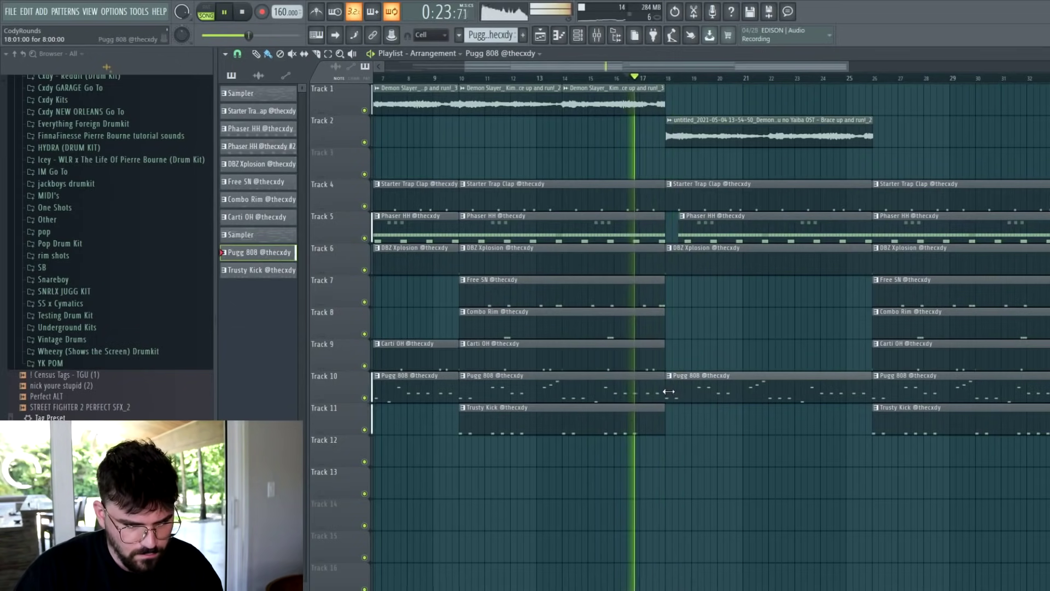
{"action": "left_click_drag", "start_coordinate": [668, 392], "coordinate": [747, 401]}
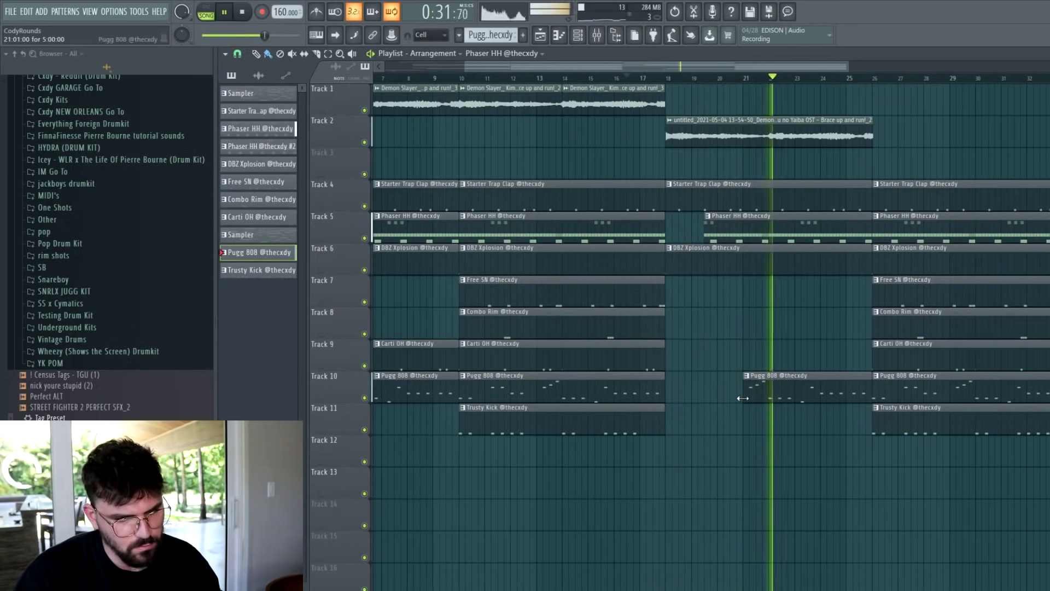
- Place two Demon Slayer clips on Track 1 and repeat the untitled melody clip on Track 2 from bar 26
{"action": "scroll", "coordinate": [753, 101], "scroll_direction": "down", "scroll_amount": 3}
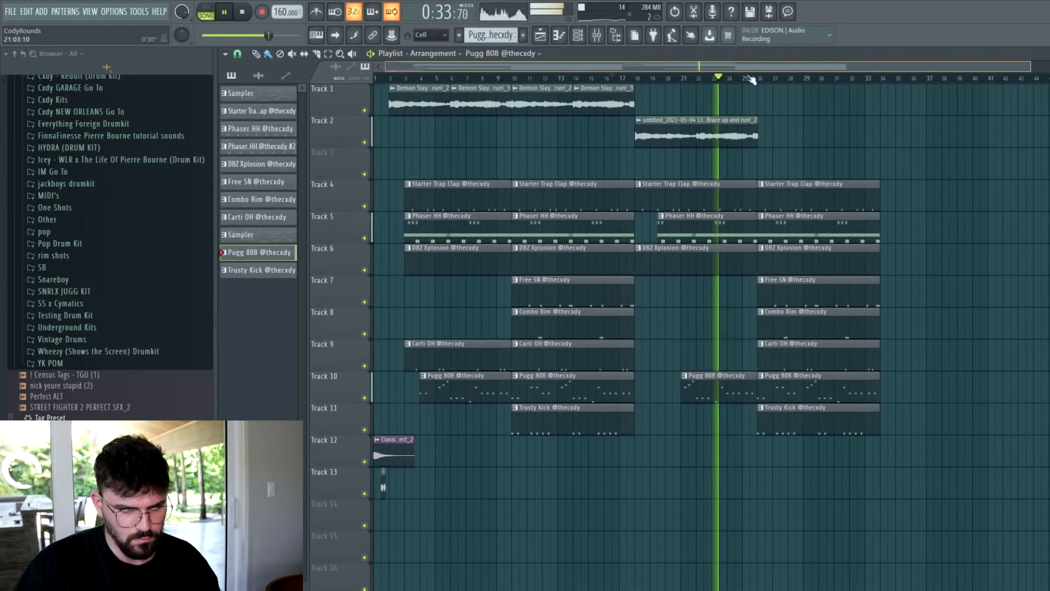
{"action": "left_click", "coordinate": [576, 103]}
{"action": "left_click_drag", "start_coordinate": [577, 105], "coordinate": [815, 99]}
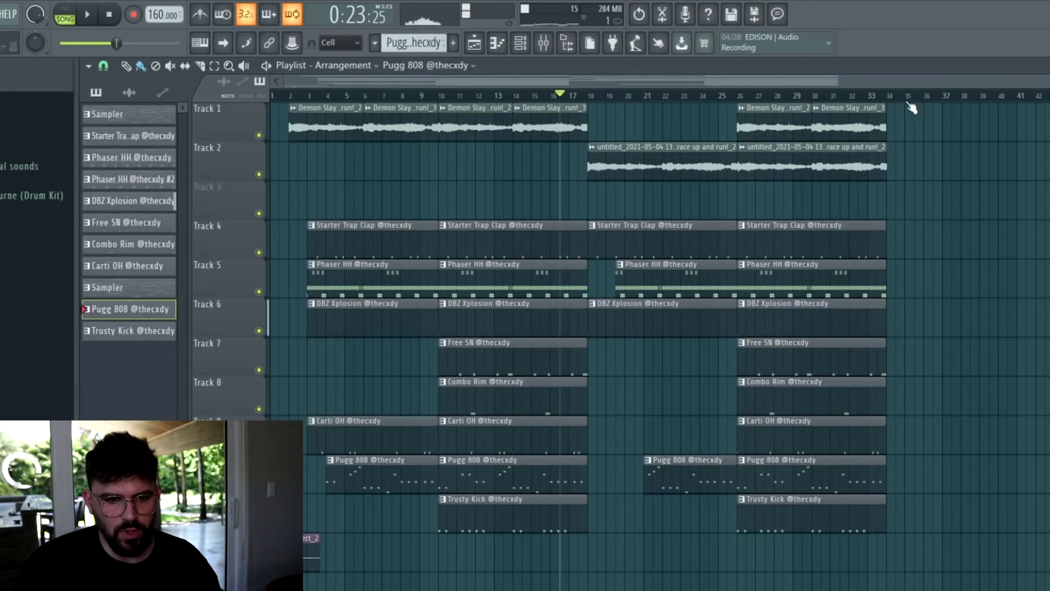
{"action": "scroll", "coordinate": [888, 92], "scroll_direction": "down", "scroll_amount": 1}
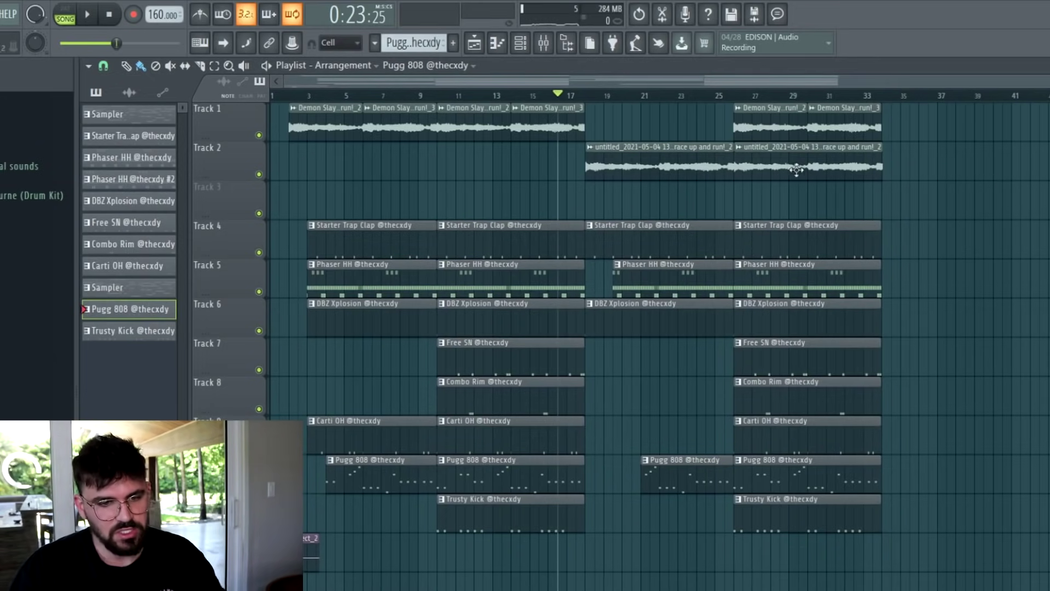
{"action": "left_click_drag", "start_coordinate": [781, 169], "coordinate": [839, 510]}
{"action": "left_click", "coordinate": [1010, 486], "text": "ctrl"}
{"action": "left_click_drag", "start_coordinate": [807, 200], "coordinate": [950, 533]}
{"action": "left_click", "coordinate": [988, 324], "text": "ctrl"}
{"action": "left_click_drag", "start_coordinate": [665, 144], "coordinate": [862, 178]}
{"action": "left_click", "coordinate": [980, 197], "text": "ctrl"}
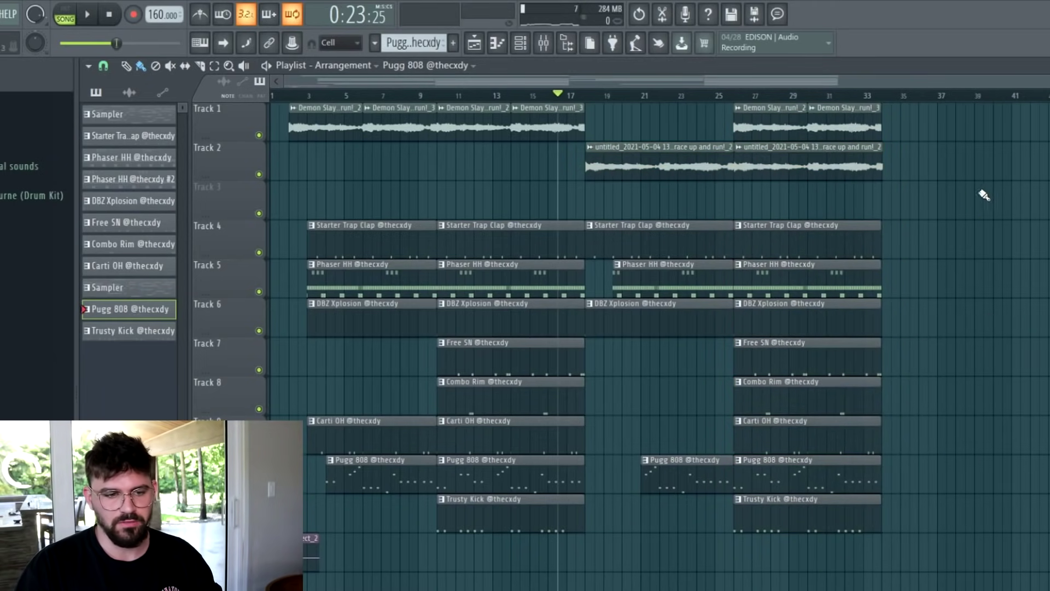
{"action": "left_click_drag", "start_coordinate": [491, 119], "coordinate": [489, 119]}
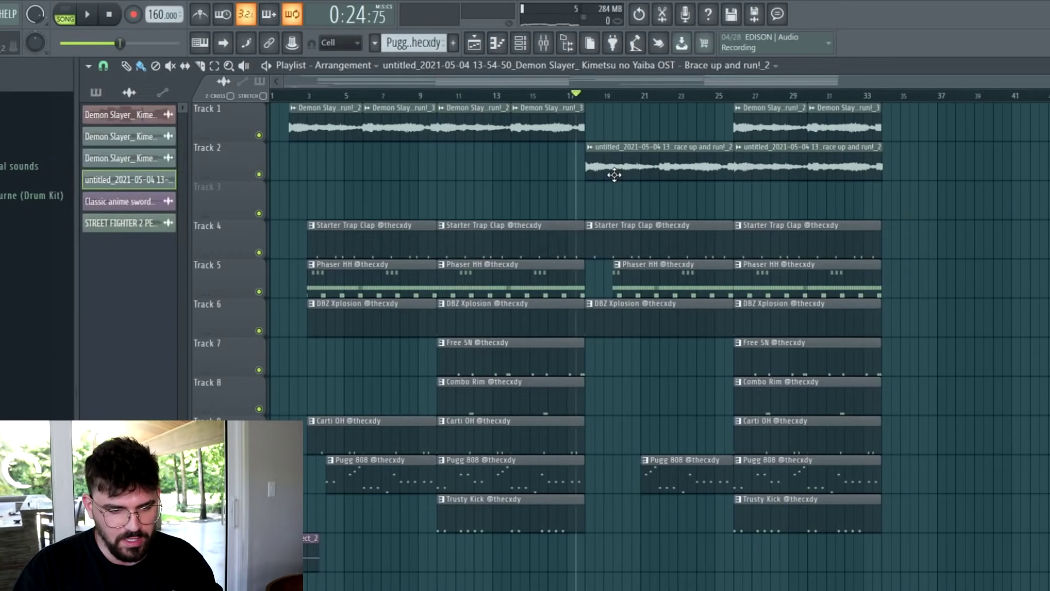
{"action": "double_click", "coordinate": [614, 175]}
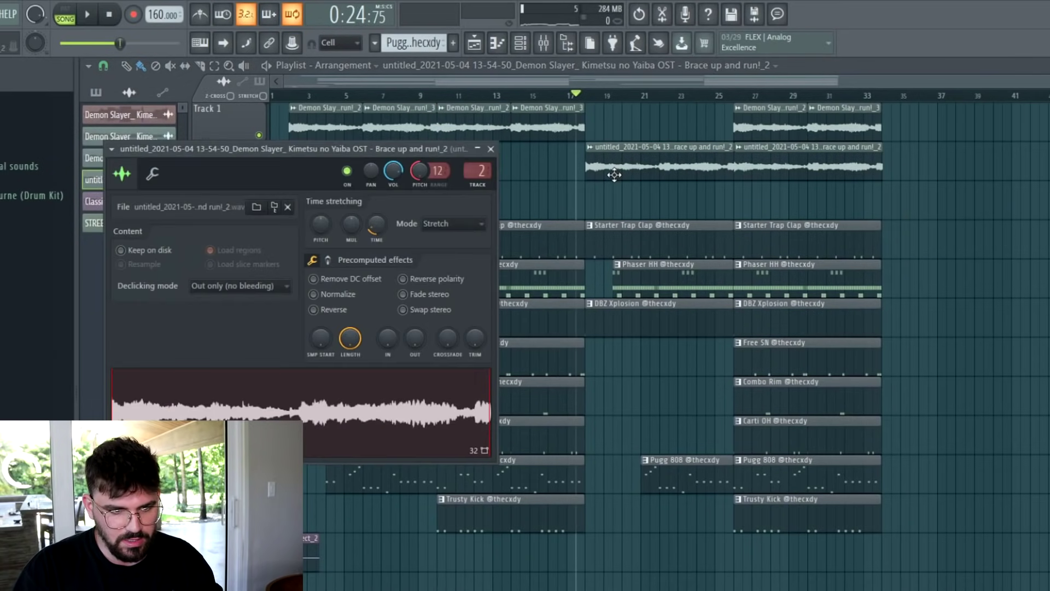
{"action": "left_click", "coordinate": [770, 123]}
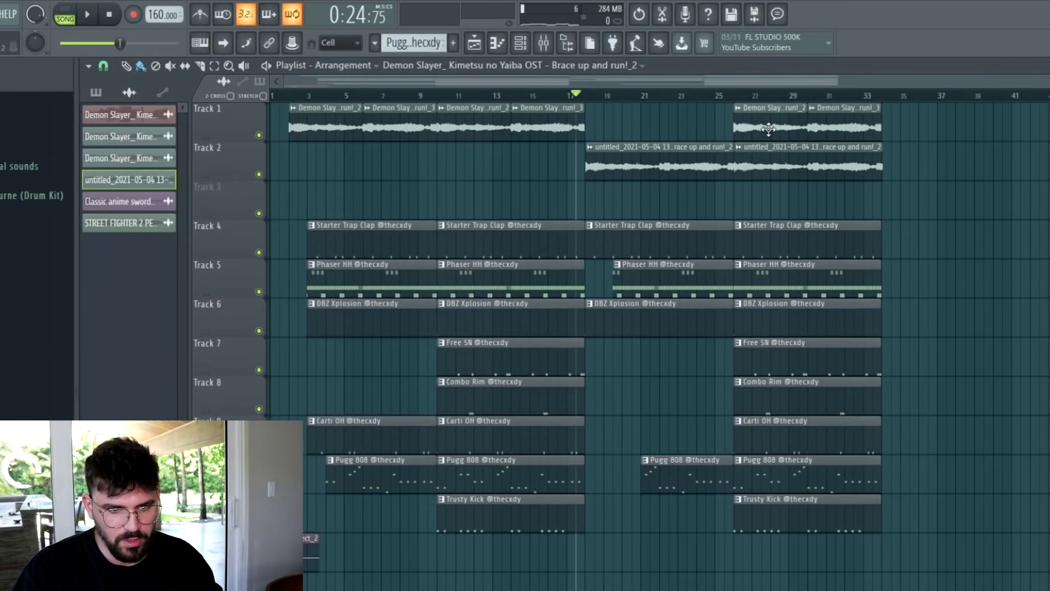
{"action": "left_click_drag", "start_coordinate": [1023, 125], "coordinate": [690, 104]}
{"action": "left_click", "coordinate": [688, 117], "text": "ctrl"}
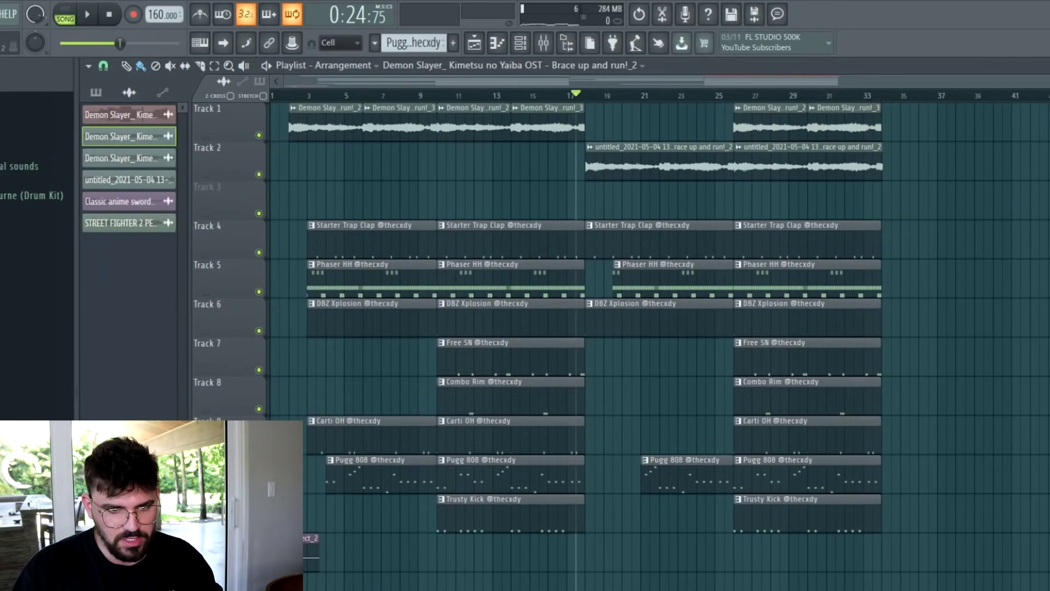
- Make the second untitled melody clip on Track 2 unique and delete the two Demon Slayer clips above it
{"action": "right_click", "coordinate": [738, 149]}
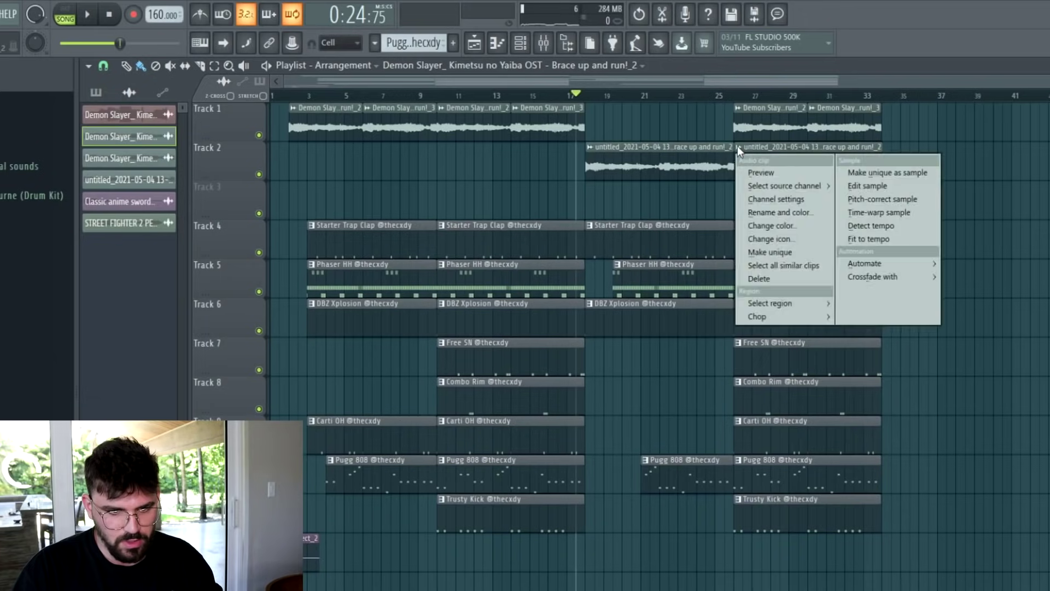
{"action": "left_click", "coordinate": [776, 255]}
{"action": "right_click", "coordinate": [848, 125]}
{"action": "right_click", "coordinate": [799, 127]}
- Layer a copy of the untitled melody clip on Track 3 at bar 26 and try slicing both clips near bar 29
{"action": "left_click_drag", "start_coordinate": [786, 161], "coordinate": [721, 158]}
{"action": "key", "text": "ctrl+b"}
{"action": "left_click_drag", "start_coordinate": [794, 116], "coordinate": [786, 224]}
{"action": "left_click_drag", "start_coordinate": [734, 164], "coordinate": [697, 577]}
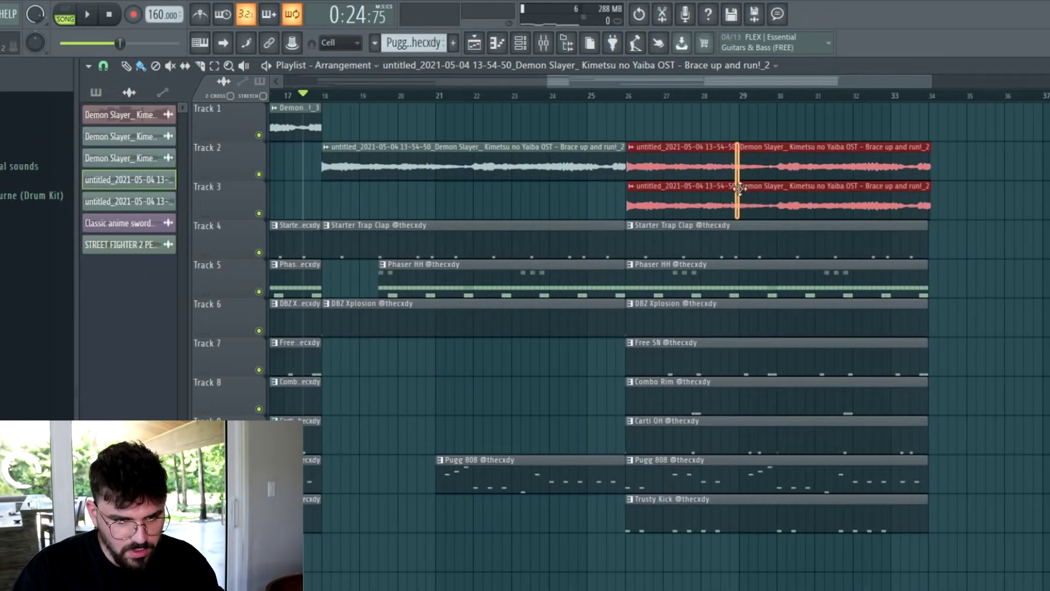
- Delete all clips from bar 26 onward
{"action": "key", "text": "Delete"}
{"action": "key", "text": "Delete"}
{"action": "scroll", "coordinate": [518, 89], "scroll_direction": "down", "scroll_amount": 4}
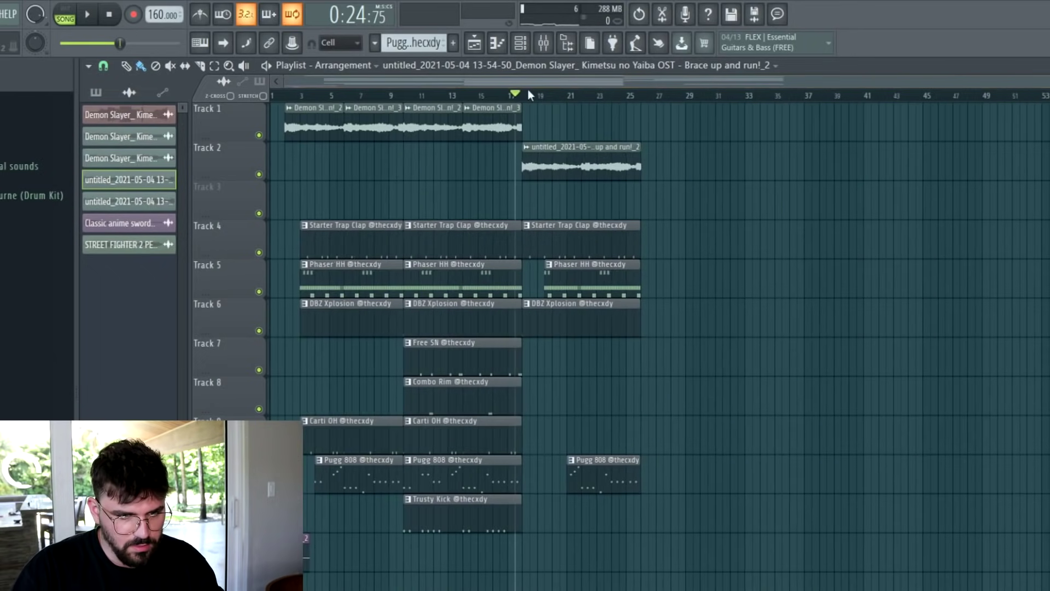
- Repeat the untitled melody clip on Track 2 at bar 26 and fill Tracks 4 to 11 there with the full drum and 808 clips
{"action": "left_click", "coordinate": [574, 170]}
{"action": "key", "text": "ctrl+b"}
{"action": "left_click_drag", "start_coordinate": [517, 219], "coordinate": [689, 521]}
{"action": "left_click", "coordinate": [837, 429], "text": "ctrl"}
{"action": "key", "text": "space"}
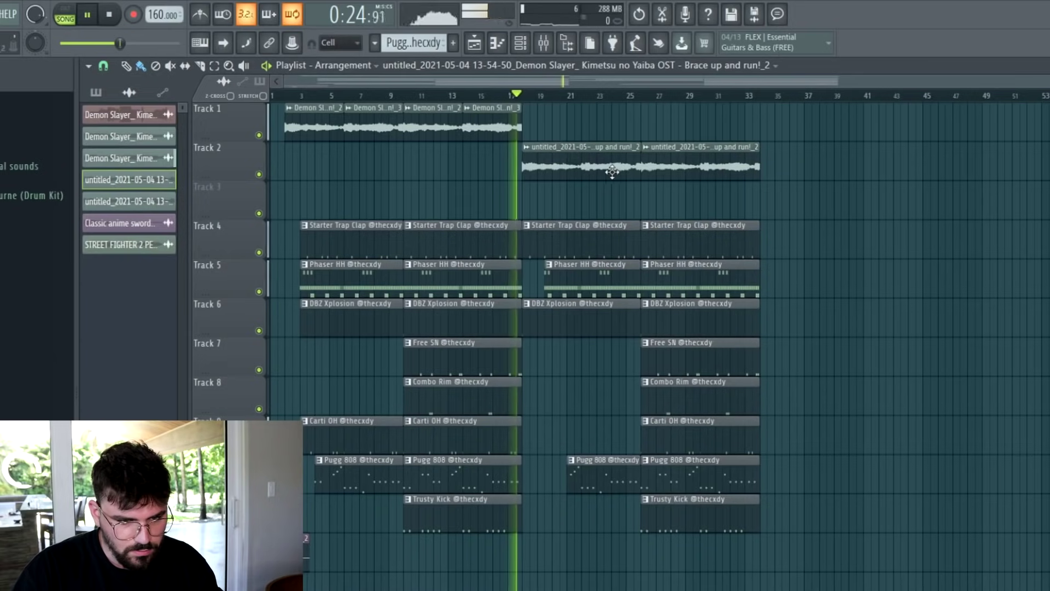
- Play the song from bar 26 and make the second untitled melody clip on Track 2 unique
{"action": "left_click", "coordinate": [647, 97]}
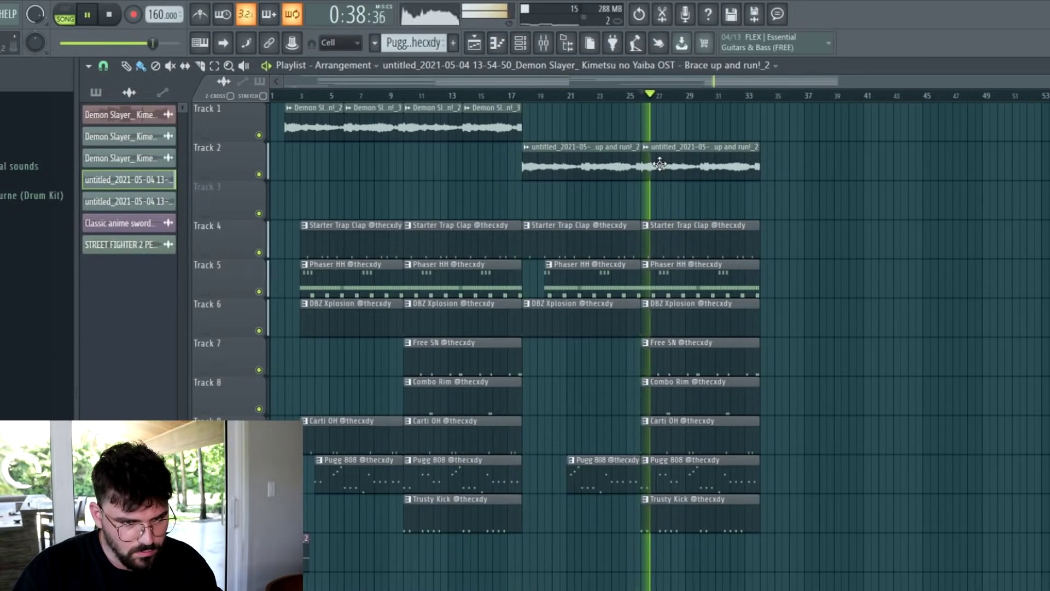
{"action": "double_click", "coordinate": [660, 164]}
{"action": "right_click", "coordinate": [654, 160]}
{"action": "left_click", "coordinate": [677, 252]}
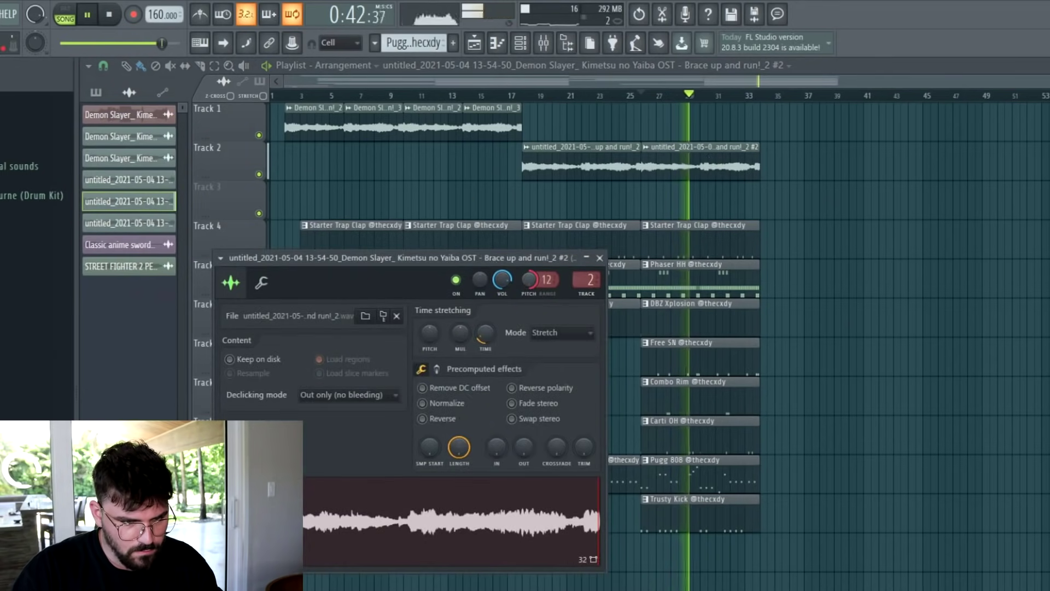
- Move the unique melody clip to Track 3 at bar 26 and repeat the original melody clip on Track 2 there
{"action": "left_click_drag", "start_coordinate": [708, 164], "coordinate": [711, 203]}
{"action": "left_click", "coordinate": [637, 170], "text": "ctrl"}
{"action": "key", "text": "ctrl+b"}
{"action": "left_click", "coordinate": [843, 200], "text": "ctrl"}
- Open the Track 3 melody clip's channel settings and route it to mixer track 5
{"action": "double_click", "coordinate": [704, 213]}
{"action": "left_click", "coordinate": [717, 214]}
{"action": "double_click", "coordinate": [726, 214]}
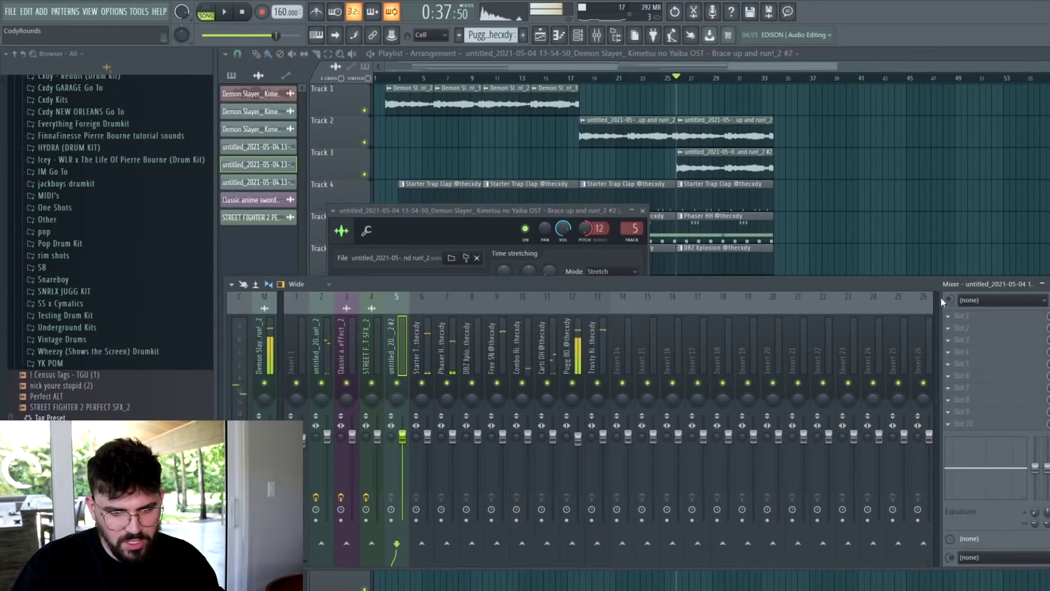
- Add Fruity Parametric EQ 2 with the 20Hz + 18kHz cut preset to mixer track 5, raising the low cut and lowering the high cut
{"action": "left_click", "coordinate": [985, 326]}
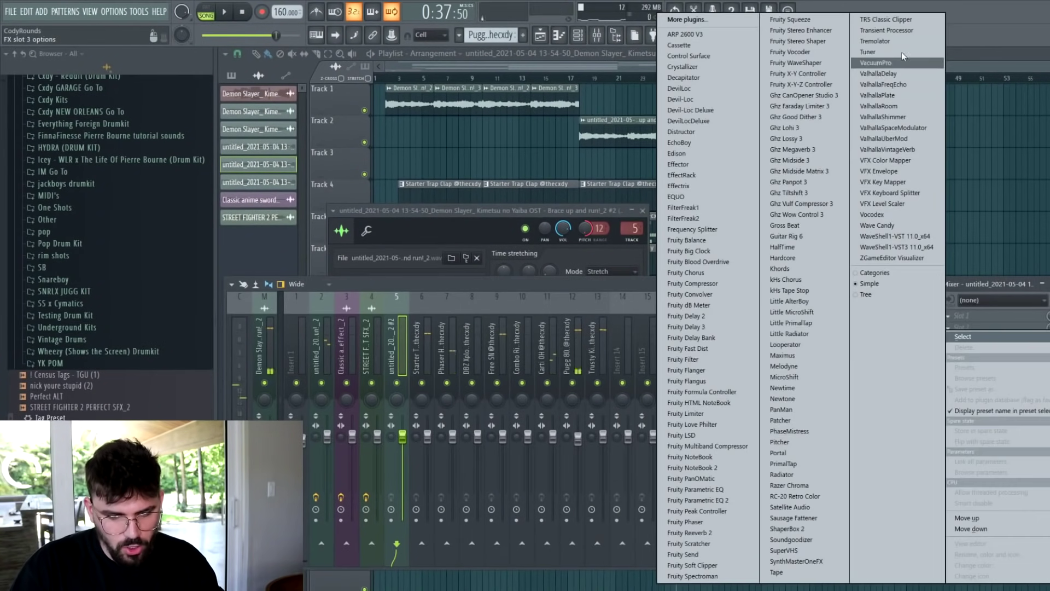
{"action": "left_click", "coordinate": [715, 500]}
{"action": "left_click", "coordinate": [676, 196]}
{"action": "left_click_drag", "start_coordinate": [320, 292], "coordinate": [471, 292]}
{"action": "key", "text": "space"}
{"action": "left_click_drag", "start_coordinate": [599, 293], "coordinate": [506, 293]}
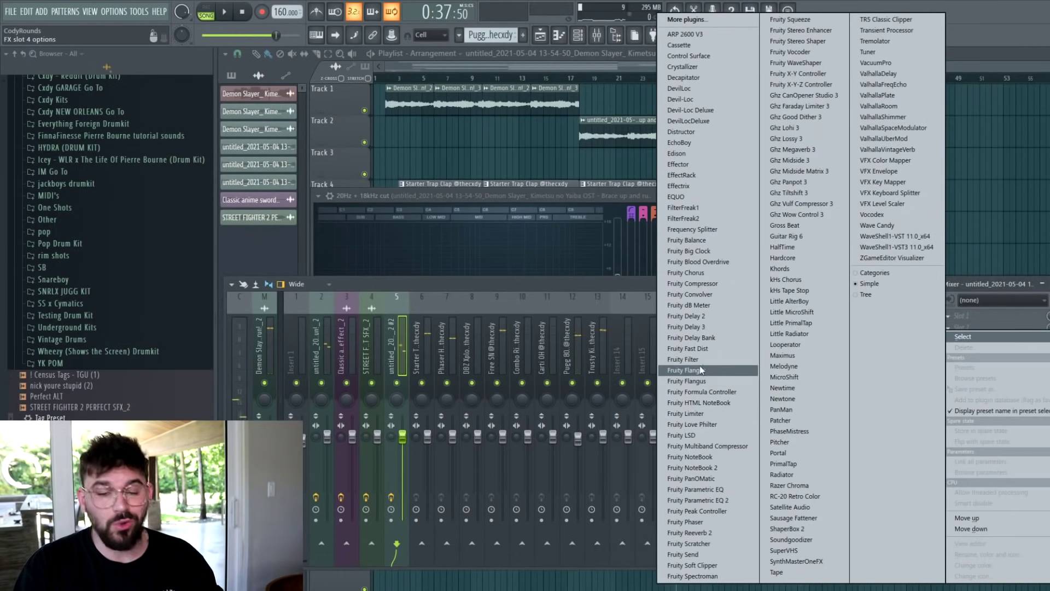
- Add Fruity Chorus below the EQ on mixer track 5 and reduce its mix level during playback
{"action": "left_click", "coordinate": [710, 277]}
{"action": "key", "text": "space"}
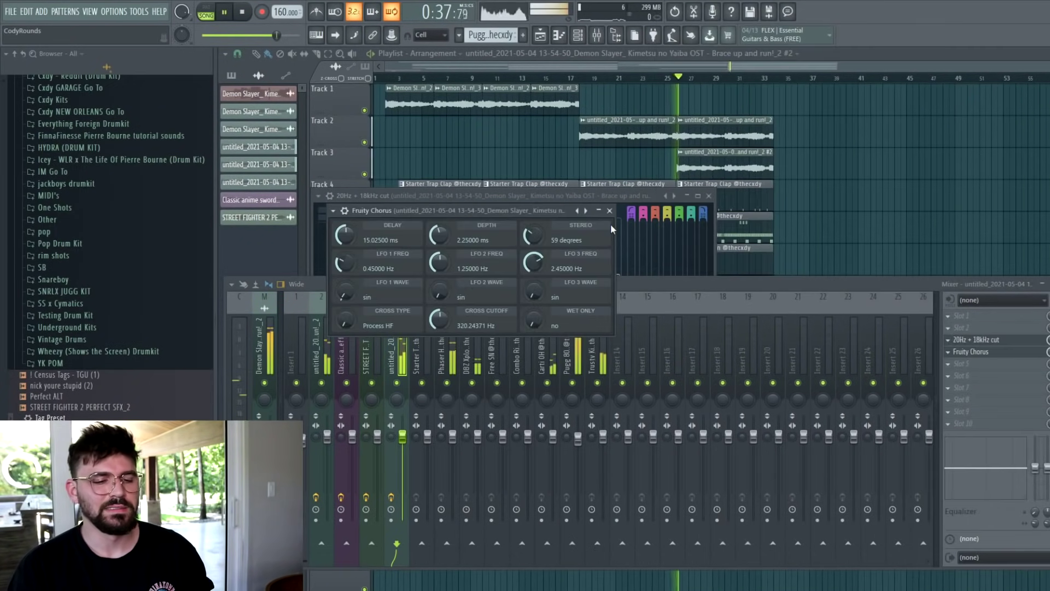
{"action": "left_click_drag", "start_coordinate": [1047, 352], "coordinate": [1047, 364]}
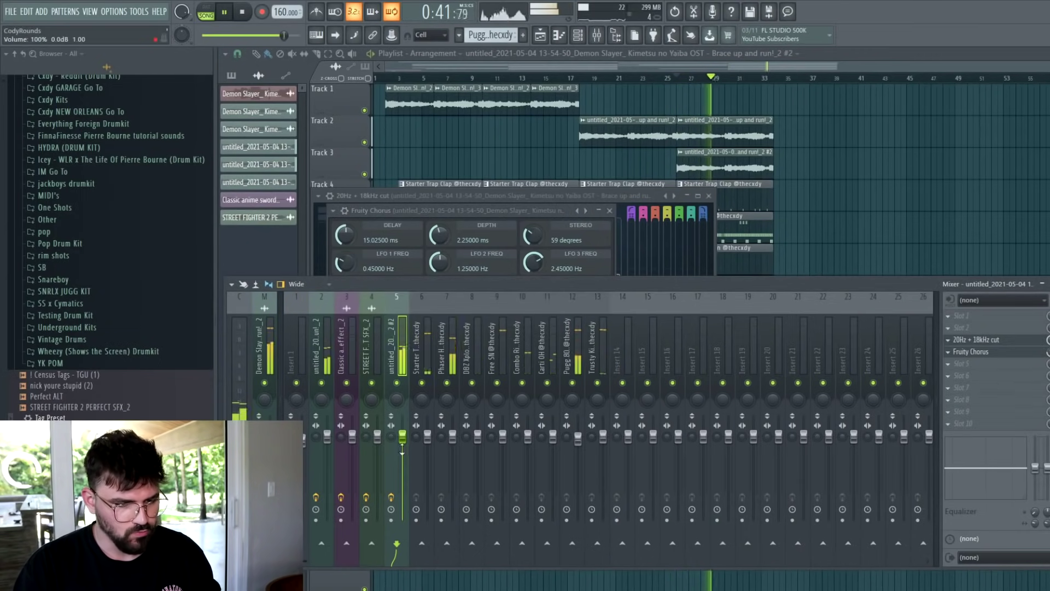
- Raise mixer track 2's volume to 107% and return to the full playlist
{"action": "left_click_drag", "start_coordinate": [327, 436], "coordinate": [335, 429]}
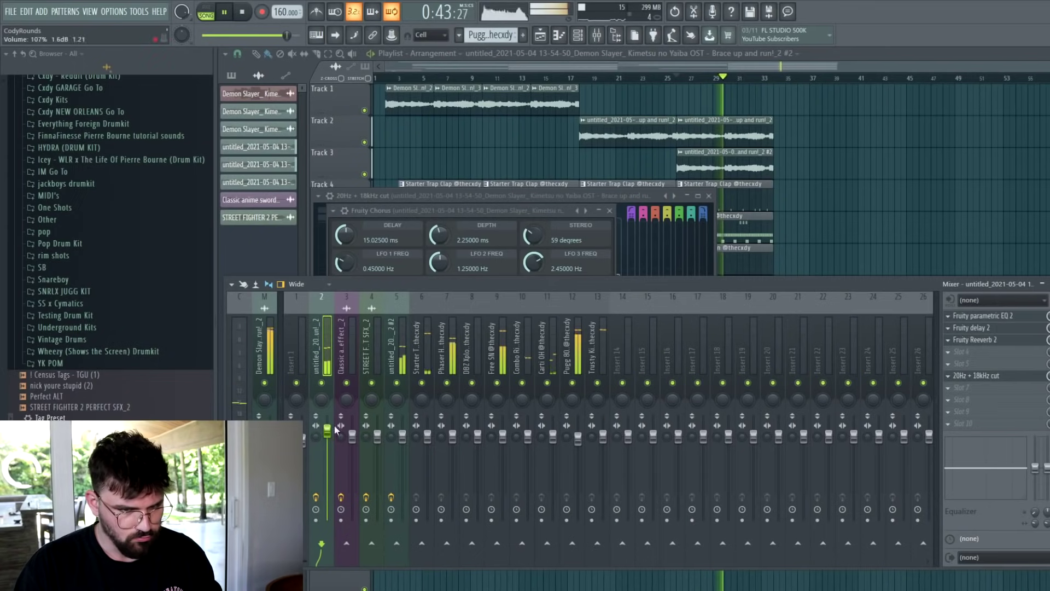
{"action": "right_click", "coordinate": [826, 246]}
{"action": "scroll", "coordinate": [826, 245], "scroll_direction": "down", "scroll_amount": 3}
{"action": "scroll", "coordinate": [827, 245], "scroll_direction": "up", "scroll_amount": 3}
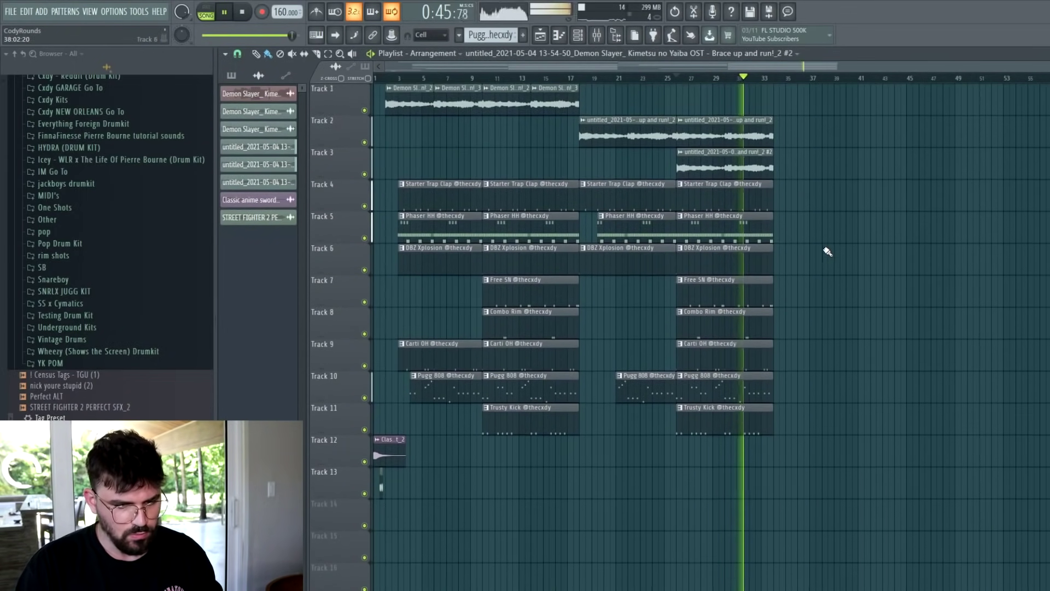
- Copy the sword flash clip on Track 12 to bar 34 and duplicate the whole arrangement up to there from bar 34
{"action": "left_click_drag", "start_coordinate": [383, 453], "coordinate": [782, 445]}
{"action": "left_click_drag", "start_coordinate": [871, 483], "coordinate": [420, 23]}
{"action": "key", "text": "ctrl+b"}
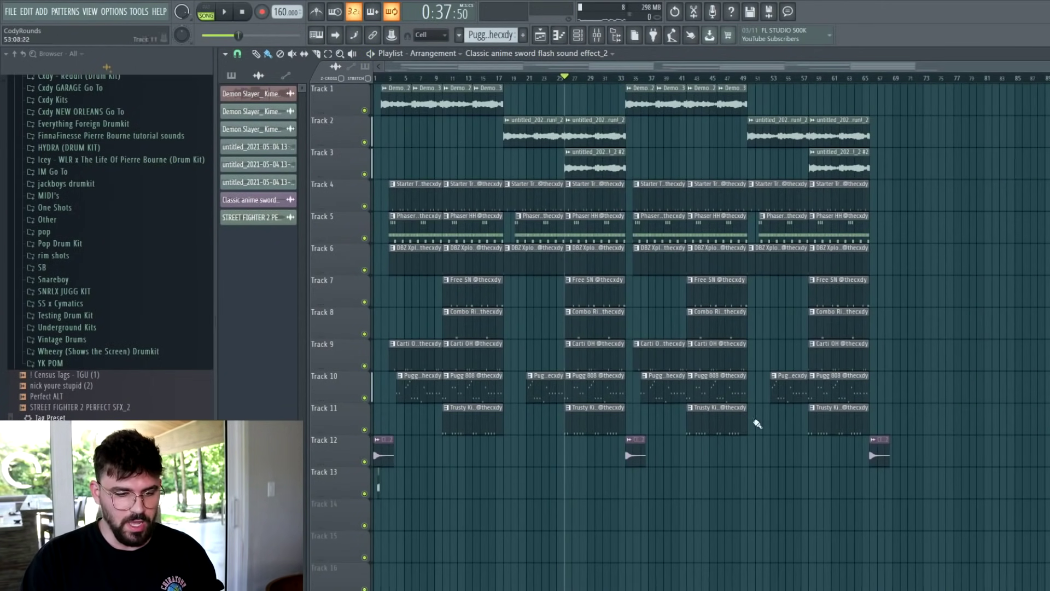
{"action": "left_click_drag", "start_coordinate": [675, 415], "coordinate": [643, 98], "text": "ctrl"}
{"action": "left_click", "coordinate": [974, 308], "text": "ctrl"}
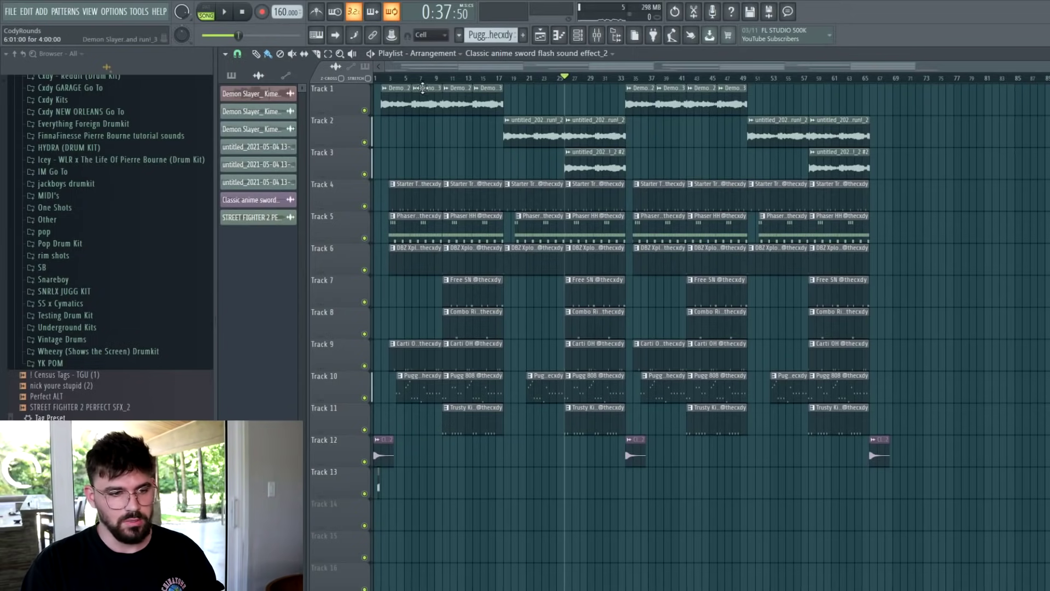
{"action": "left_click_drag", "start_coordinate": [389, 79], "coordinate": [503, 85]}
{"action": "left_click_drag", "start_coordinate": [406, 81], "coordinate": [560, 82]}
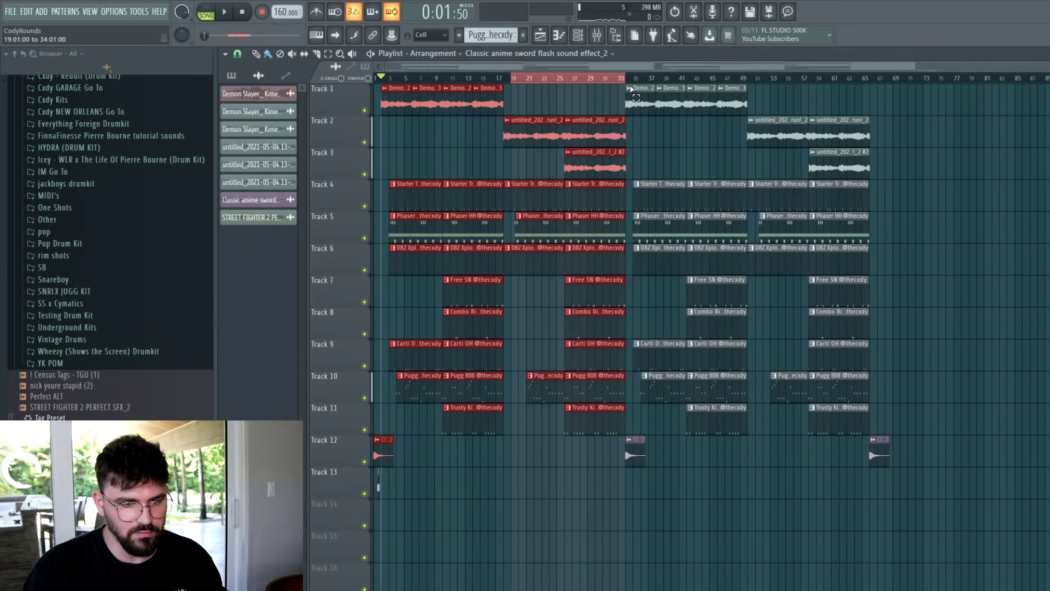
{"action": "left_click_drag", "start_coordinate": [627, 79], "coordinate": [877, 83]}
- Delete the sword flash clip at bar 66 and repeat the section starting at bar 34 from there, ending at bar 90
{"action": "right_click", "coordinate": [879, 455]}
{"action": "left_click_drag", "start_coordinate": [912, 453], "coordinate": [637, 95]}
{"action": "key", "text": "ctrl+b"}
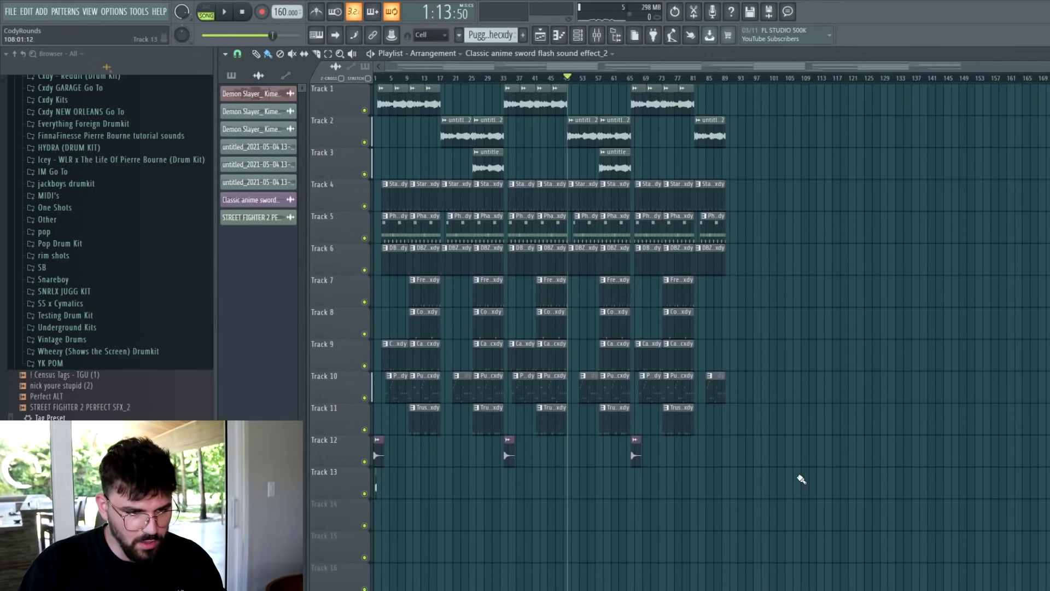
- Play the arrangement from the beginning and check the mixer levels and the sword flash clip's channel settings
{"action": "key", "text": "space"}
{"action": "left_click", "coordinate": [596, 36]}
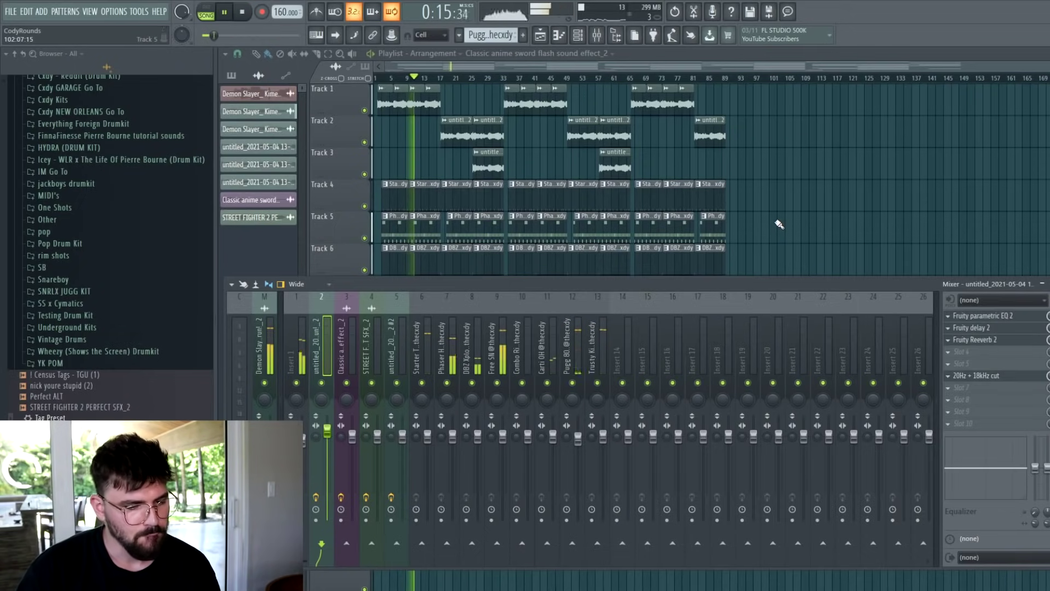
{"action": "key", "text": "F9"}
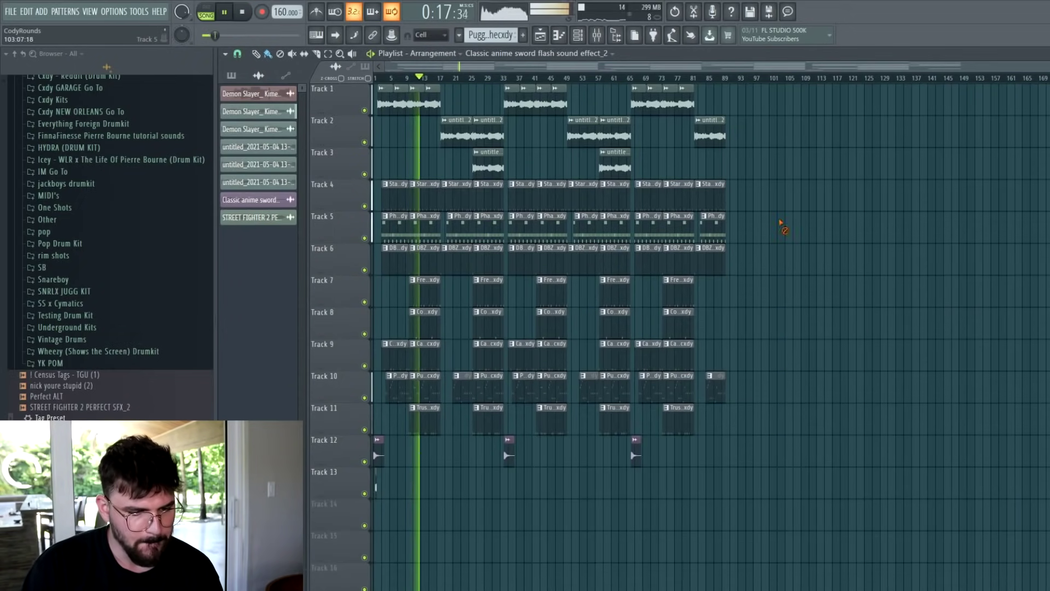
{"action": "scroll", "coordinate": [494, 86], "scroll_direction": "up", "scroll_amount": 6}
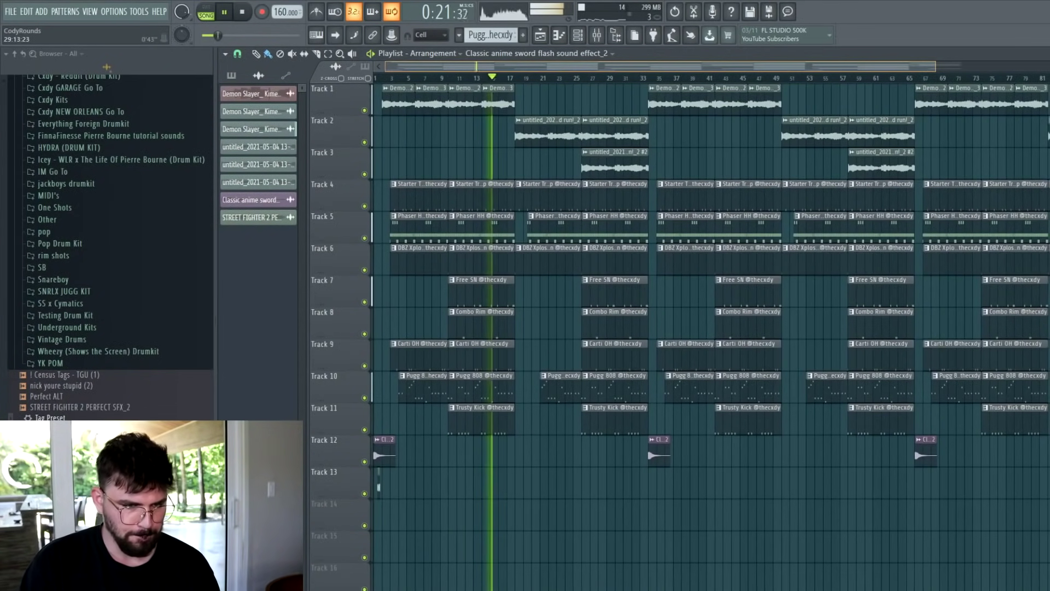
{"action": "key", "text": "F9"}
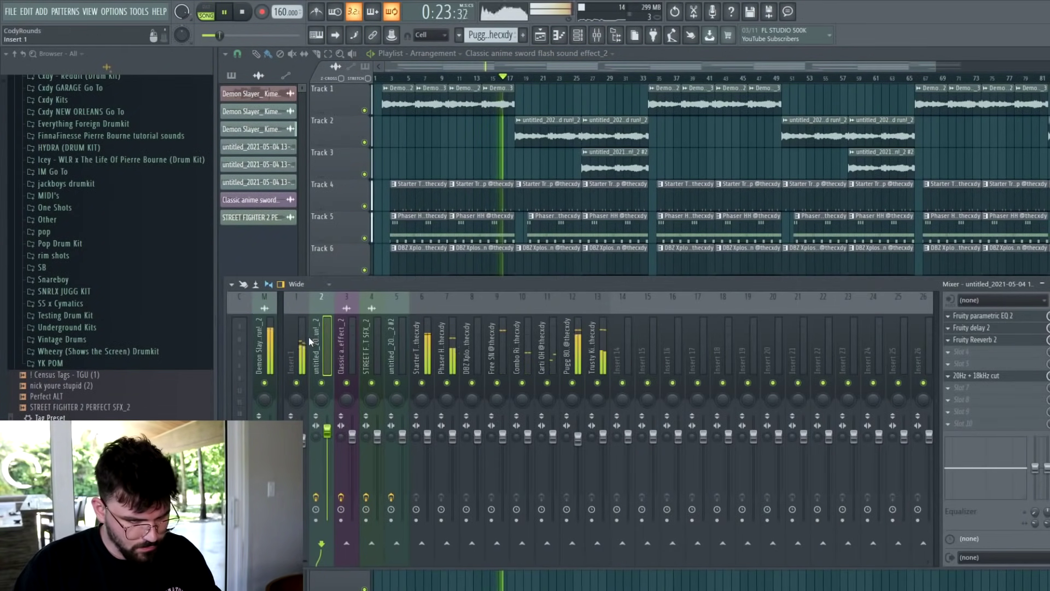
{"action": "key", "text": "F9"}
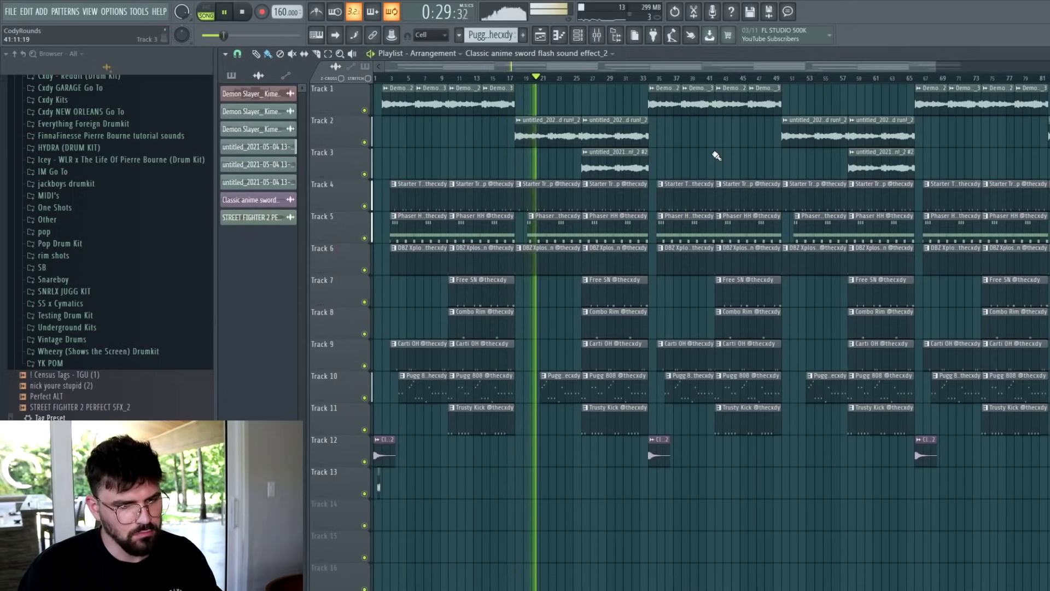
{"action": "left_click_drag", "start_coordinate": [684, 66], "coordinate": [684, 63]}
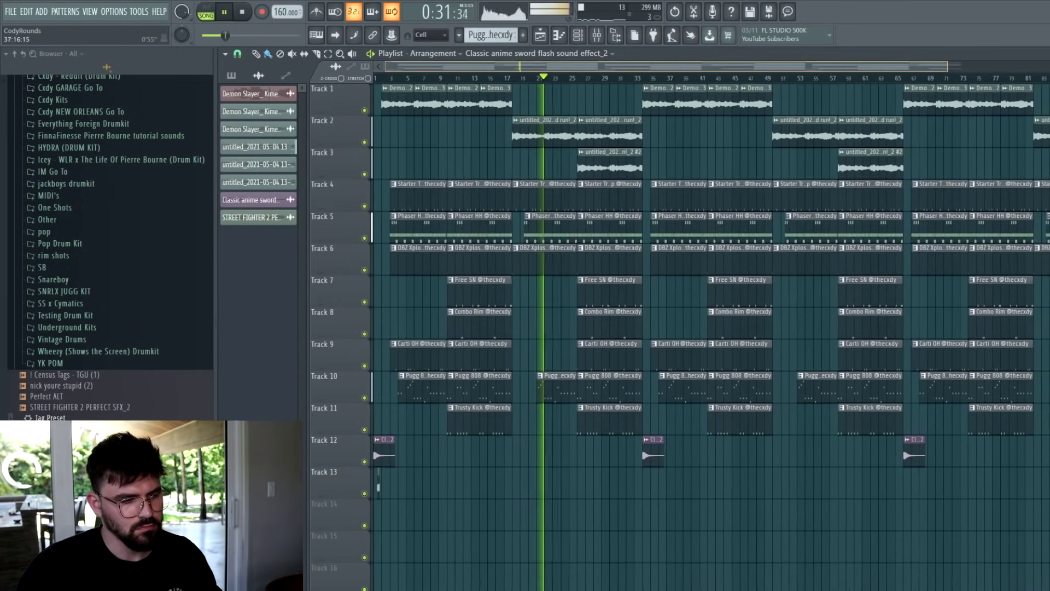
{"action": "double_click", "coordinate": [651, 456]}
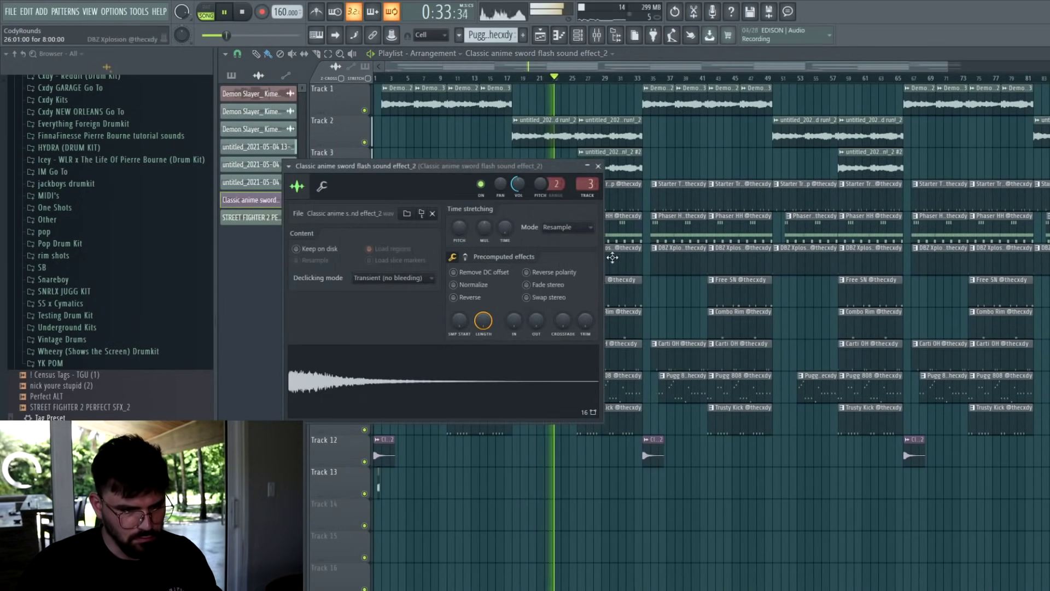
{"action": "left_click", "coordinate": [598, 165]}
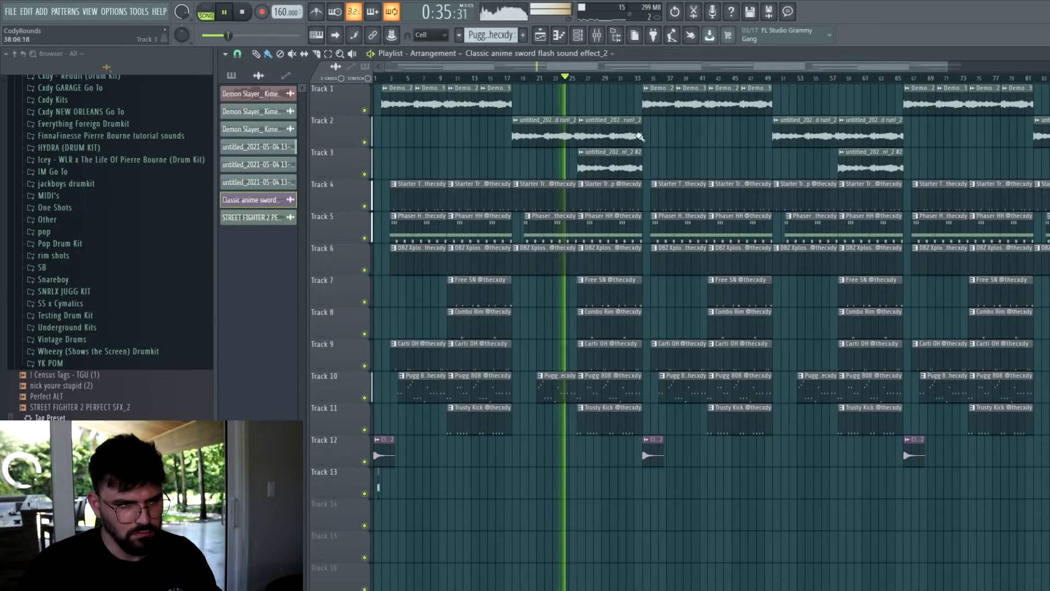
- Slice the drum and 808 clips on Tracks 4 to 11 at bars 27, 28, 29 and 30, removing the pieces at bars 27 and 29
{"action": "scroll", "coordinate": [590, 81], "scroll_direction": "up", "scroll_amount": 3}
{"action": "scroll", "coordinate": [590, 81], "scroll_direction": "up", "scroll_amount": 3}
{"action": "left_click_drag", "start_coordinate": [590, 191], "coordinate": [591, 439]}
{"action": "left_click", "coordinate": [400, 318], "text": "ctrl"}
{"action": "key", "text": "space"}
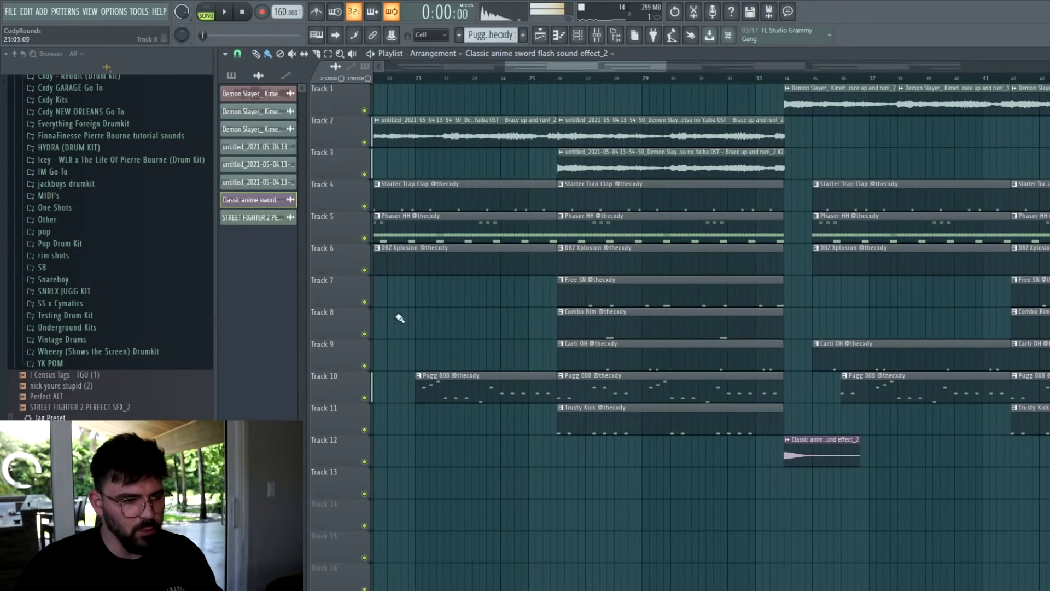
{"action": "left_click_drag", "start_coordinate": [607, 180], "coordinate": [618, 377]}
{"action": "left_click_drag", "start_coordinate": [617, 515], "coordinate": [617, 515]}
{"action": "left_click_drag", "start_coordinate": [646, 515], "coordinate": [646, 189]}
{"action": "left_click_drag", "start_coordinate": [671, 189], "coordinate": [679, 226]}
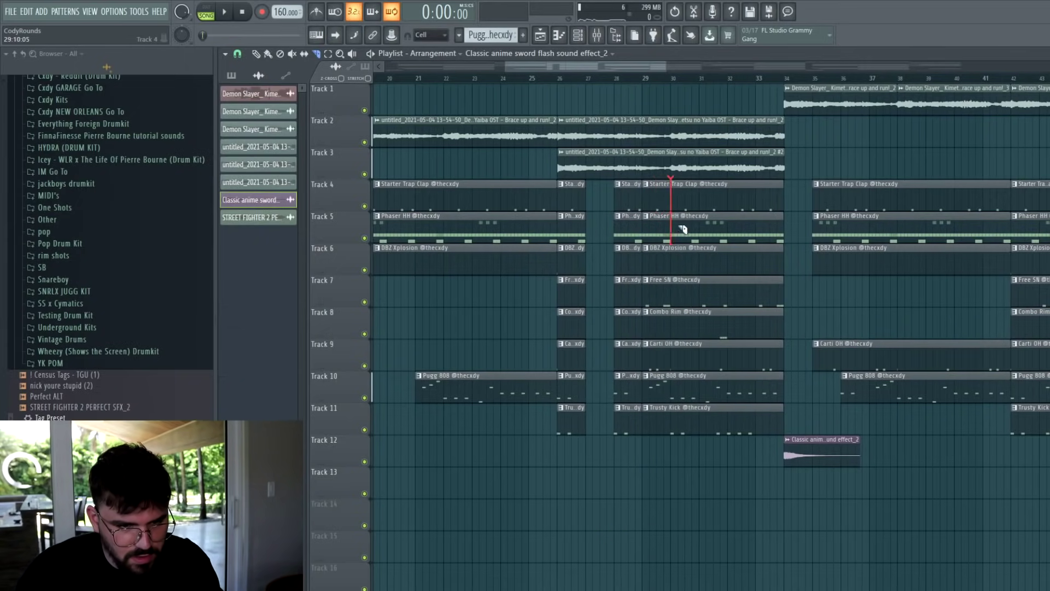
{"action": "left_click_drag", "start_coordinate": [676, 495], "coordinate": [676, 495]}
{"action": "key", "text": "b"}
- Play the sliced section and extend the bar 28 clips on Tracks 4 to 11 to bar 30
{"action": "key", "text": "space"}
{"action": "left_click", "coordinate": [546, 76]}
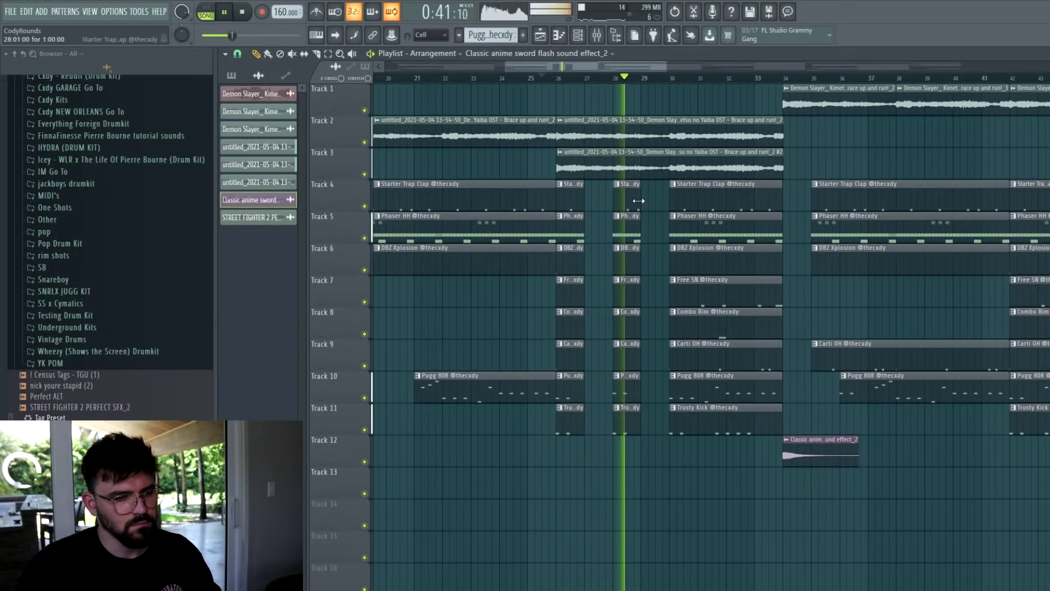
{"action": "left_click_drag", "start_coordinate": [638, 197], "coordinate": [645, 463]}
{"action": "left_click_drag", "start_coordinate": [640, 425], "coordinate": [672, 433]}
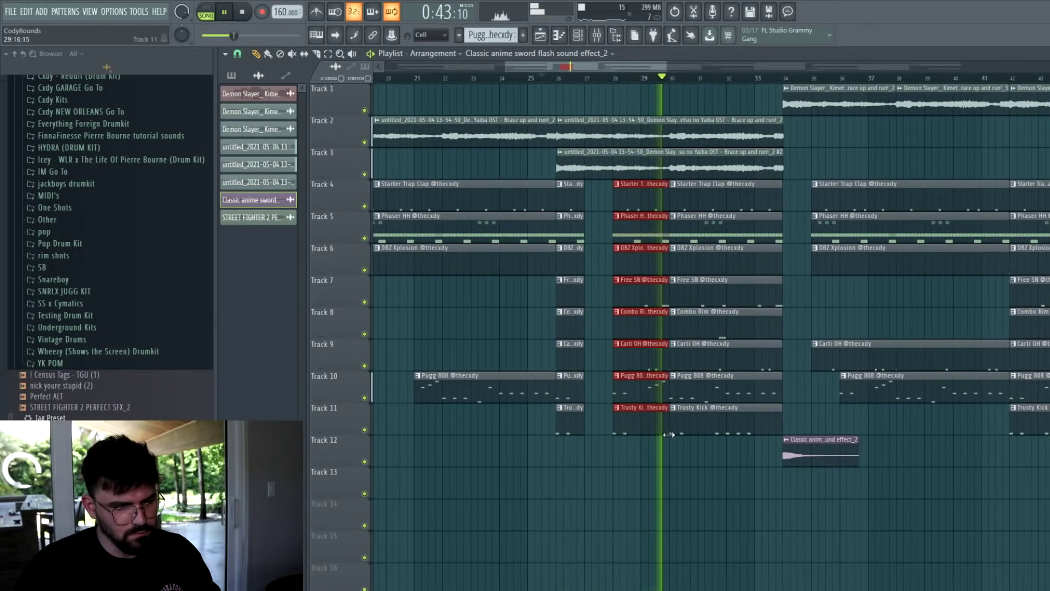
{"action": "left_click", "coordinate": [676, 449], "text": "ctrl"}
{"action": "scroll", "coordinate": [645, 66], "scroll_direction": "down", "scroll_amount": 6}
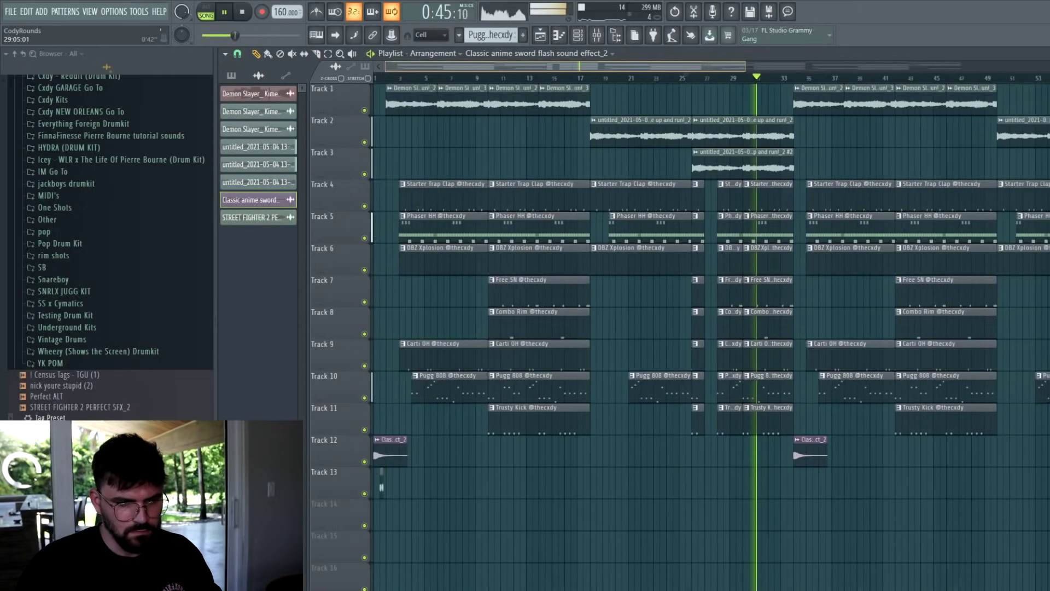
{"action": "scroll", "coordinate": [645, 66], "scroll_direction": "down", "scroll_amount": 1}
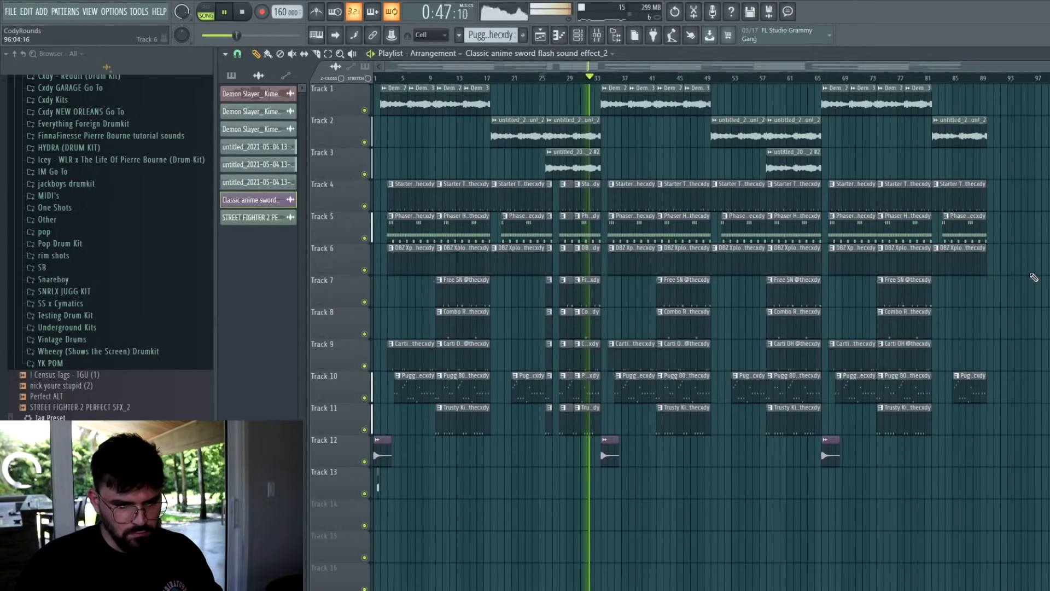